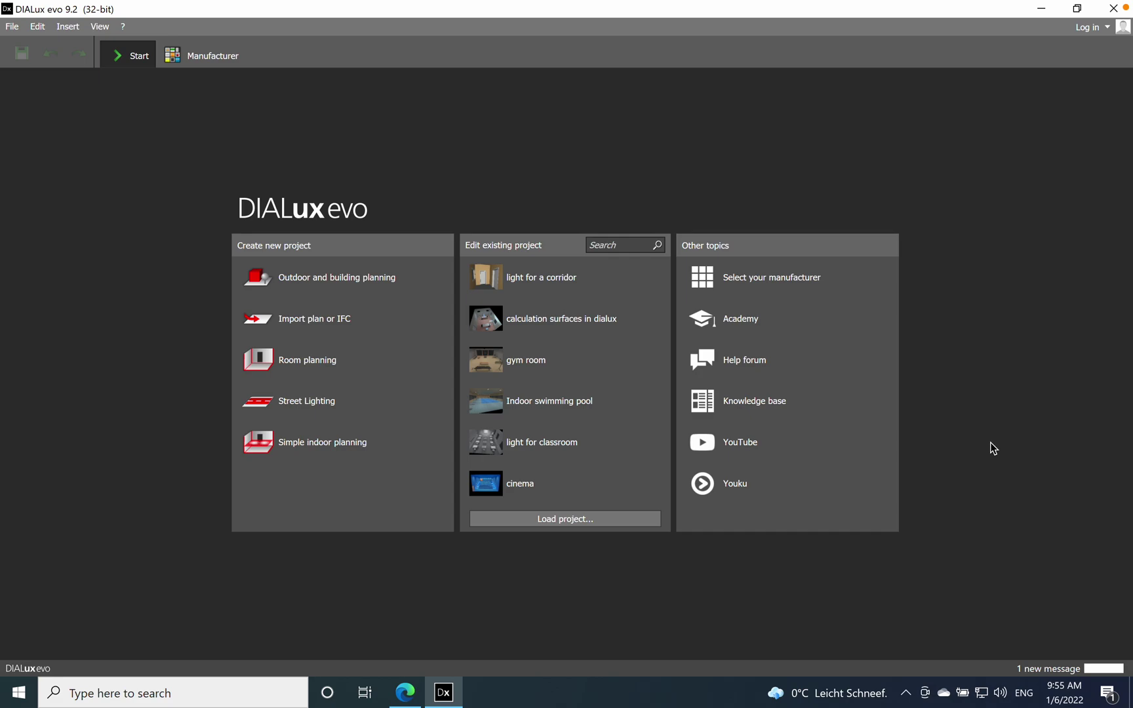
Step: Open the existing project "light for a corridor" and show Storey 1 in floor plan view
{"action": "mouse_move", "coordinate": [624, 281]}
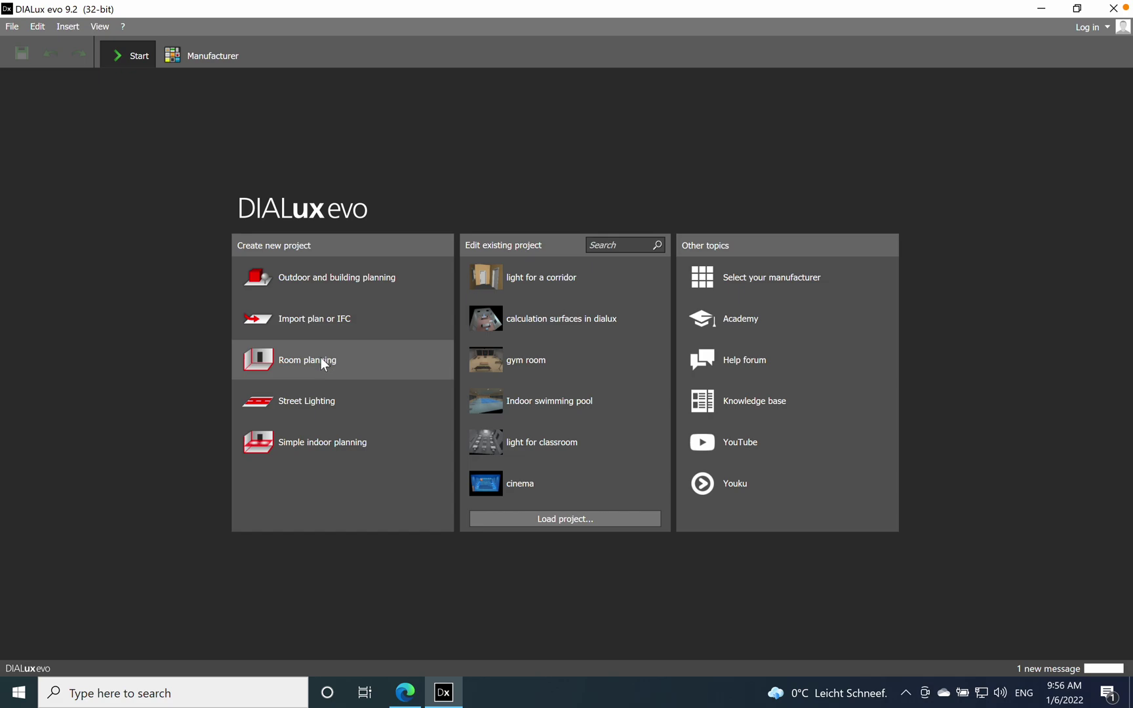
{"action": "mouse_move", "coordinate": [529, 288]}
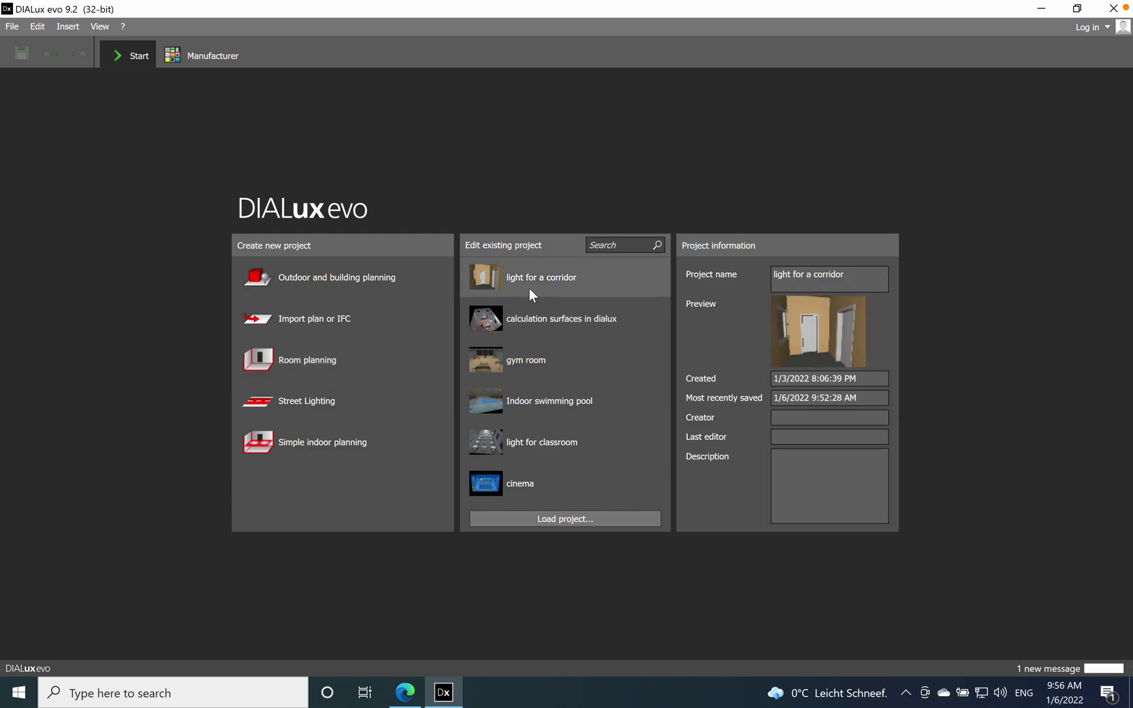
{"action": "left_click", "coordinate": [540, 283]}
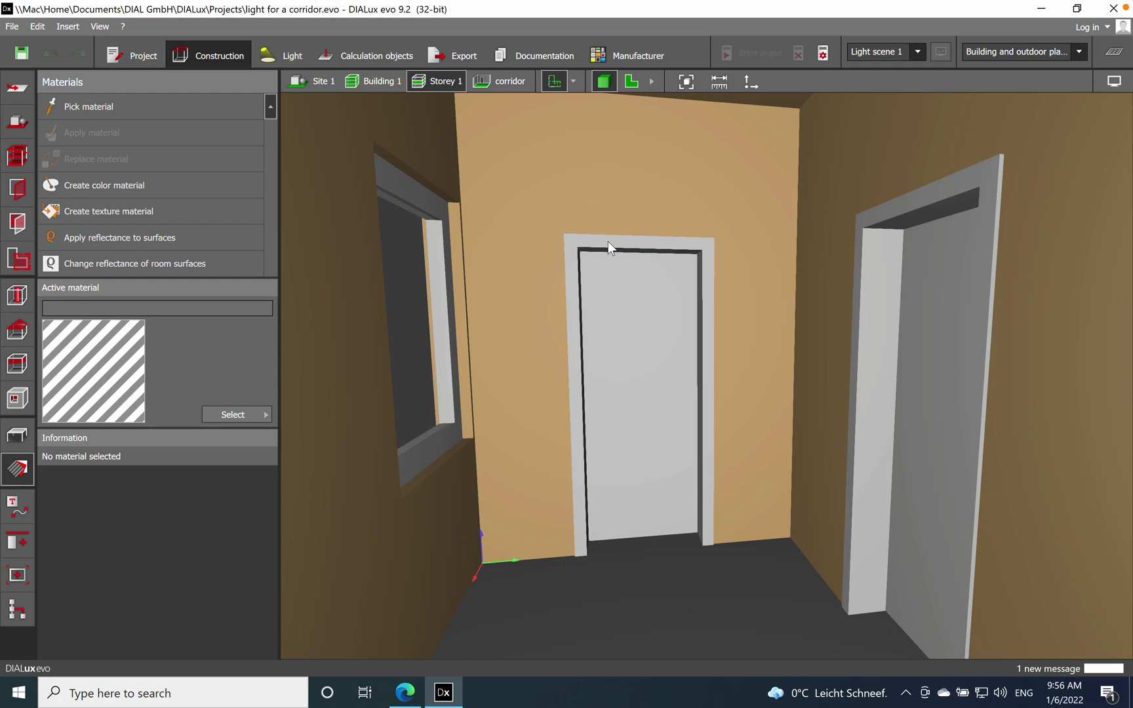
{"action": "left_click", "coordinate": [631, 82]}
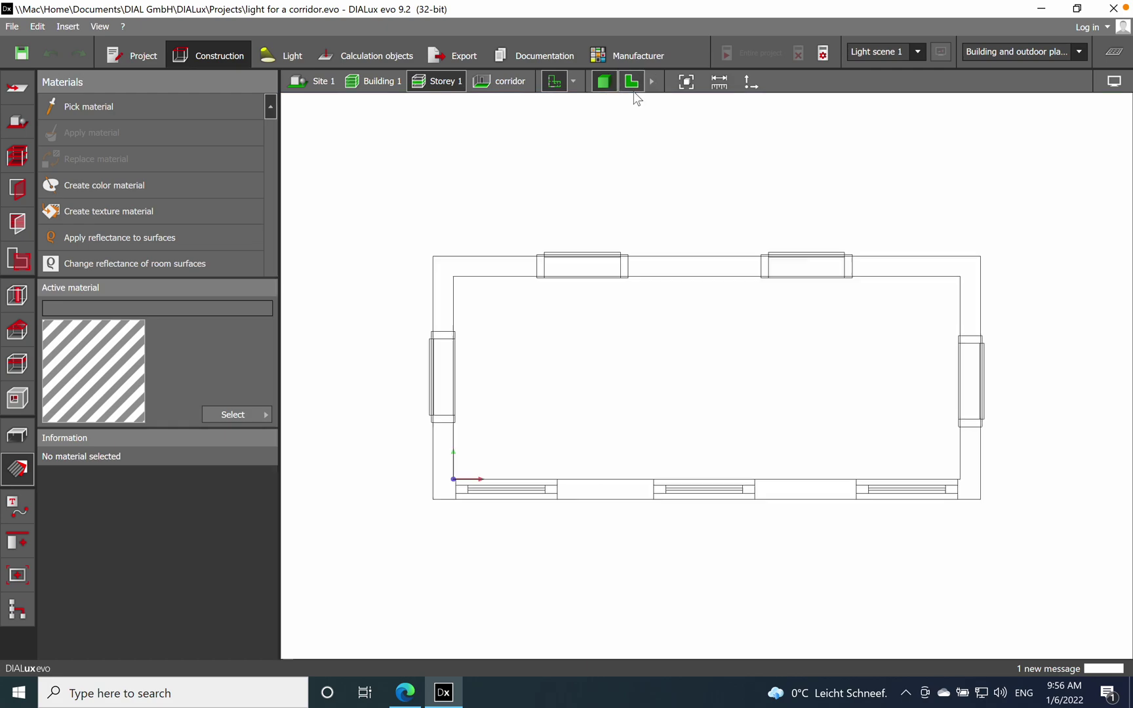
{"action": "scroll", "coordinate": [669, 366], "scroll_direction": "down", "scroll_amount": 2}
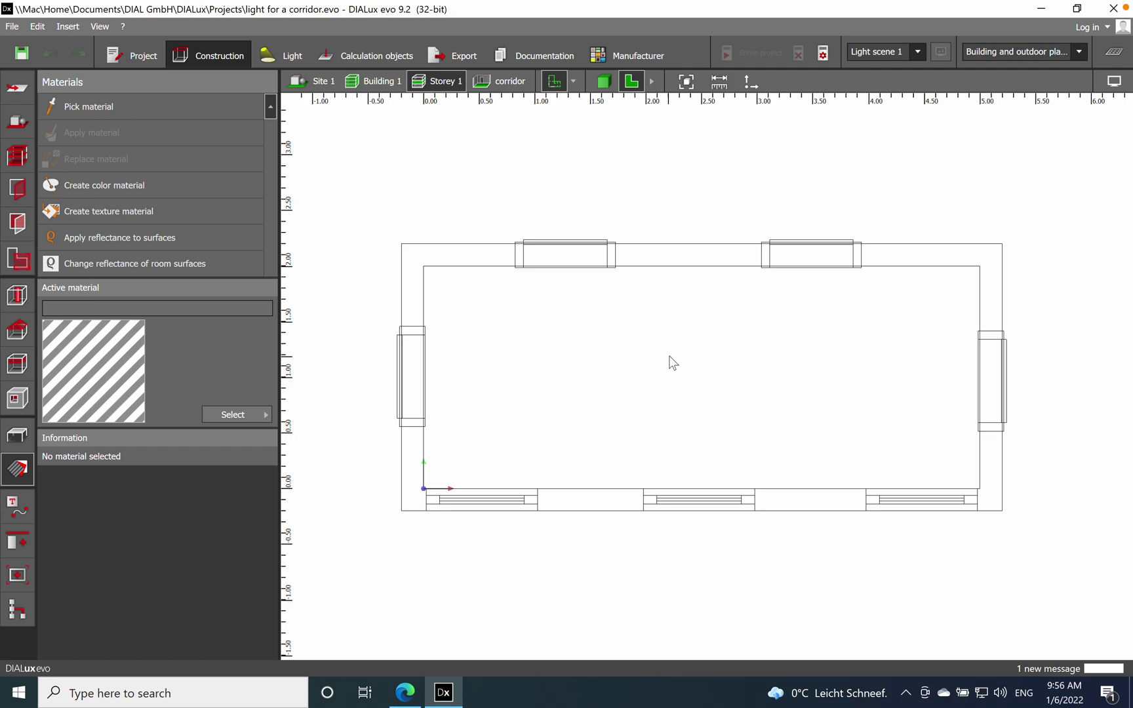
Step: Place the coordinate origin on the building's upper-left outer corner, with the x-axis along the upper outer wall
{"action": "left_click", "coordinate": [761, 87]}
{"action": "left_click", "coordinate": [402, 244]}
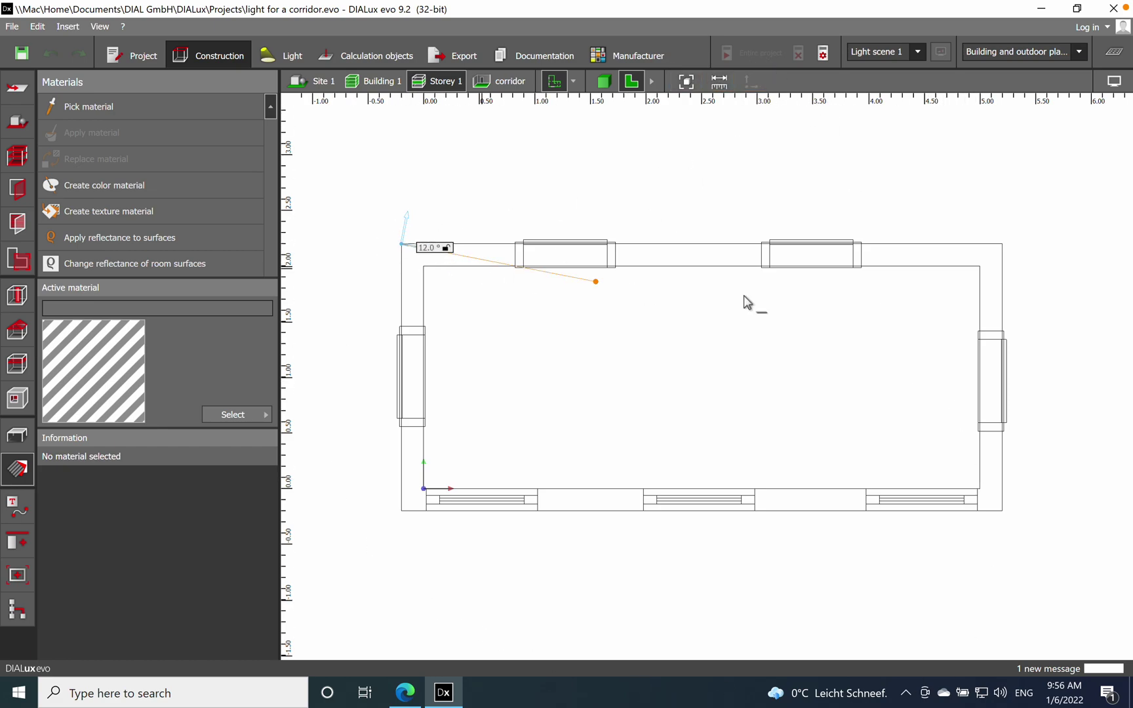
{"action": "left_click", "coordinate": [1001, 246]}
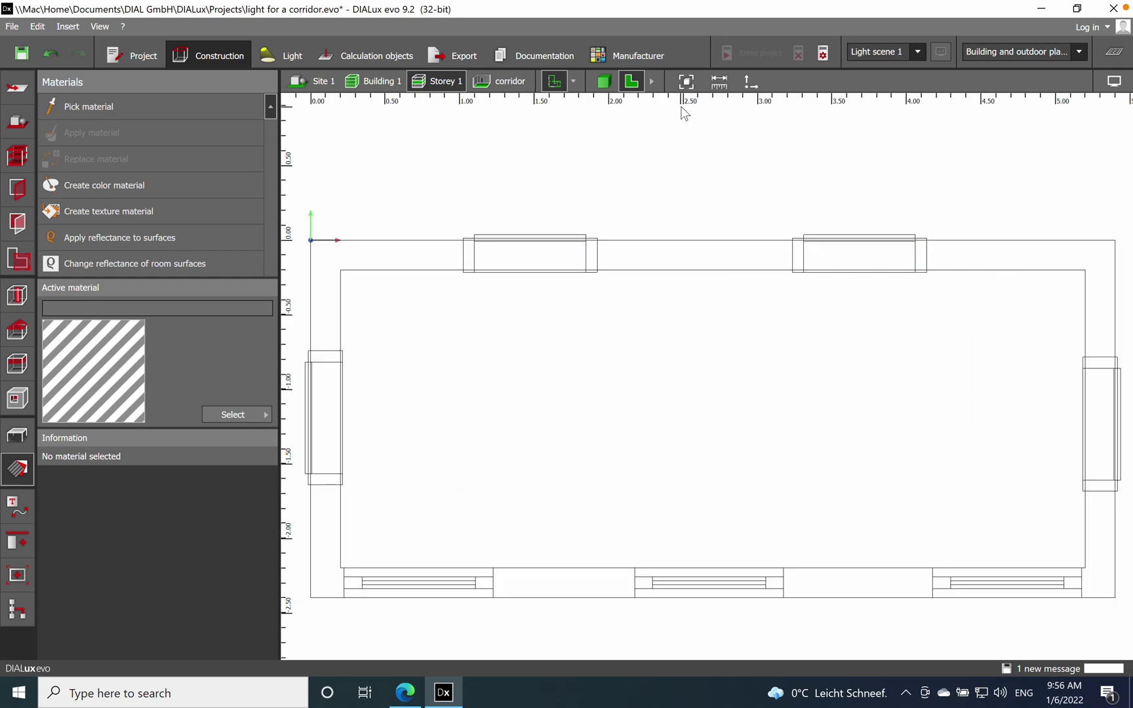
Step: Measure the building's left outer wall from its upper corner to its lower corner
{"action": "left_click", "coordinate": [722, 83]}
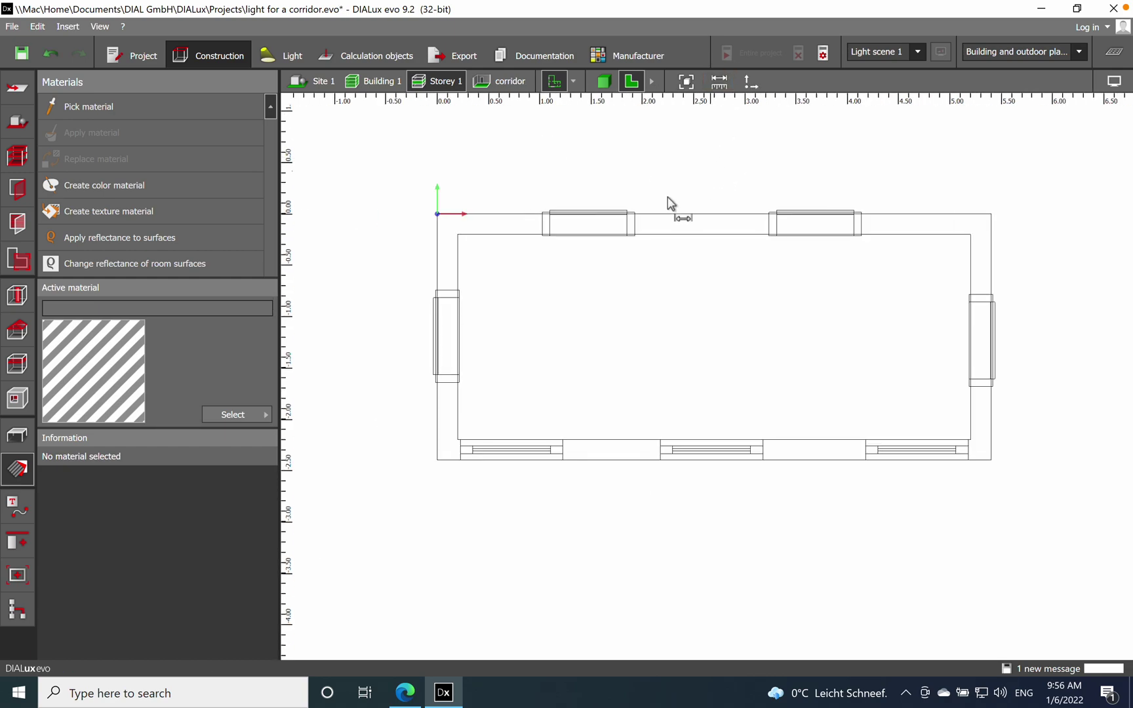
{"action": "left_click", "coordinate": [437, 214]}
{"action": "left_click", "coordinate": [438, 461]}
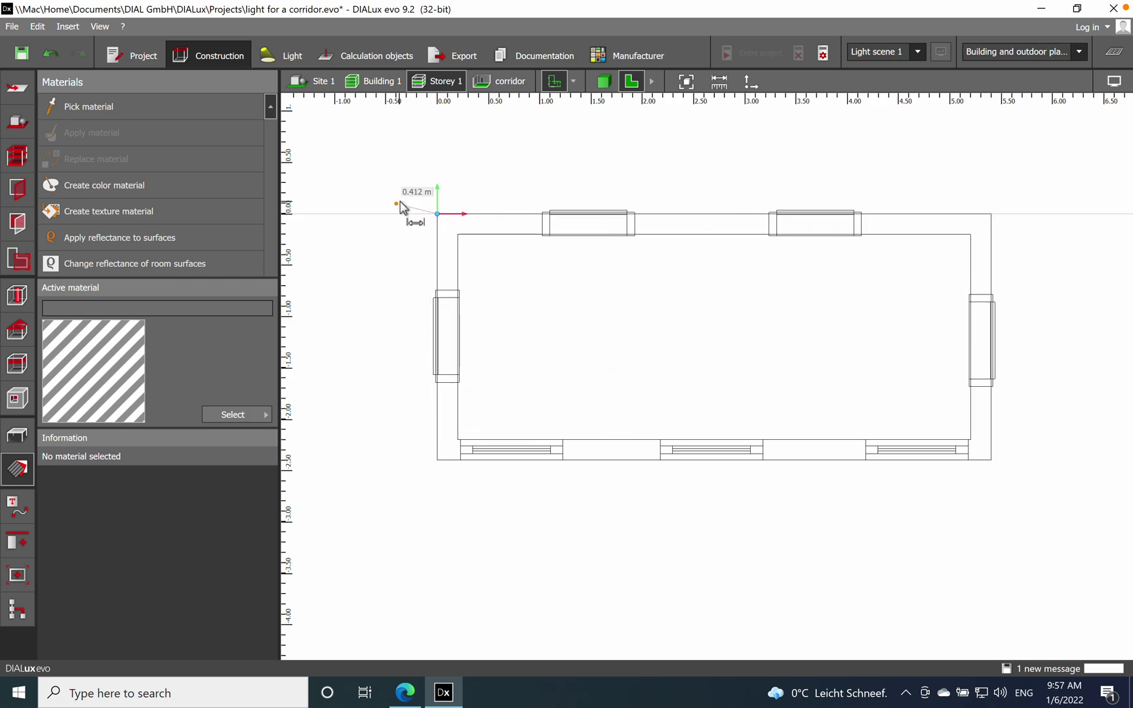
{"action": "key", "text": "Escape"}
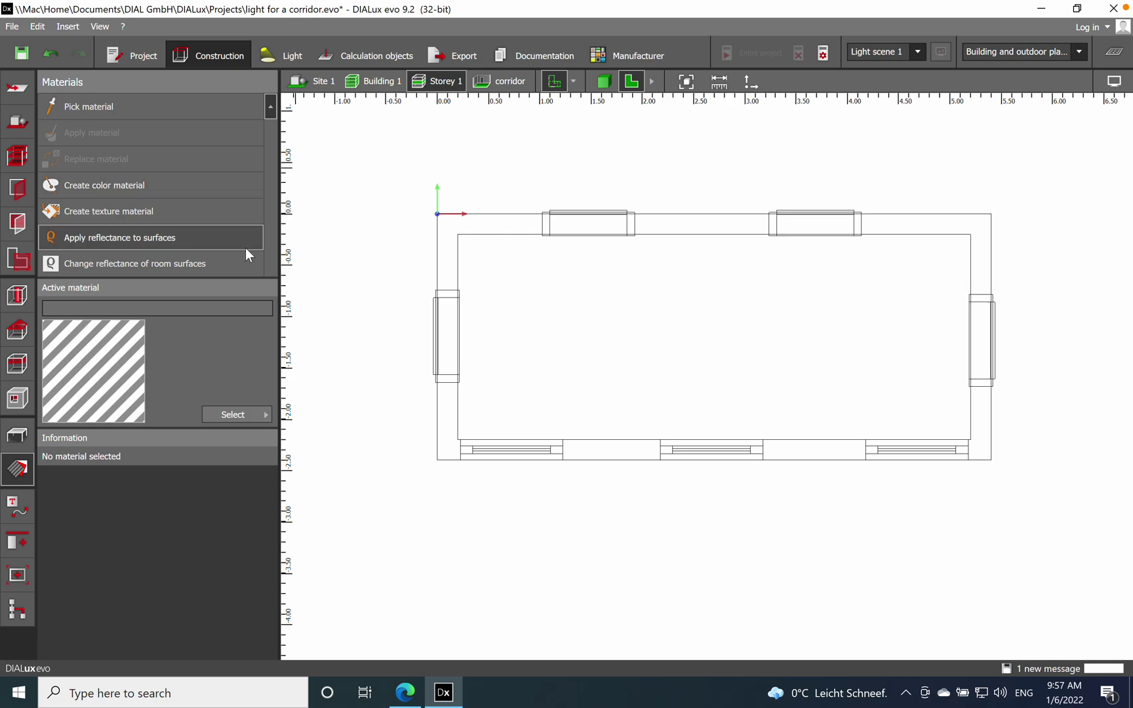
Step: Select the corridor space and open its utilisation profile to check the applications offered for General areas
{"action": "left_click", "coordinate": [18, 259]}
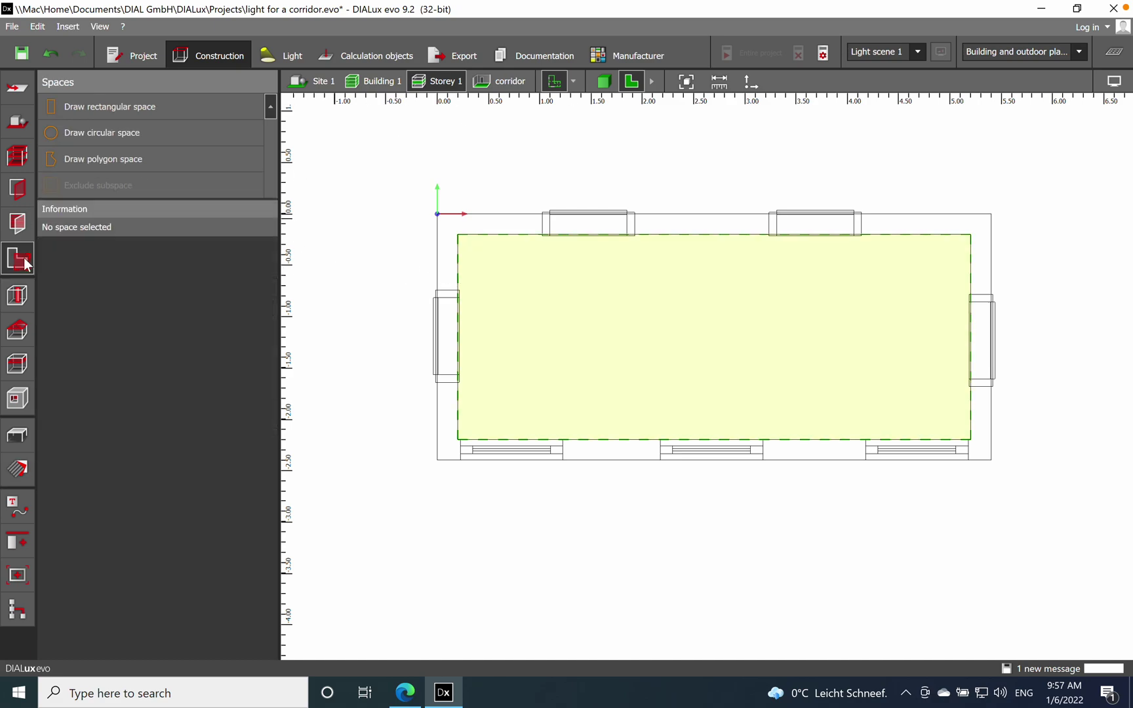
{"action": "left_click", "coordinate": [538, 305]}
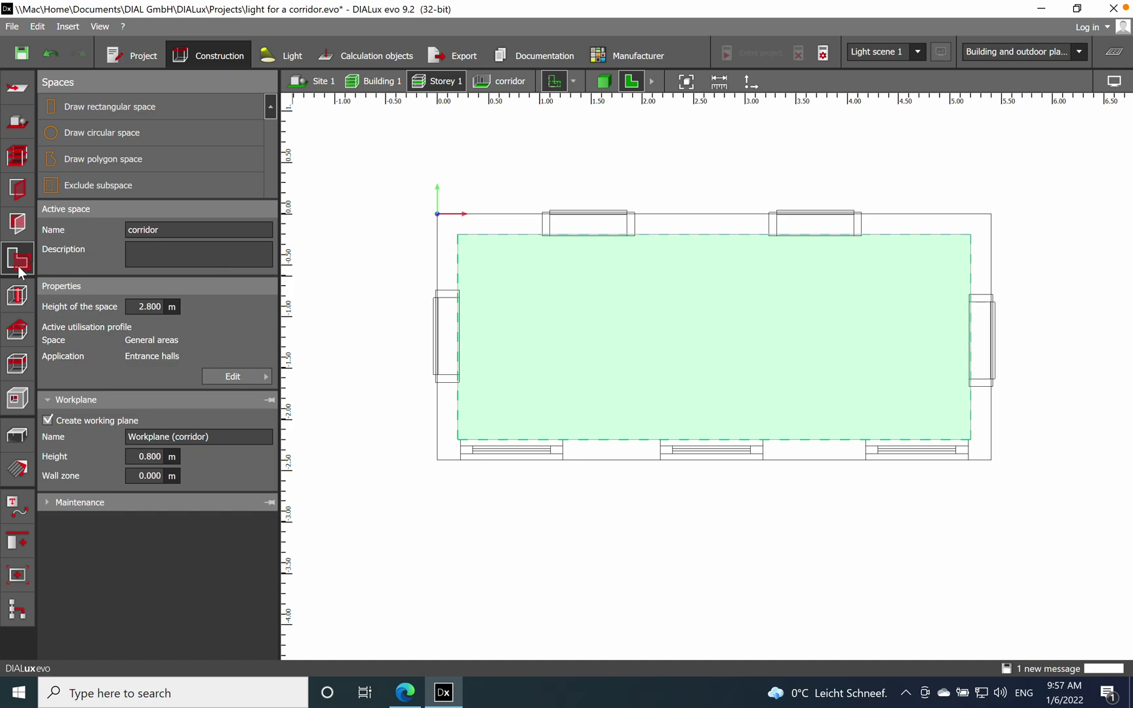
{"action": "left_click", "coordinate": [168, 231]}
{"action": "left_click", "coordinate": [245, 375]}
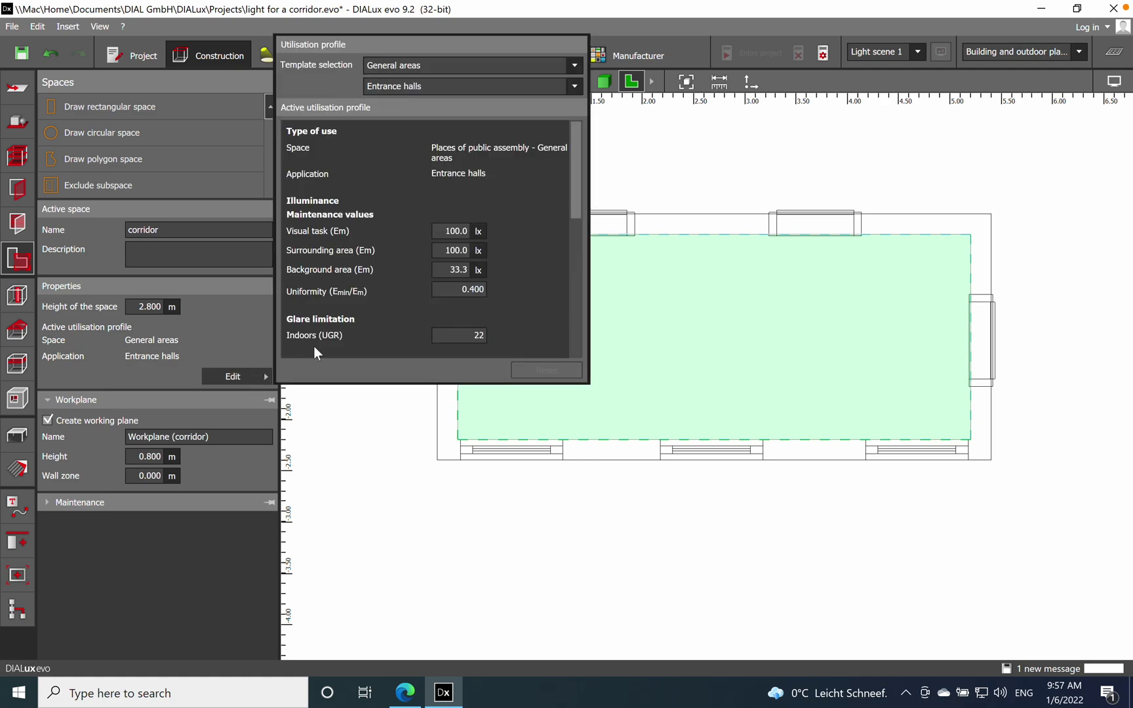
{"action": "left_click", "coordinate": [574, 86]}
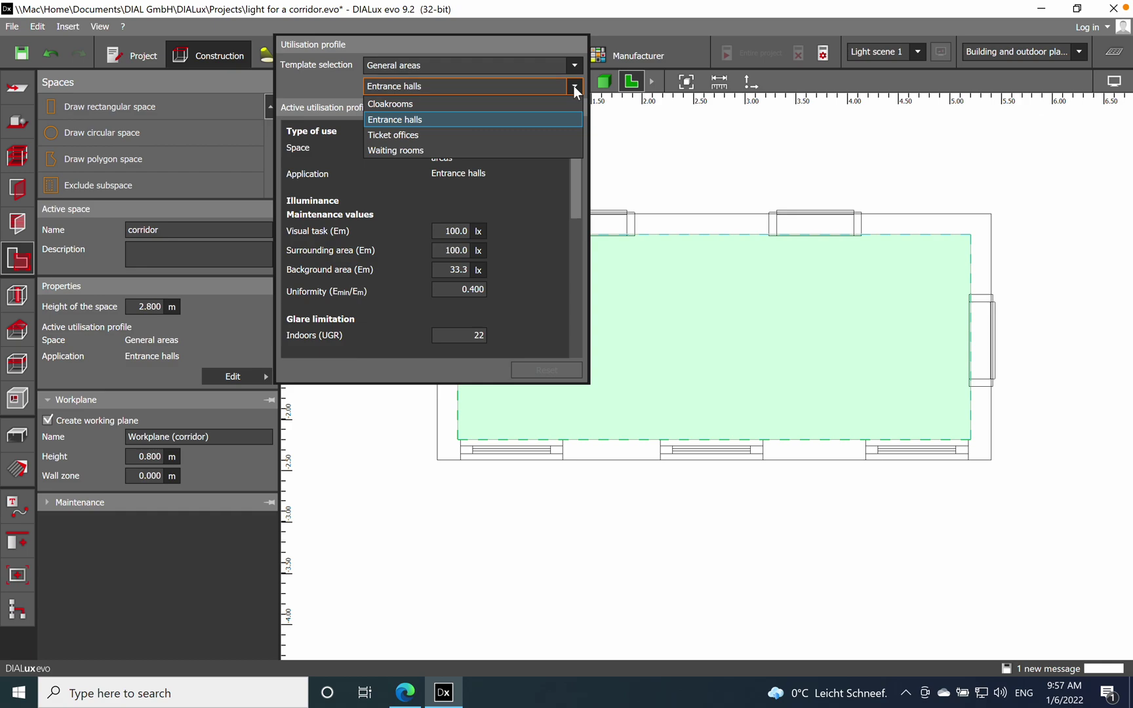
{"action": "left_click", "coordinate": [574, 87]}
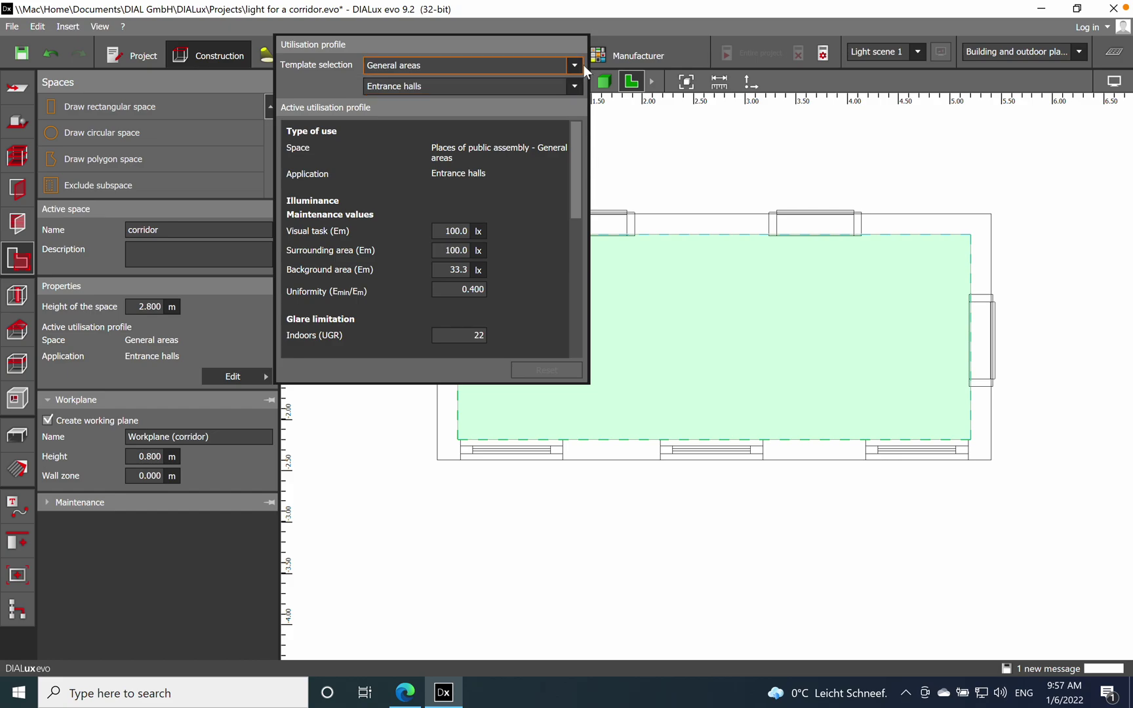
Step: Set the corridor's utilisation profile template to Offices and look through its applications
{"action": "left_click", "coordinate": [582, 65]}
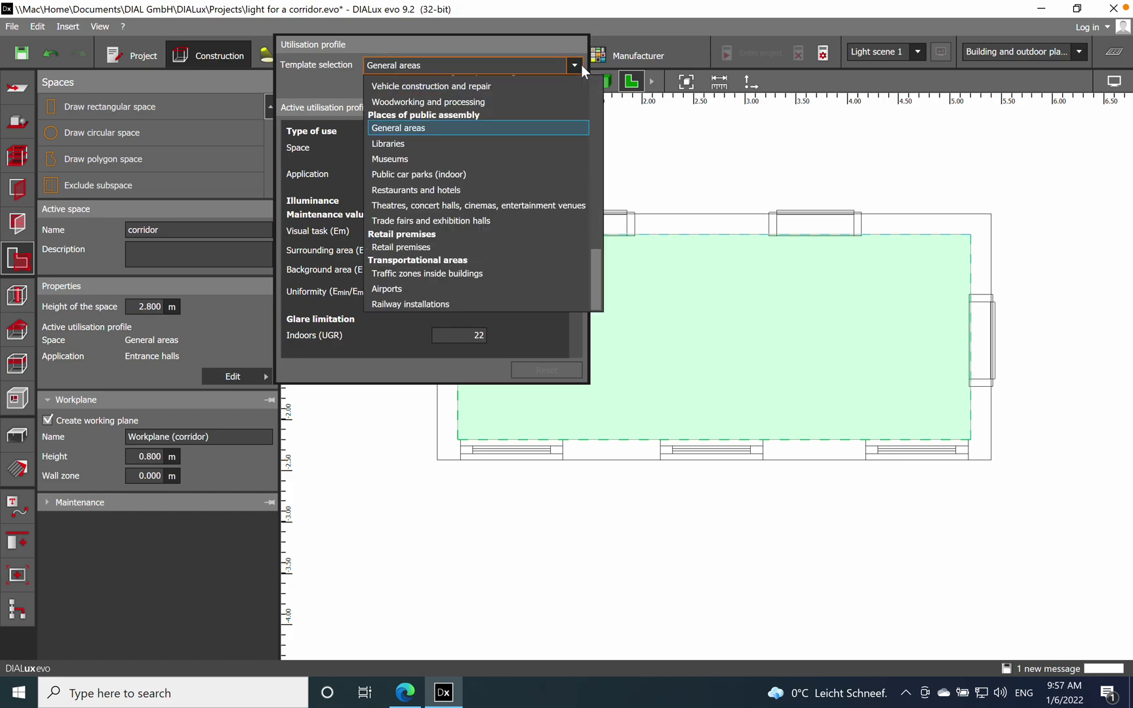
{"action": "scroll", "coordinate": [525, 142], "scroll_direction": "up", "scroll_amount": 4}
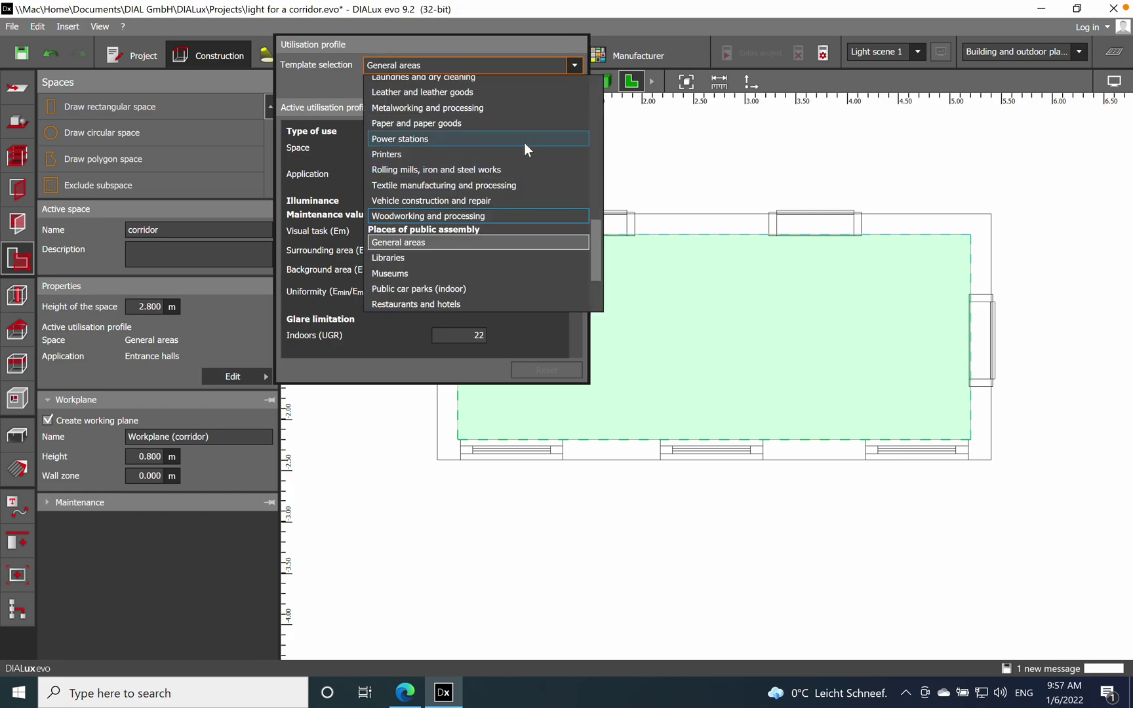
{"action": "scroll", "coordinate": [534, 233], "scroll_direction": "up", "scroll_amount": 7}
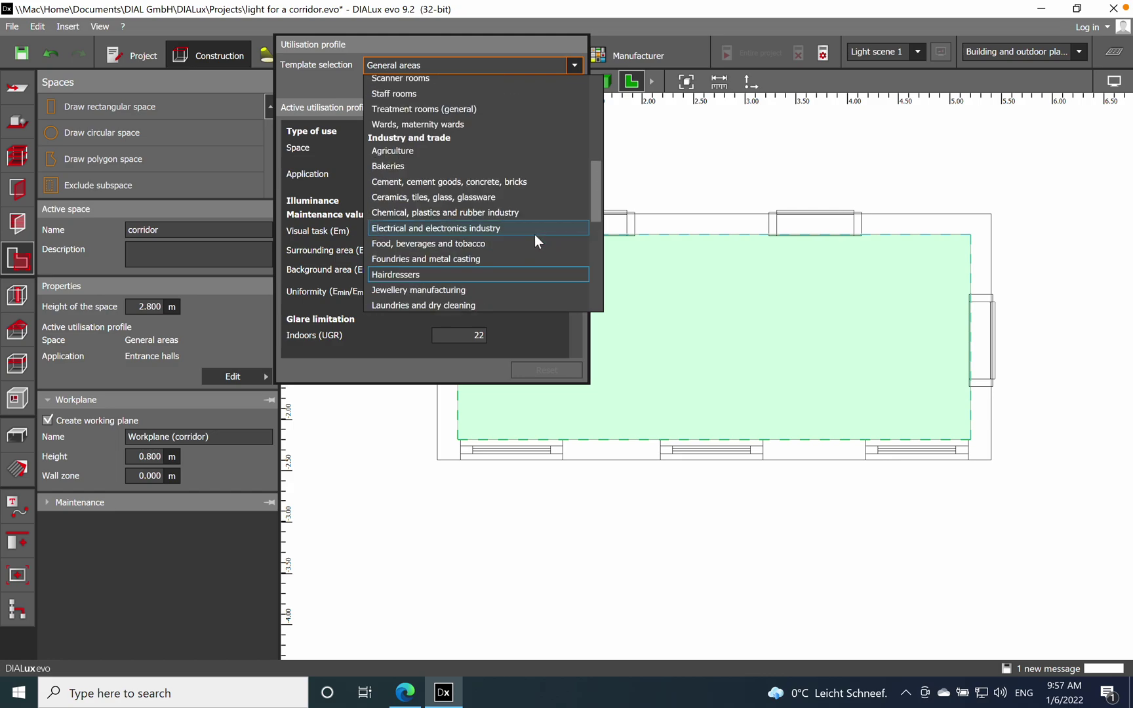
{"action": "scroll", "coordinate": [537, 234], "scroll_direction": "up", "scroll_amount": 3}
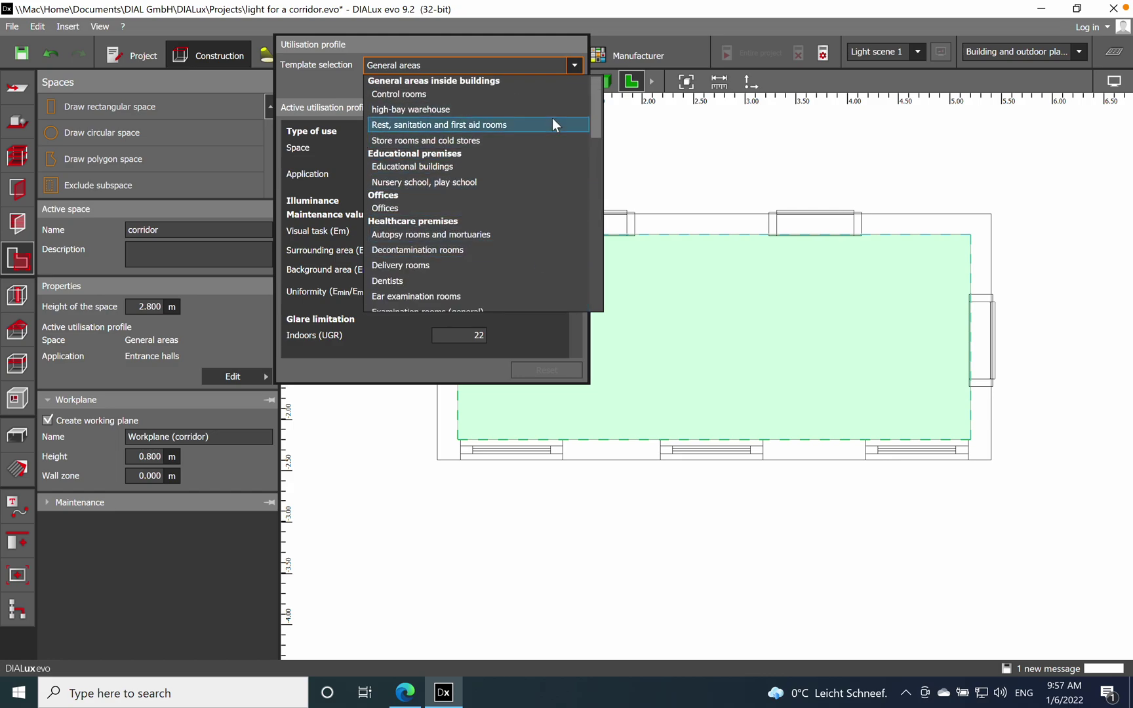
{"action": "left_click", "coordinate": [398, 207]}
{"action": "left_click", "coordinate": [575, 87]}
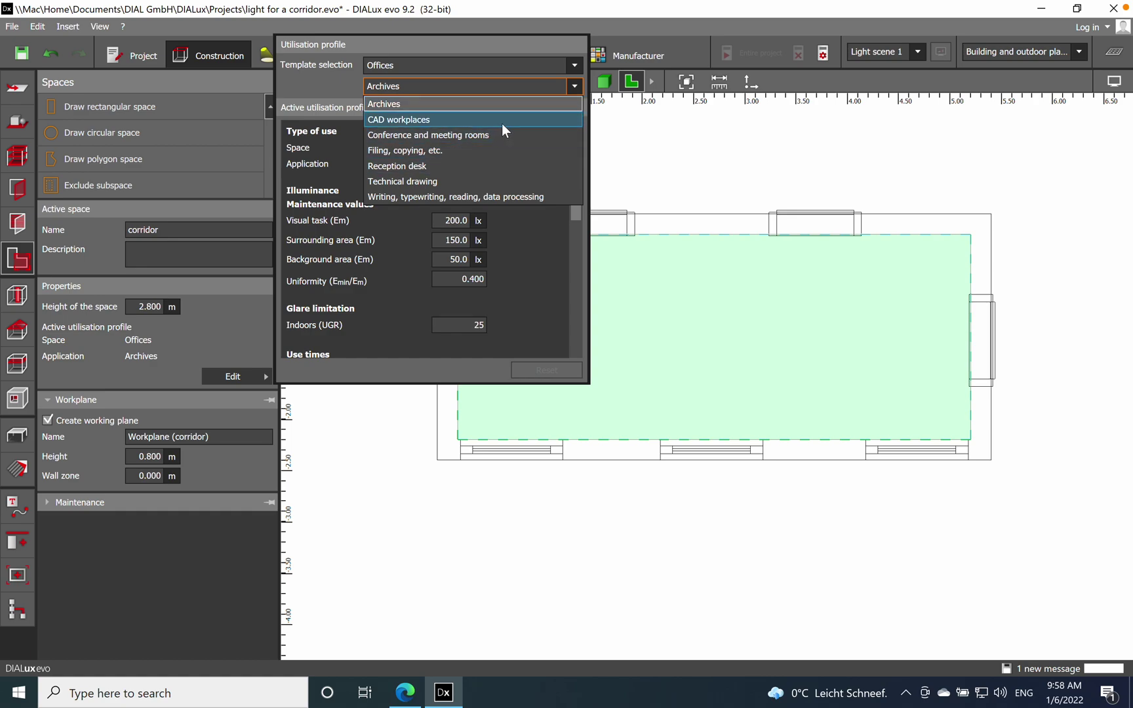
{"action": "left_click", "coordinate": [575, 83]}
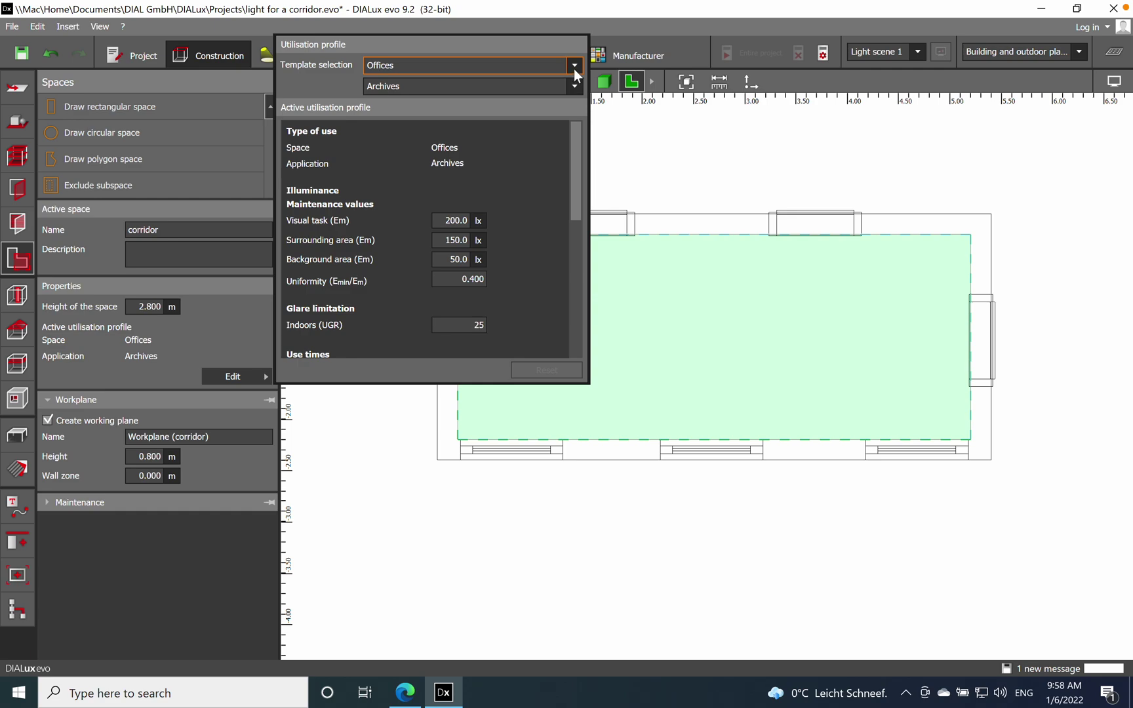
Step: Set the corridor's utilisation profile to General areas under Places of public assembly, with Entrance halls as the application
{"action": "left_click", "coordinate": [574, 67]}
{"action": "scroll", "coordinate": [508, 161], "scroll_direction": "down", "scroll_amount": 2}
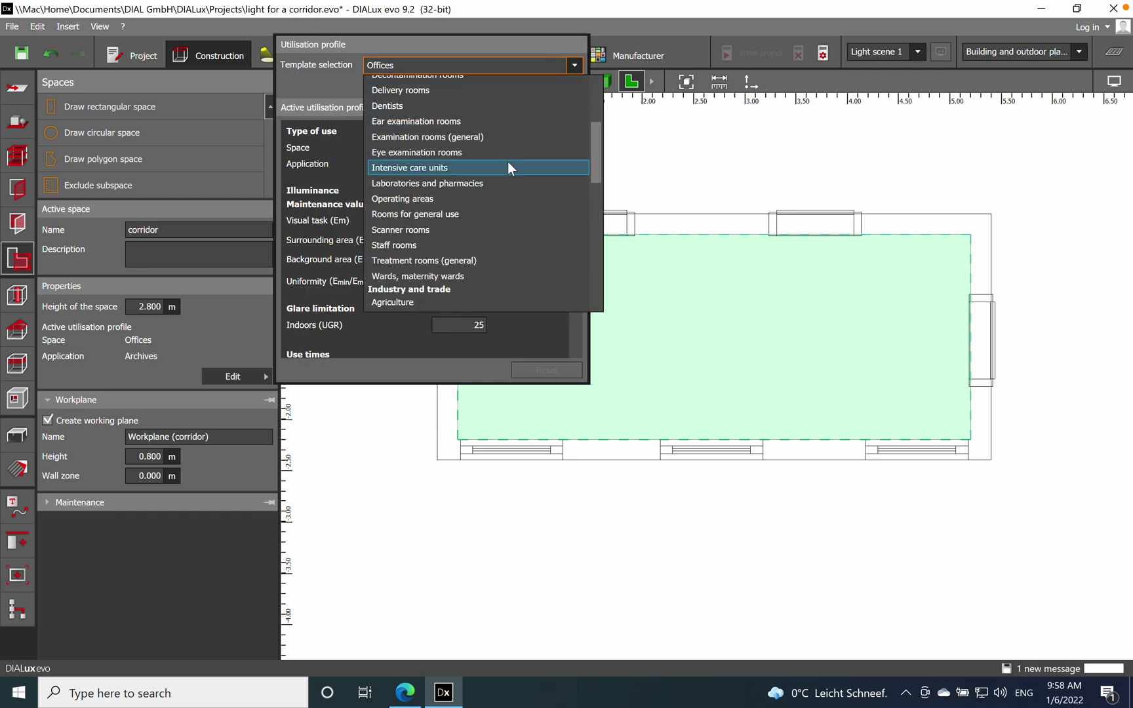
{"action": "scroll", "coordinate": [509, 161], "scroll_direction": "down", "scroll_amount": 5}
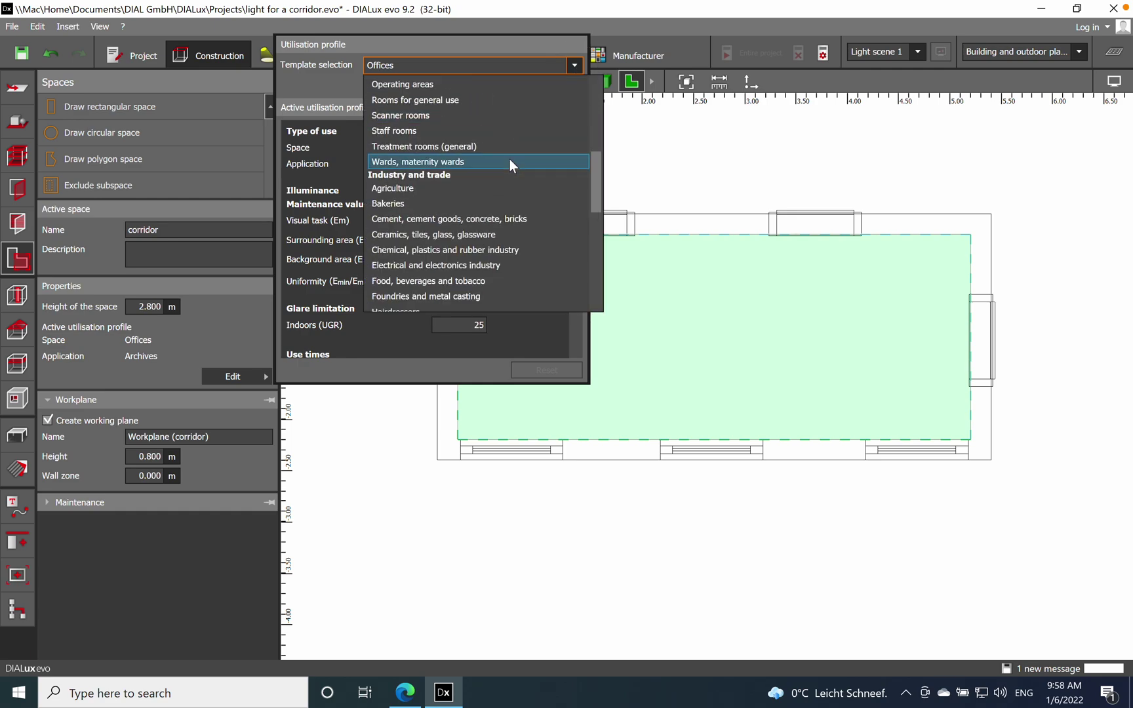
{"action": "scroll", "coordinate": [509, 161], "scroll_direction": "down", "scroll_amount": 7}
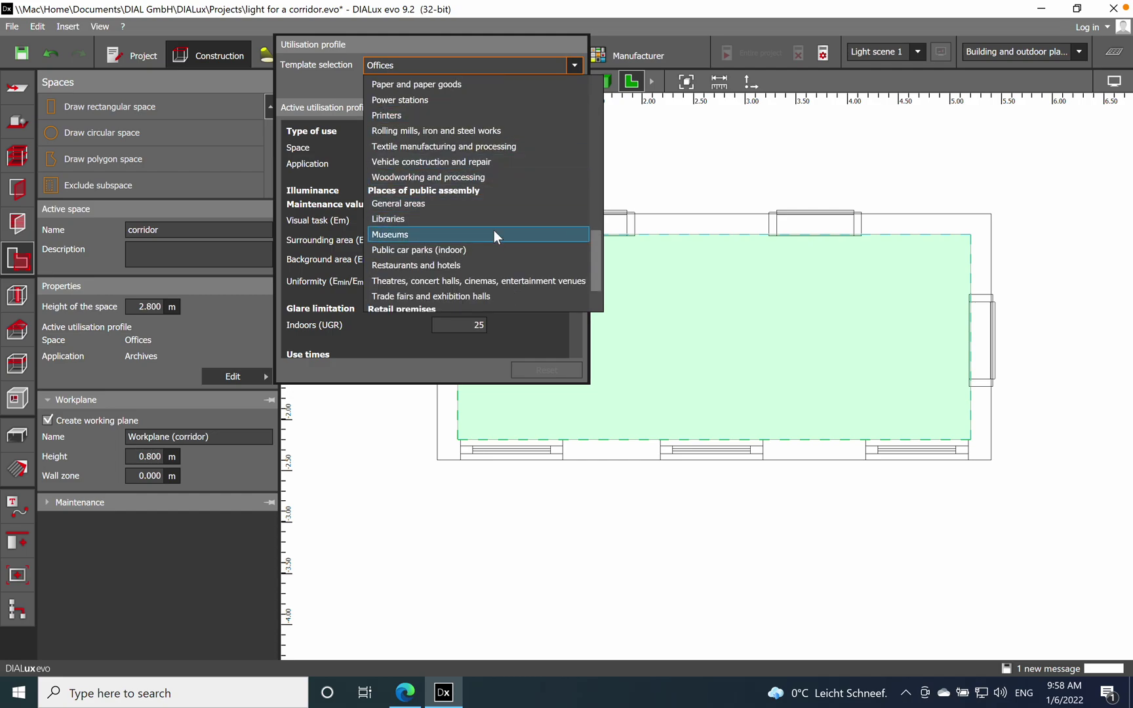
{"action": "scroll", "coordinate": [525, 194], "scroll_direction": "up", "scroll_amount": 1}
{"action": "scroll", "coordinate": [525, 193], "scroll_direction": "down", "scroll_amount": 3}
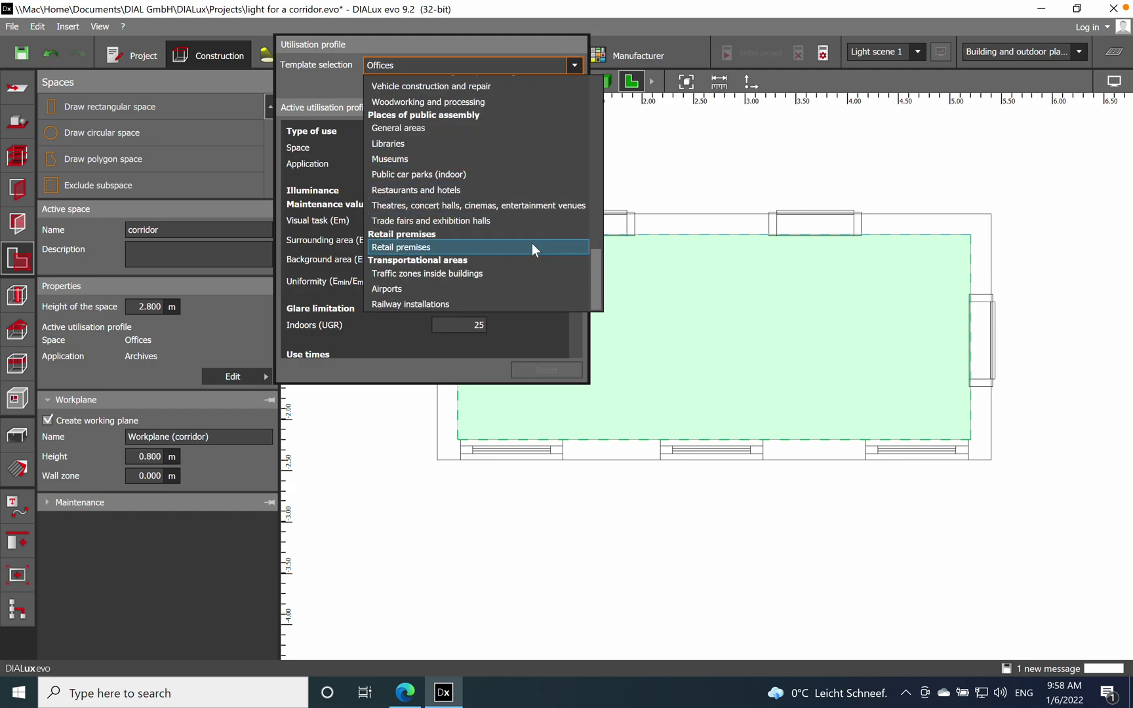
{"action": "scroll", "coordinate": [526, 230], "scroll_direction": "up", "scroll_amount": 1}
{"action": "scroll", "coordinate": [526, 230], "scroll_direction": "down", "scroll_amount": 1}
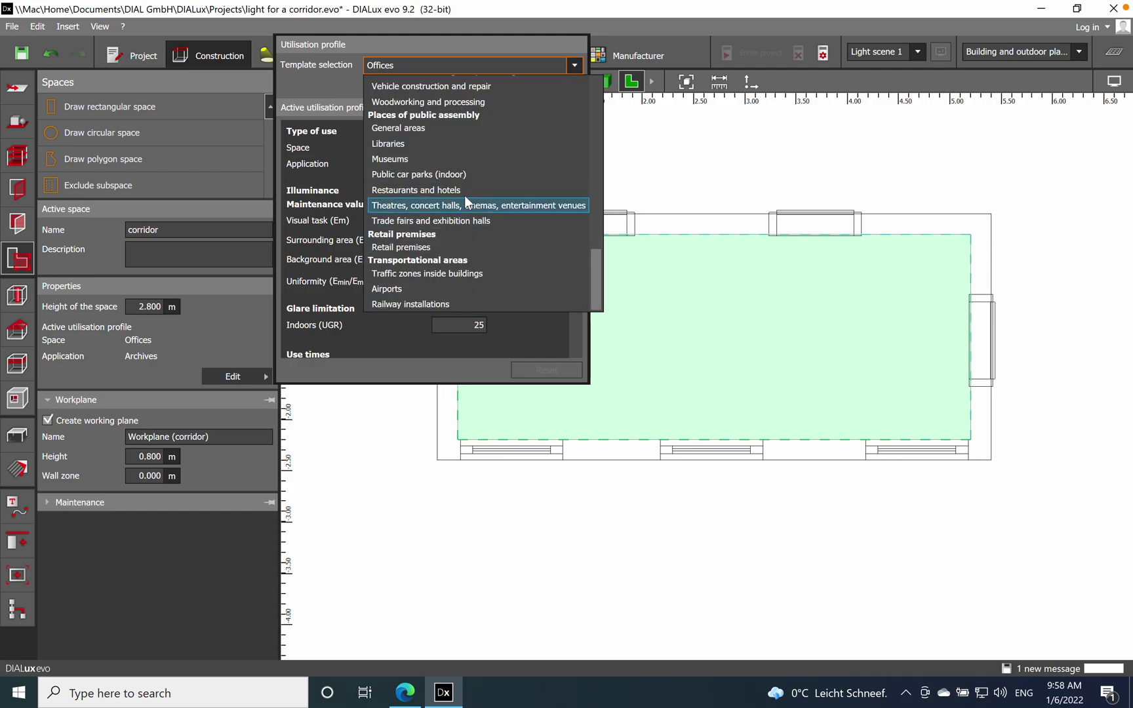
{"action": "left_click", "coordinate": [459, 128]}
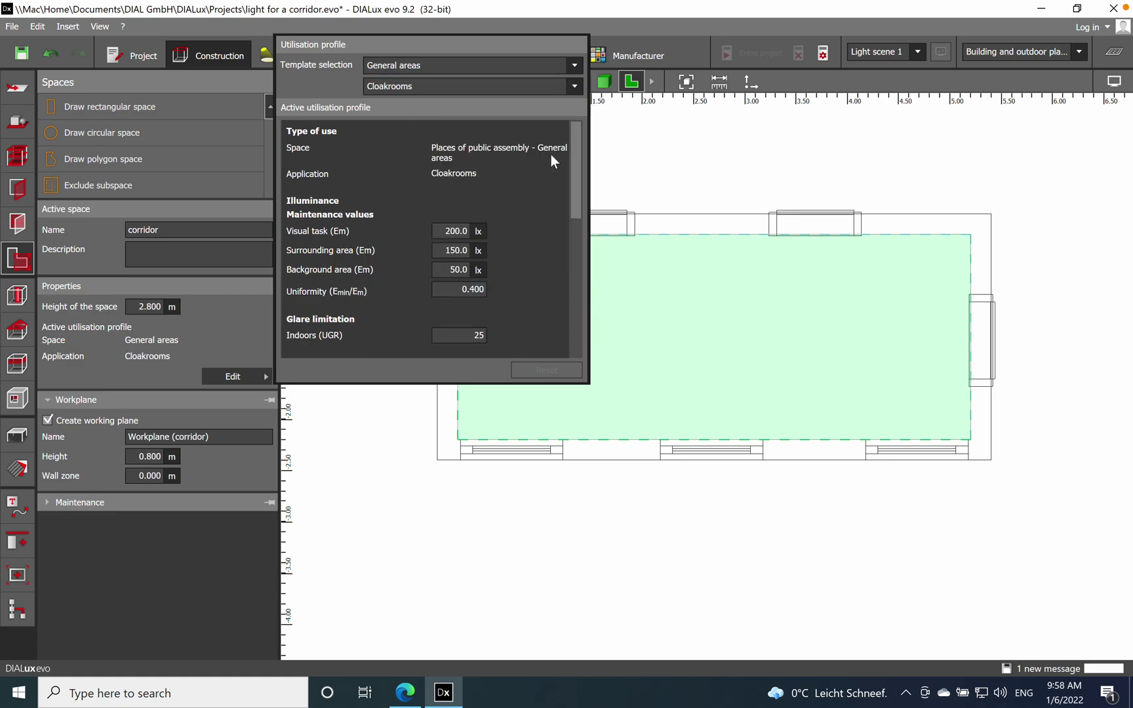
{"action": "left_click", "coordinate": [580, 88]}
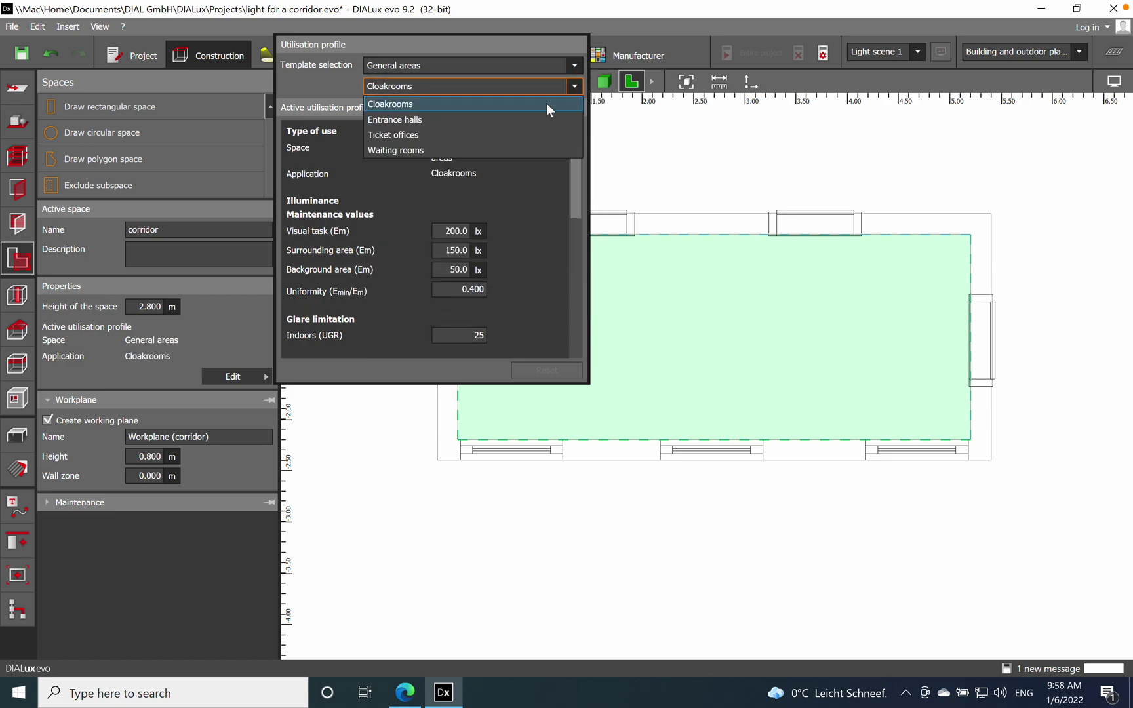
{"action": "left_click", "coordinate": [418, 121]}
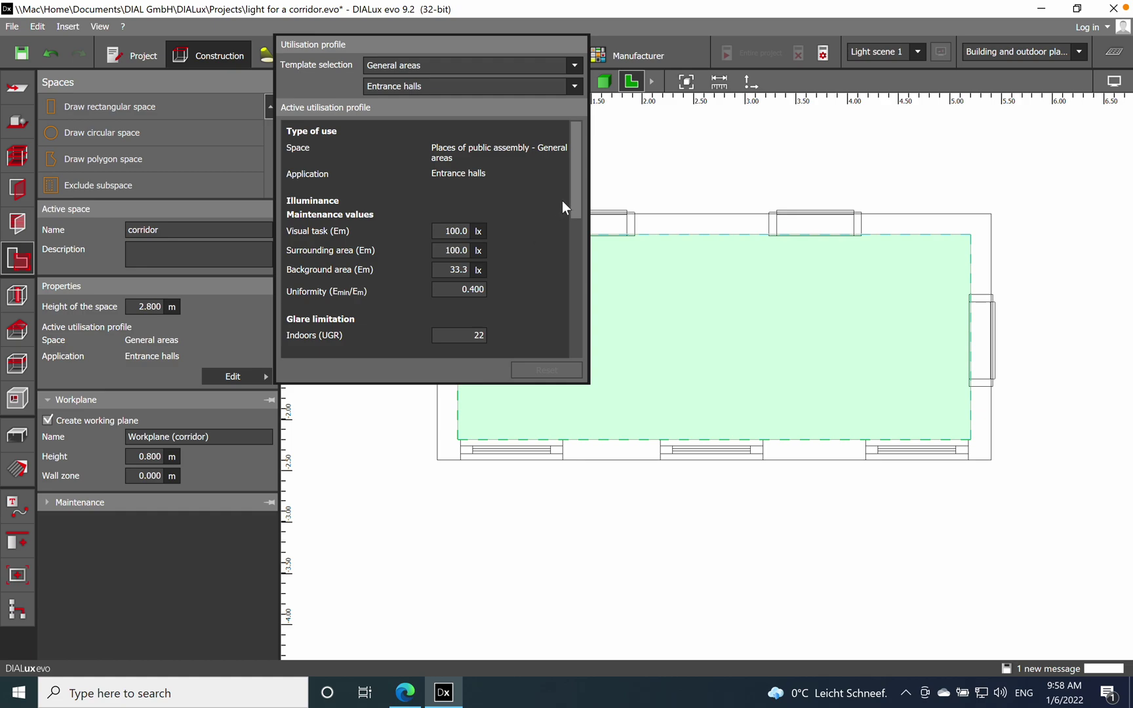
Step: Review the use time, maintenance and miscellaneous values of the Entrance halls profile
{"action": "left_click_drag", "start_coordinate": [575, 197], "coordinate": [569, 311]}
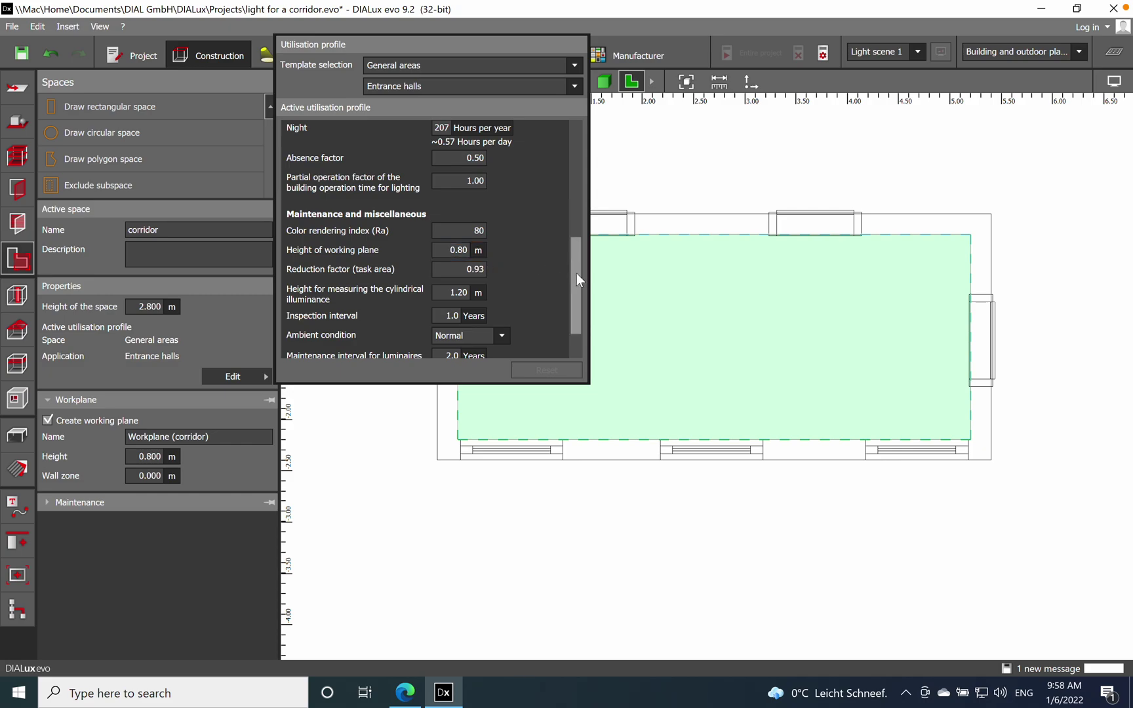
{"action": "scroll", "coordinate": [576, 273], "scroll_direction": "down", "scroll_amount": 3}
{"action": "left_click_drag", "start_coordinate": [570, 259], "coordinate": [561, 124]}
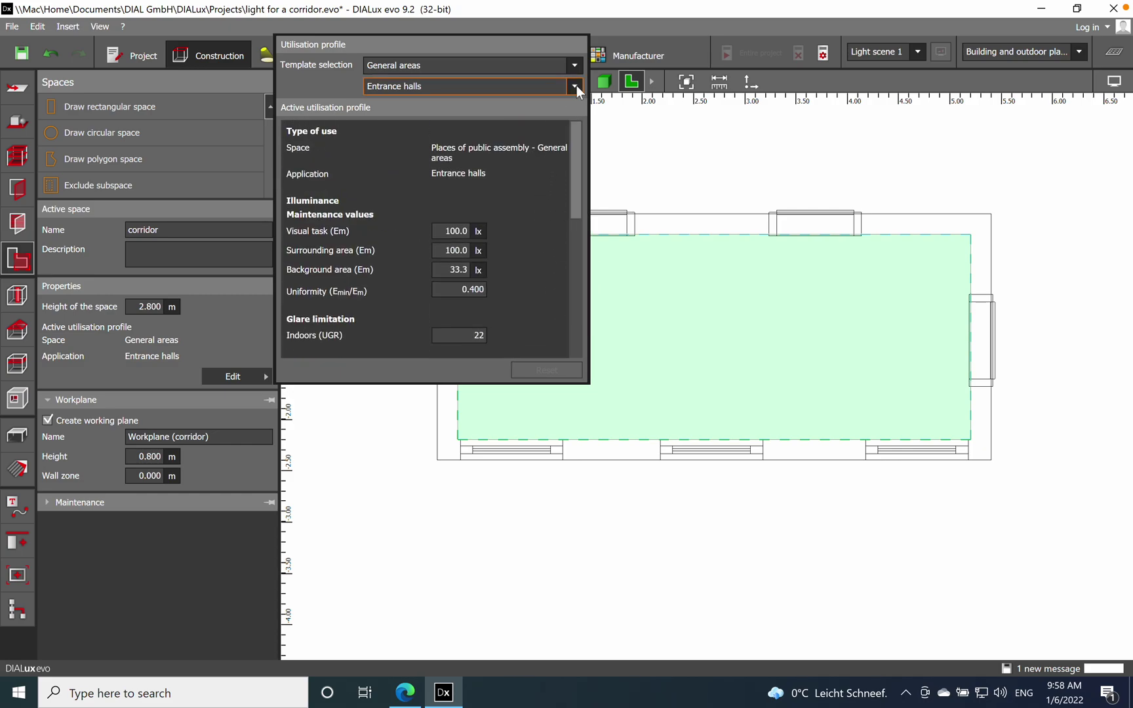
Step: Set the corridor's utilisation profile to Educational buildings under Educational premises, with Circulation areas, corridors as the application
{"action": "left_click", "coordinate": [572, 66]}
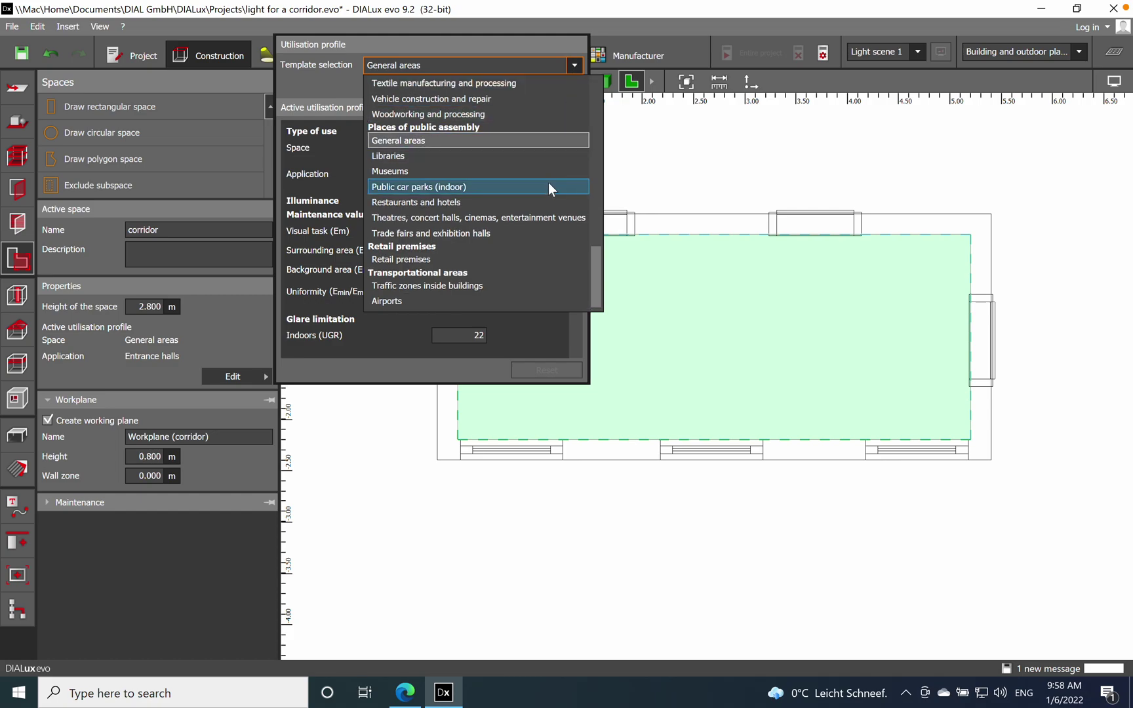
{"action": "scroll", "coordinate": [554, 205], "scroll_direction": "up", "scroll_amount": 4}
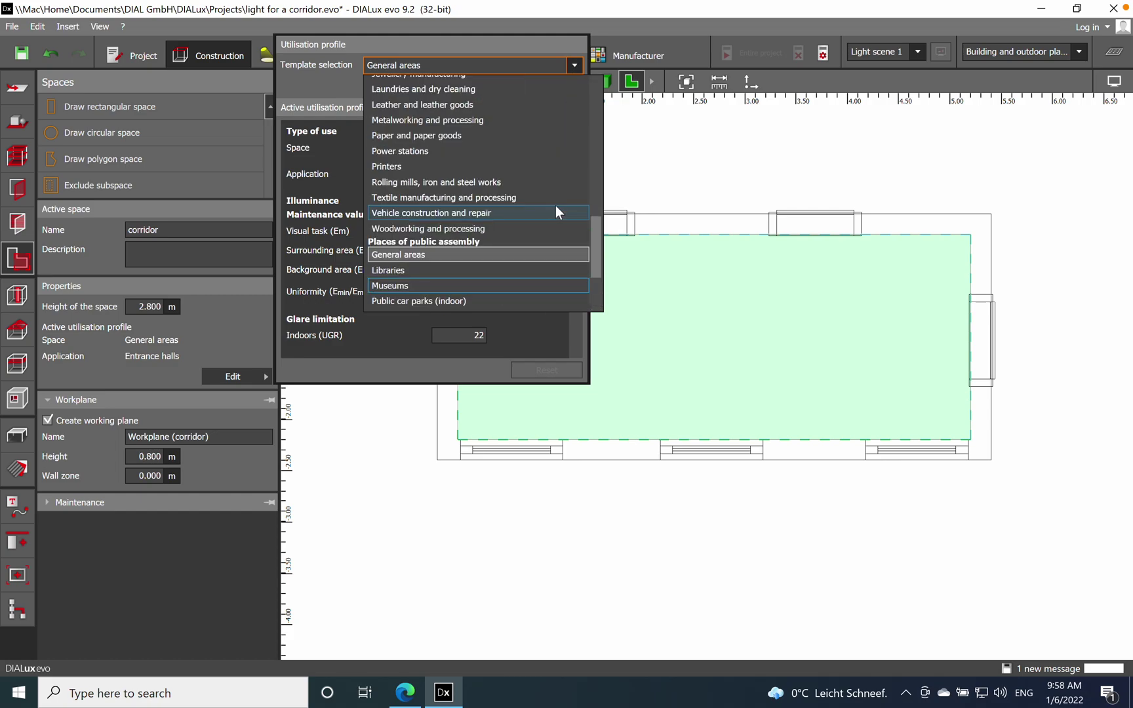
{"action": "scroll", "coordinate": [556, 210], "scroll_direction": "up", "scroll_amount": 2}
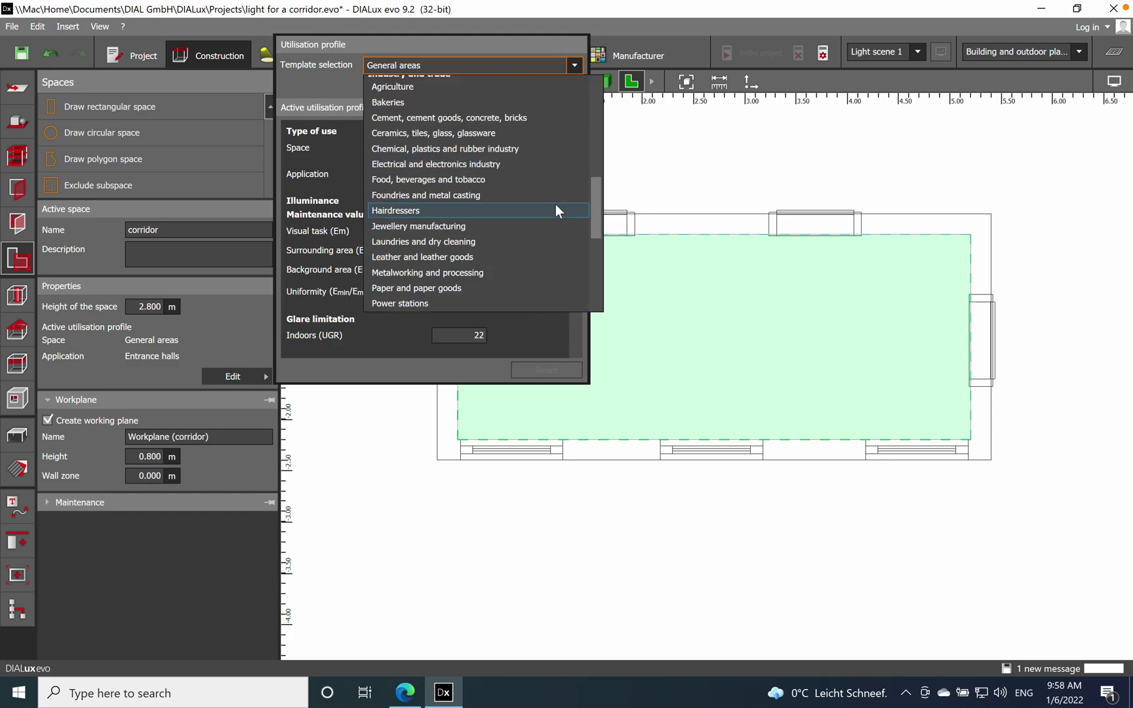
{"action": "scroll", "coordinate": [556, 209], "scroll_direction": "up", "scroll_amount": 9}
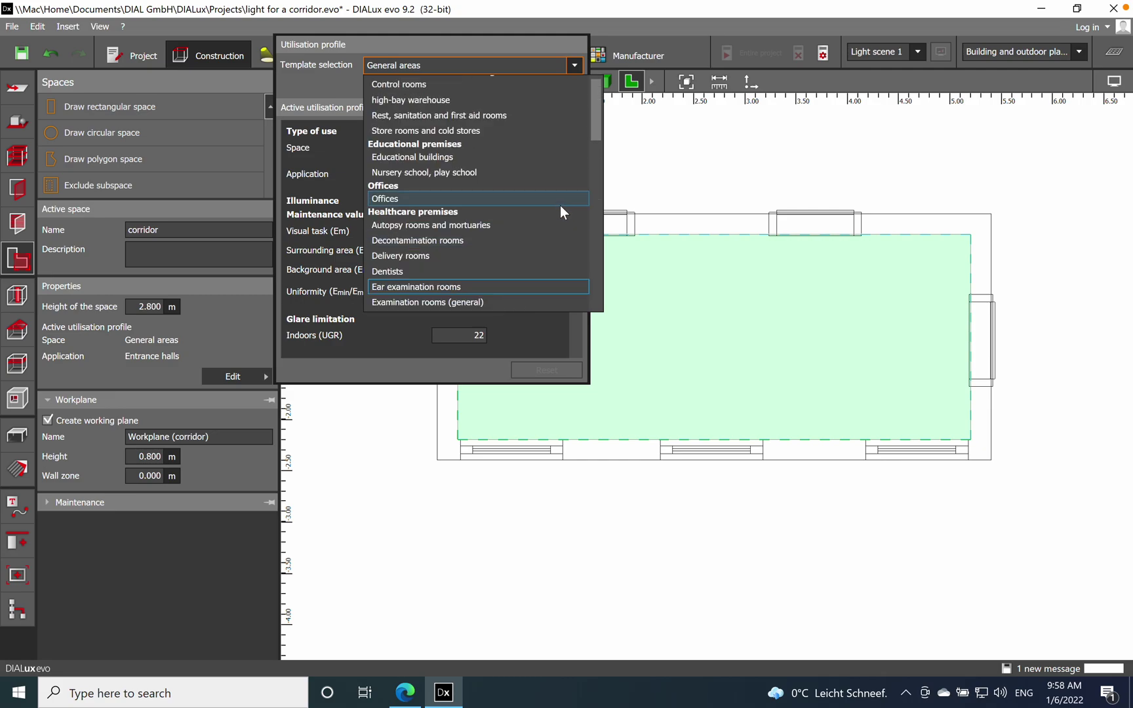
{"action": "scroll", "coordinate": [561, 205], "scroll_direction": "up", "scroll_amount": 1}
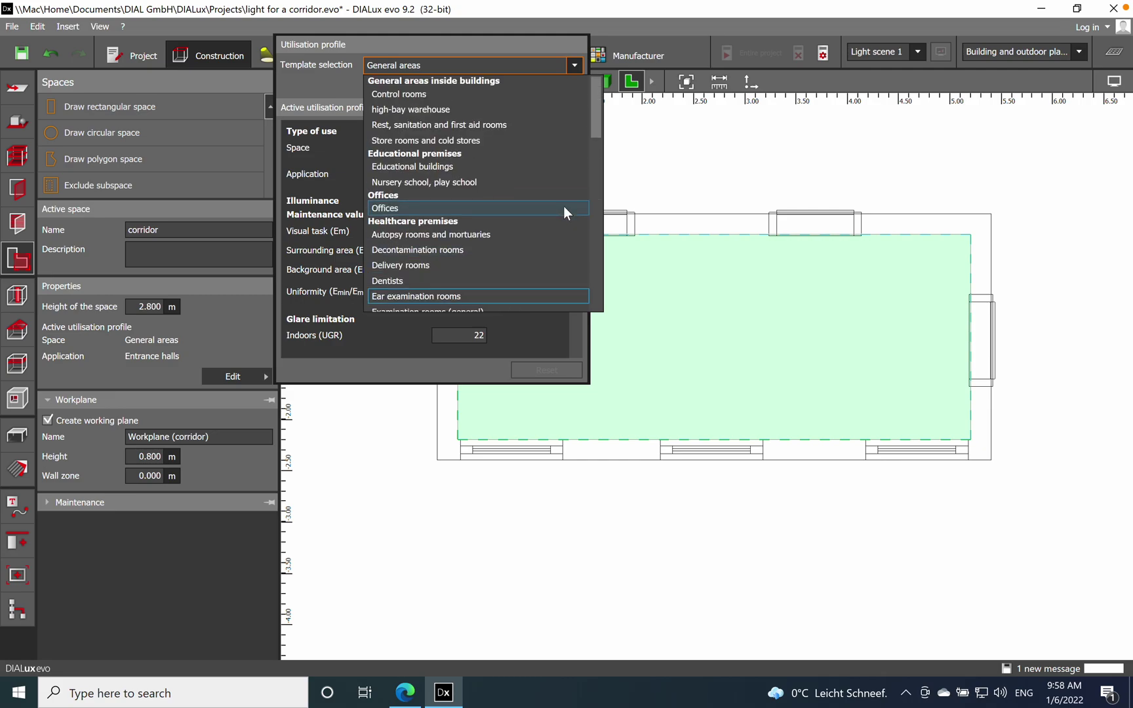
{"action": "left_click", "coordinate": [448, 171]}
{"action": "left_click", "coordinate": [575, 88]}
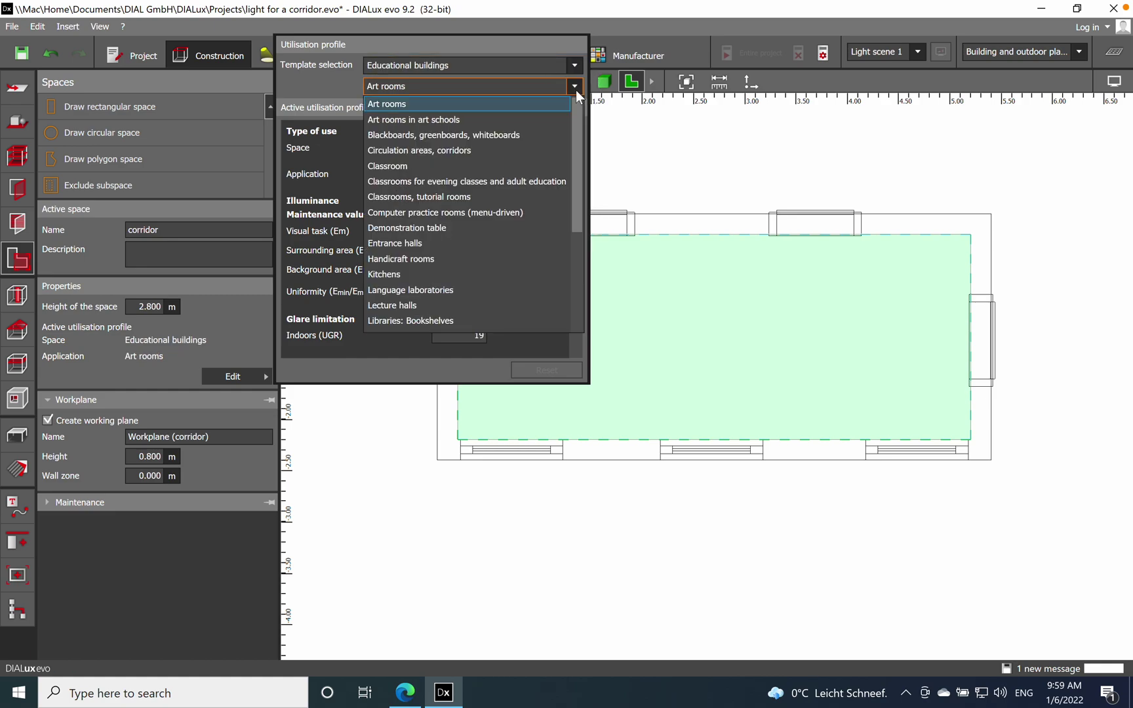
{"action": "left_click", "coordinate": [472, 153]}
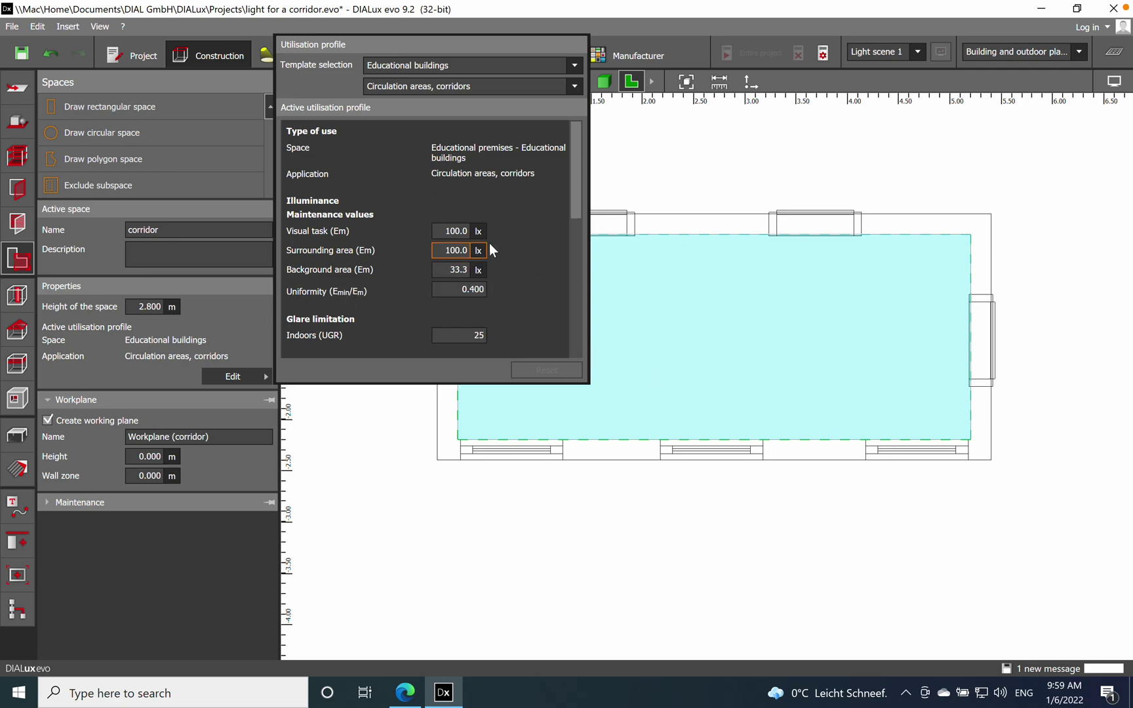
Step: Review the illuminance, working plane height and maintenance values of the Circulation areas, corridors profile, and close the profile
{"action": "left_click", "coordinate": [577, 189]}
{"action": "left_click_drag", "start_coordinate": [576, 189], "coordinate": [541, 299]}
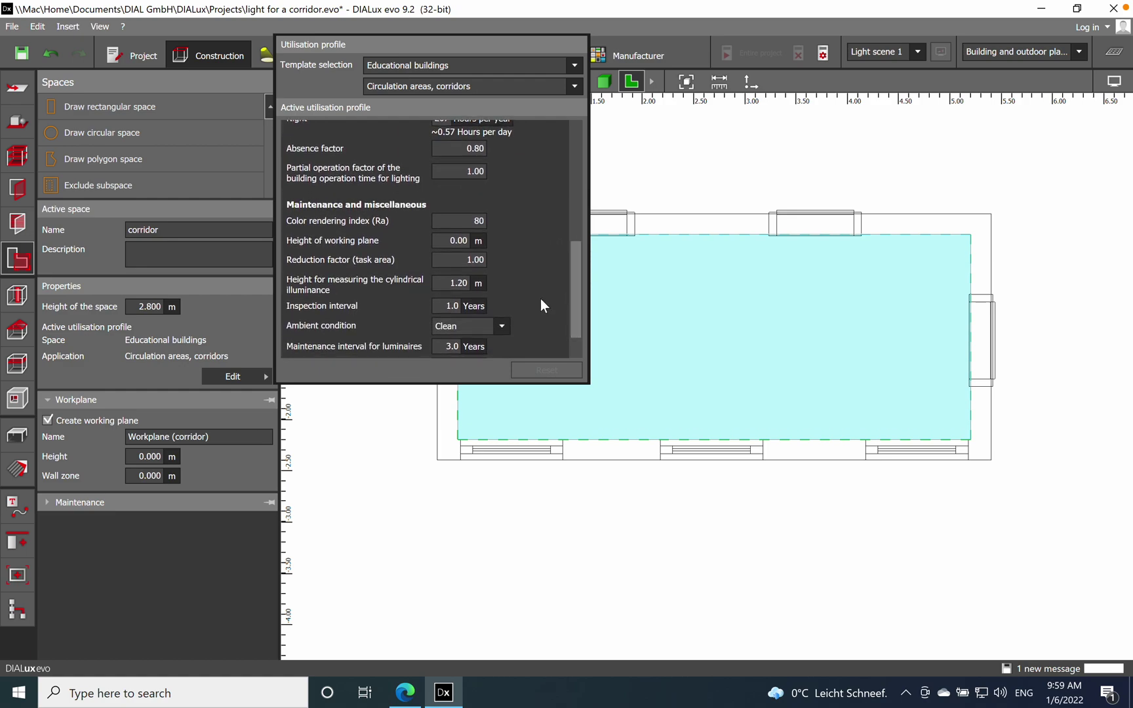
{"action": "left_click", "coordinate": [459, 244]}
{"action": "left_click_drag", "start_coordinate": [572, 273], "coordinate": [578, 157]}
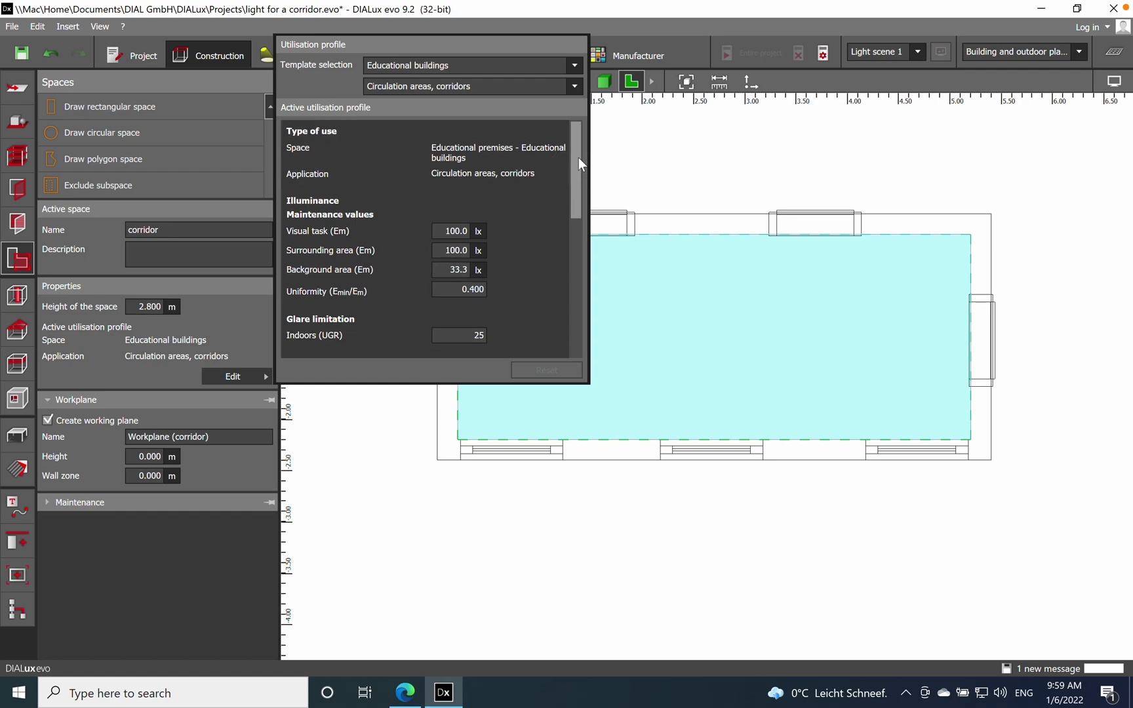
{"action": "left_click", "coordinate": [777, 604]}
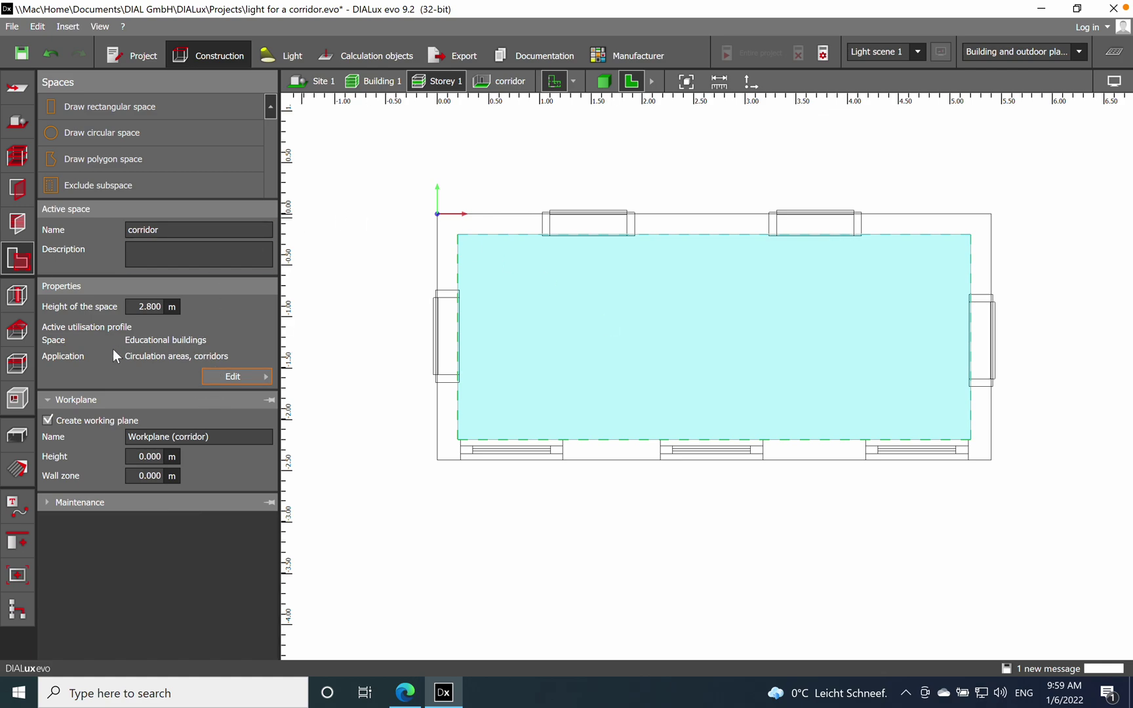
{"action": "left_click", "coordinate": [397, 191]}
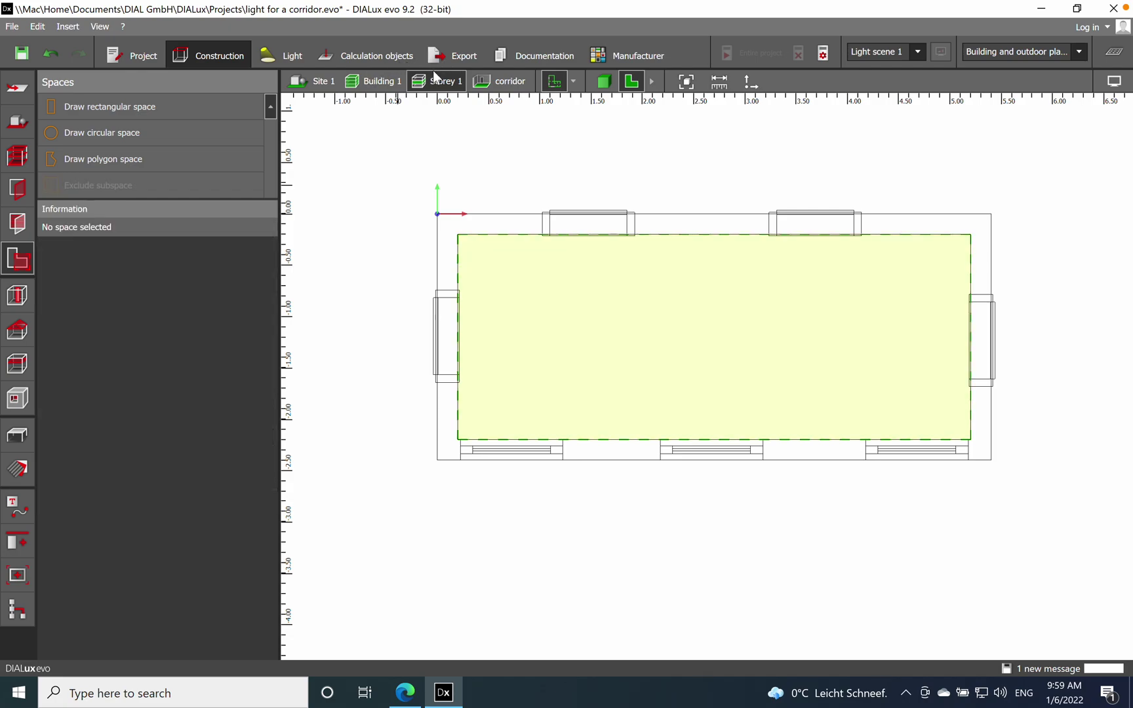
Step: Examine the corridor's doors, windows and walls from inside and outside in 3D, and return to the floor plan
{"action": "left_click", "coordinate": [613, 84]}
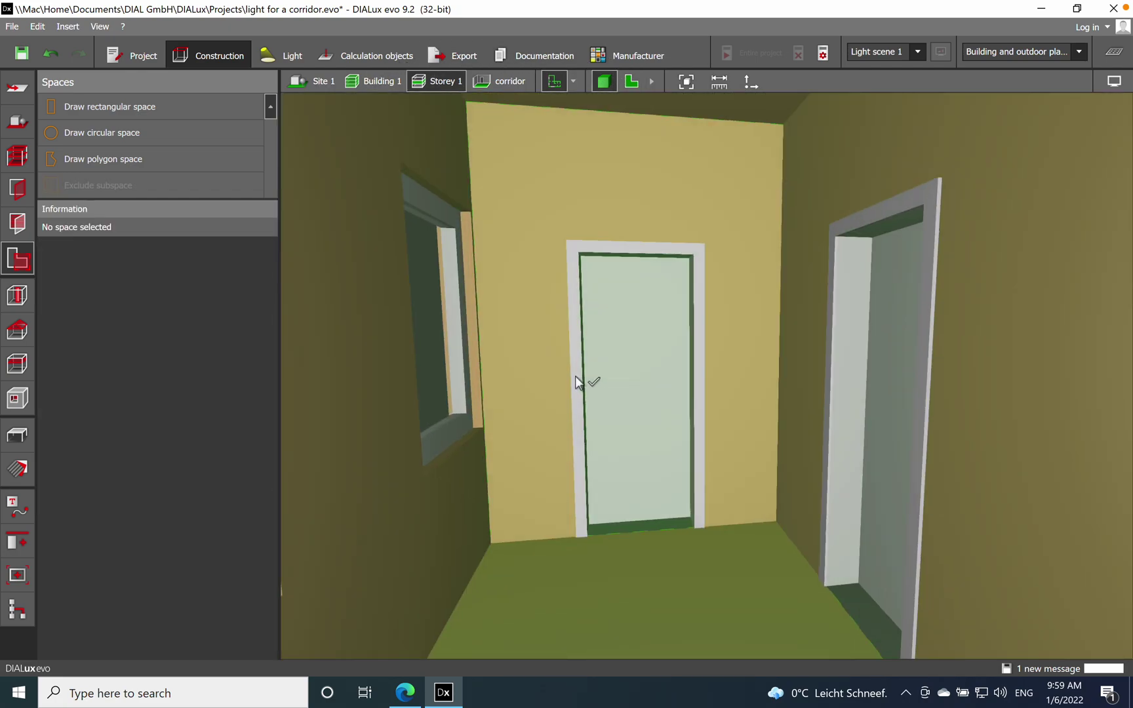
{"action": "scroll", "coordinate": [577, 380], "scroll_direction": "up", "scroll_amount": 5}
{"action": "scroll", "coordinate": [761, 437], "scroll_direction": "down", "scroll_amount": 5}
{"action": "middle_click_drag", "start_coordinate": [761, 437], "coordinate": [557, 519]}
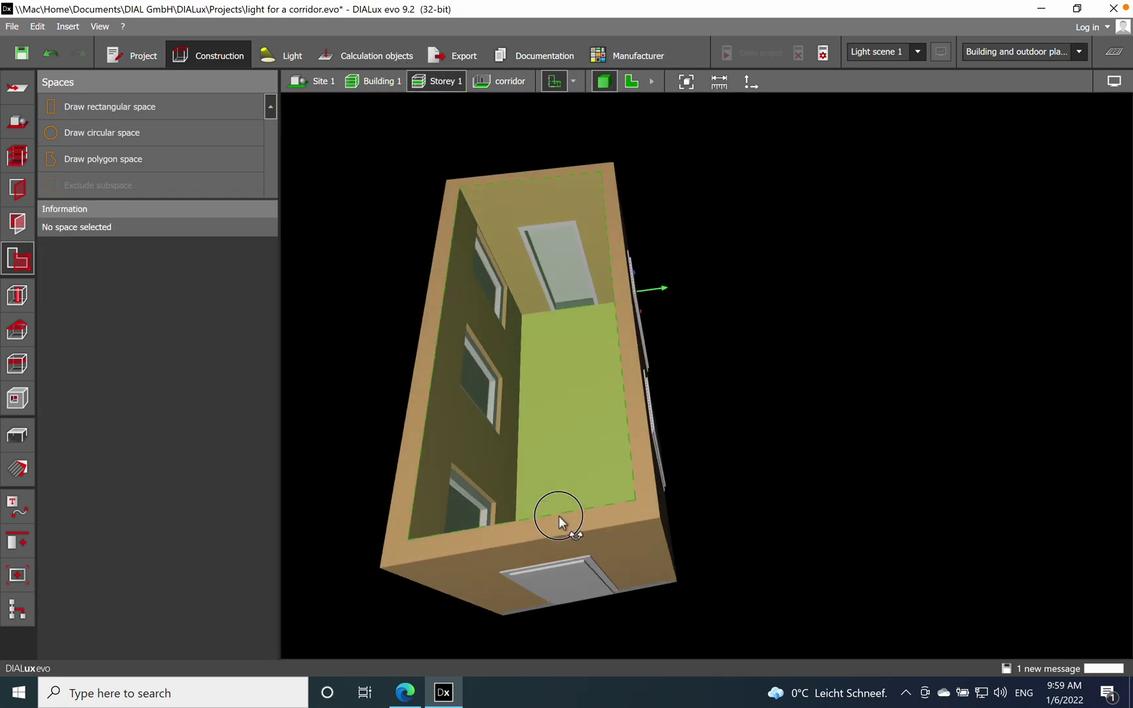
{"action": "scroll", "coordinate": [531, 449], "scroll_direction": "up", "scroll_amount": 6}
{"action": "scroll", "coordinate": [899, 423], "scroll_direction": "down", "scroll_amount": 3}
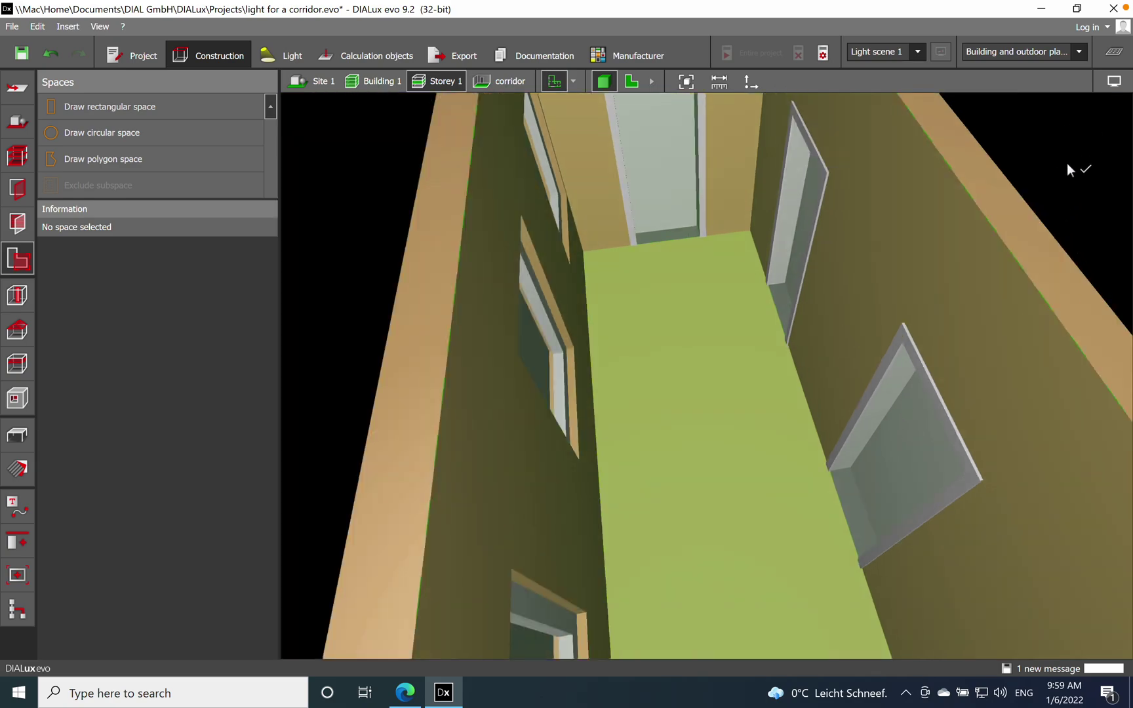
{"action": "middle_click_drag", "start_coordinate": [693, 463], "coordinate": [335, 296]}
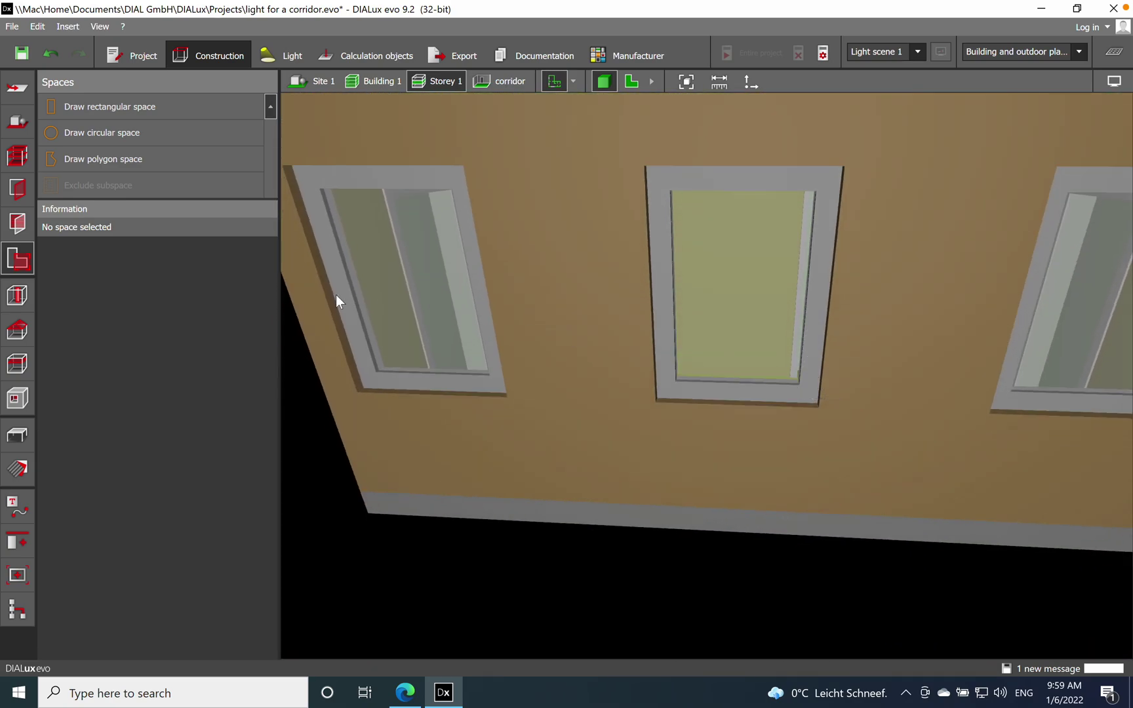
{"action": "middle_click_drag", "start_coordinate": [925, 307], "coordinate": [888, 461]}
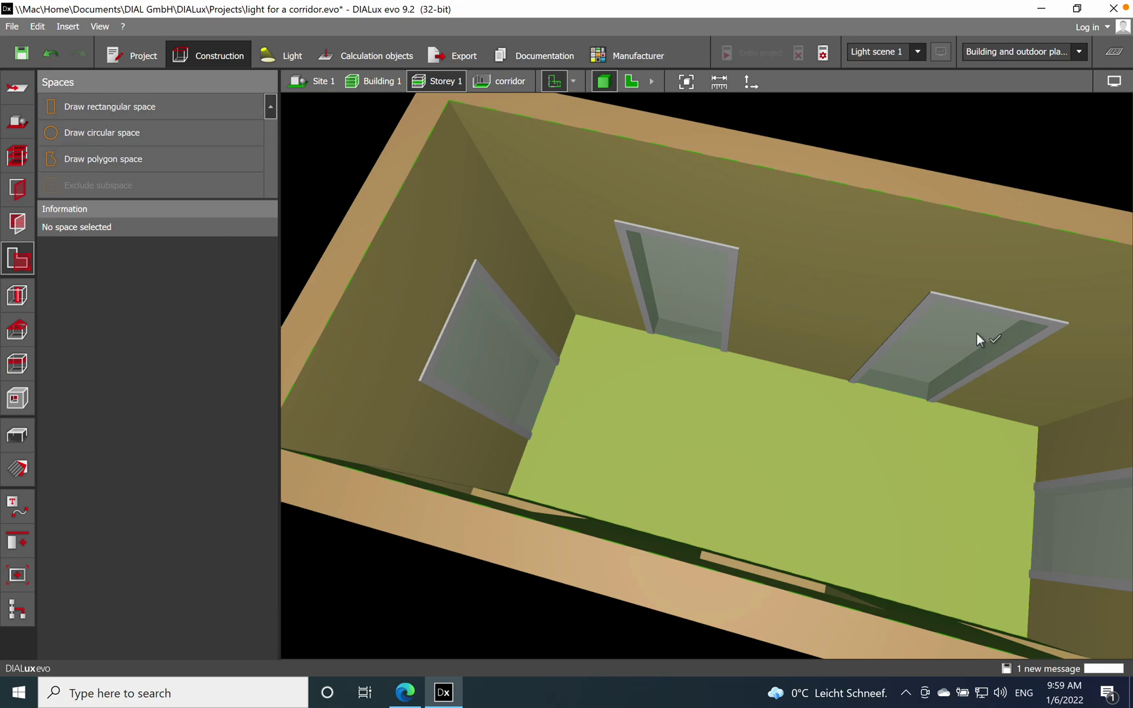
{"action": "middle_click_drag", "start_coordinate": [843, 435], "coordinate": [739, 430]}
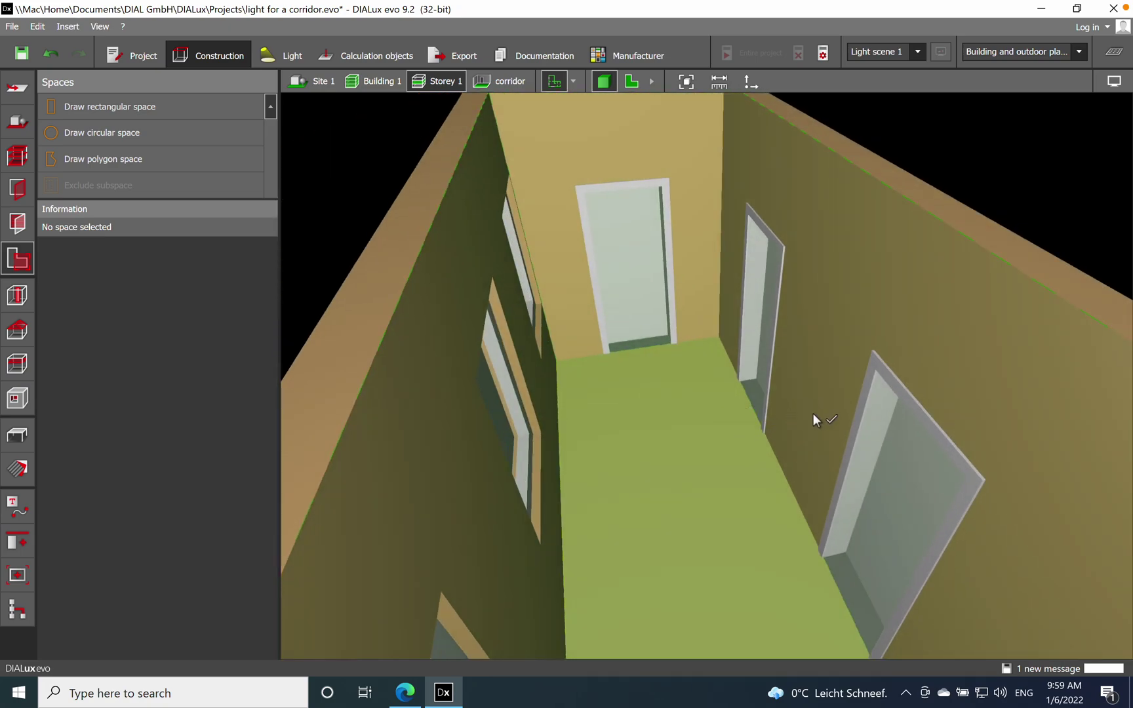
{"action": "left_click", "coordinate": [631, 82]}
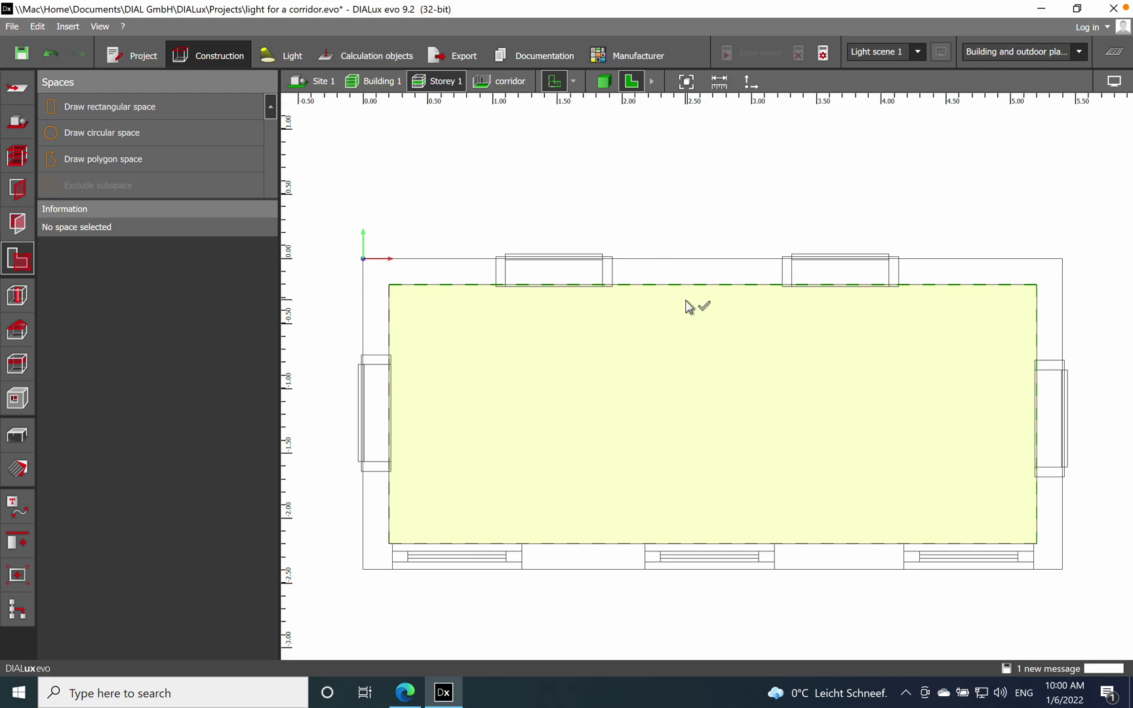
{"action": "scroll", "coordinate": [550, 197], "scroll_direction": "down", "scroll_amount": 2}
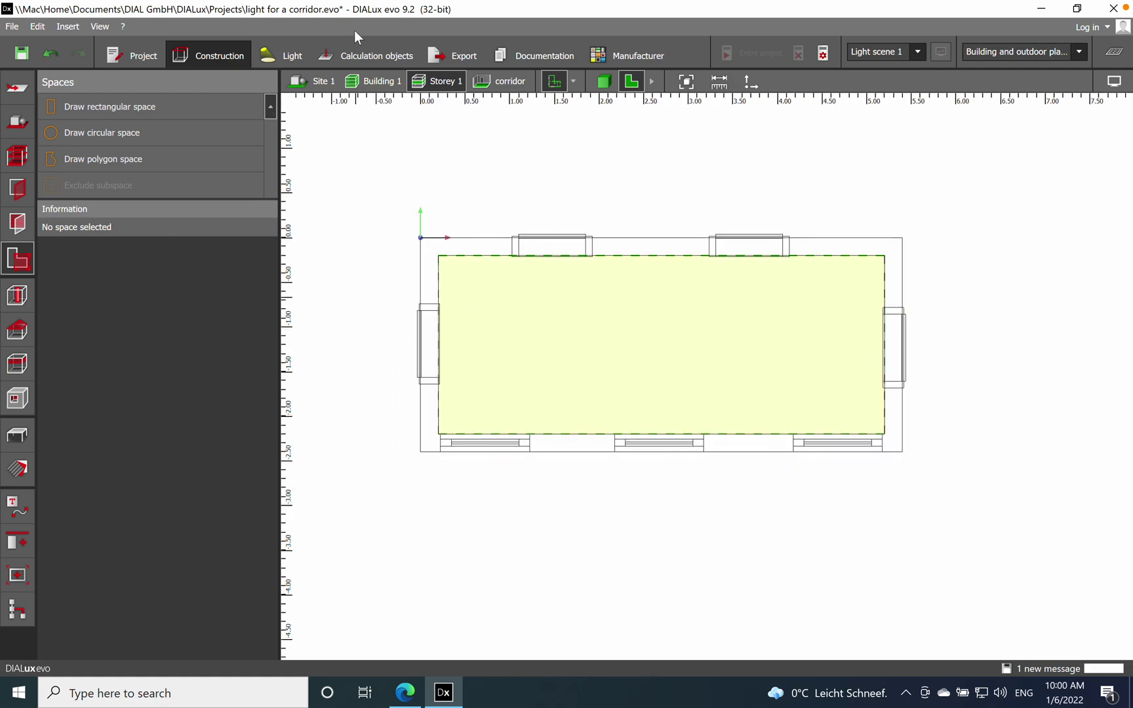
Step: Choose the Philips SM350C L1500 PSD 1 x34S/840 PCS as the active luminaire for the lighting design
{"action": "left_click", "coordinate": [287, 57]}
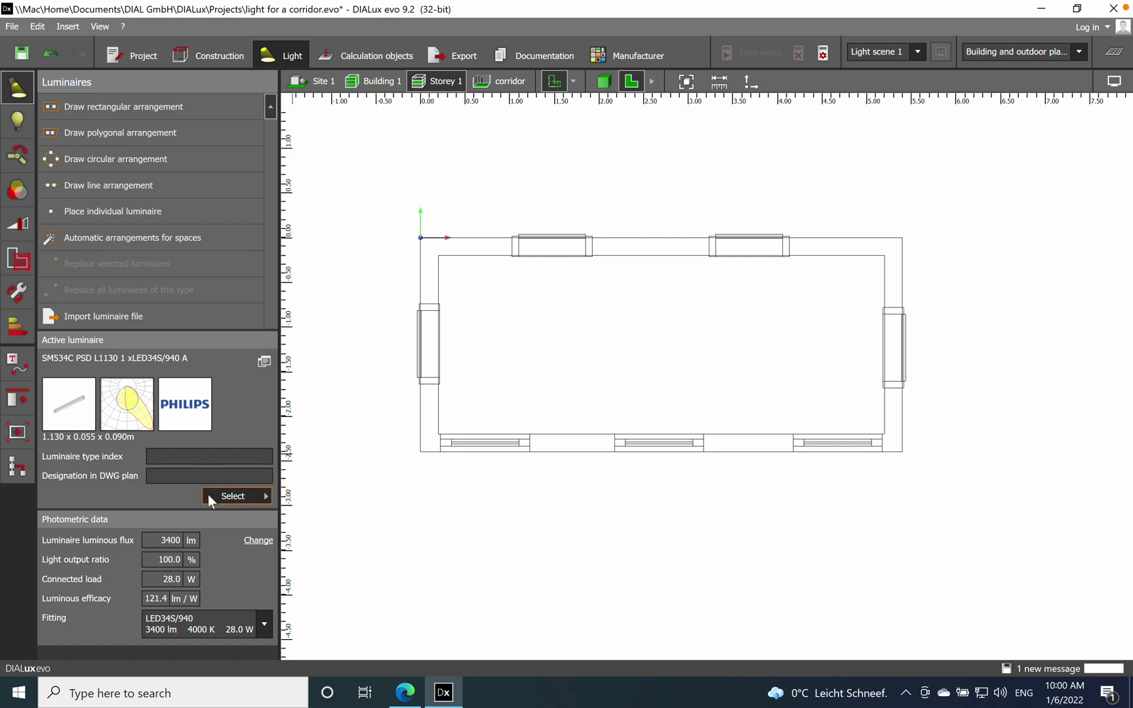
{"action": "left_click", "coordinate": [246, 497]}
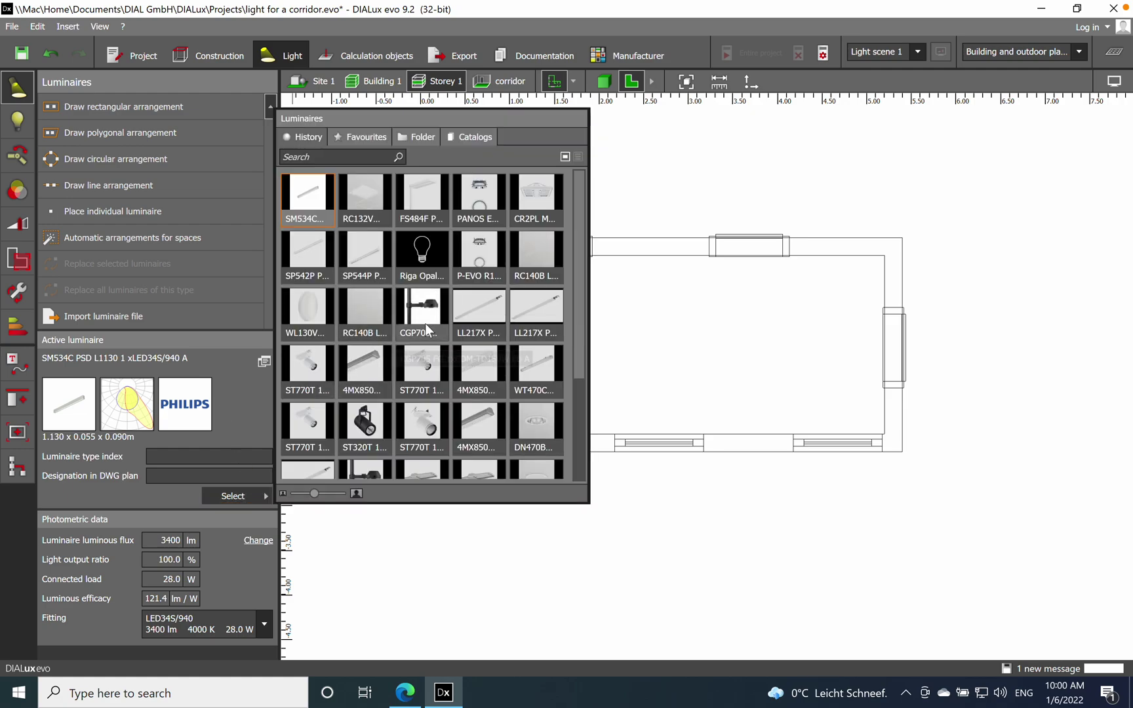
{"action": "left_click", "coordinate": [317, 253]}
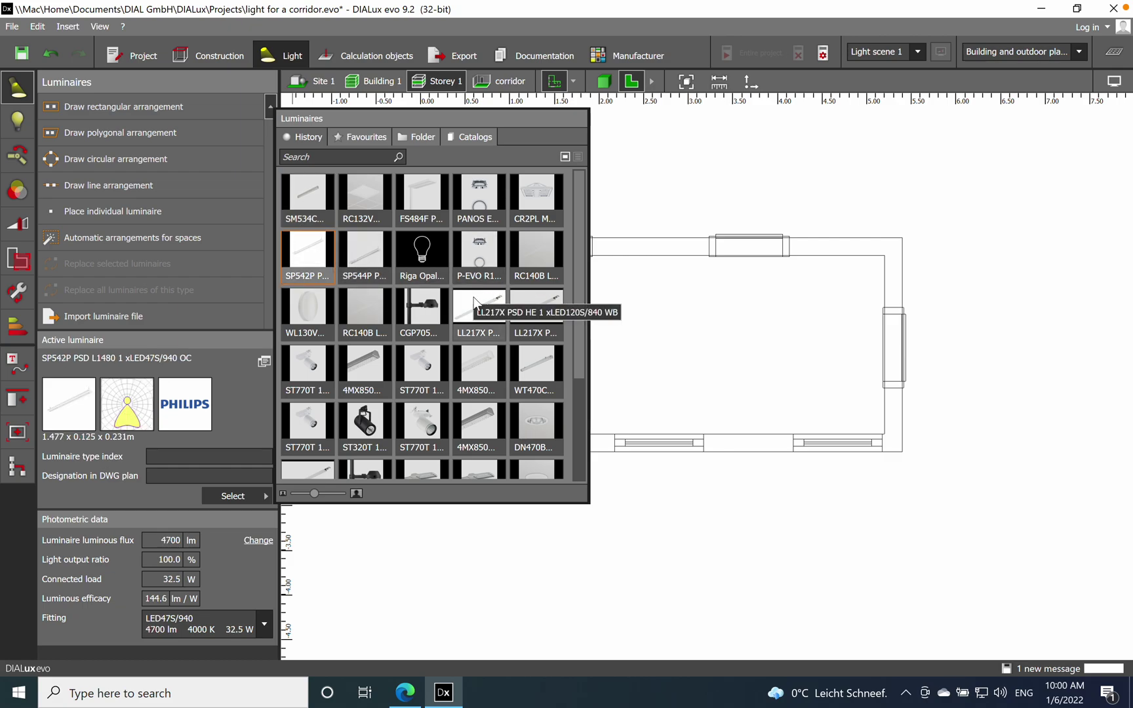
{"action": "scroll", "coordinate": [476, 296], "scroll_direction": "down", "scroll_amount": 2}
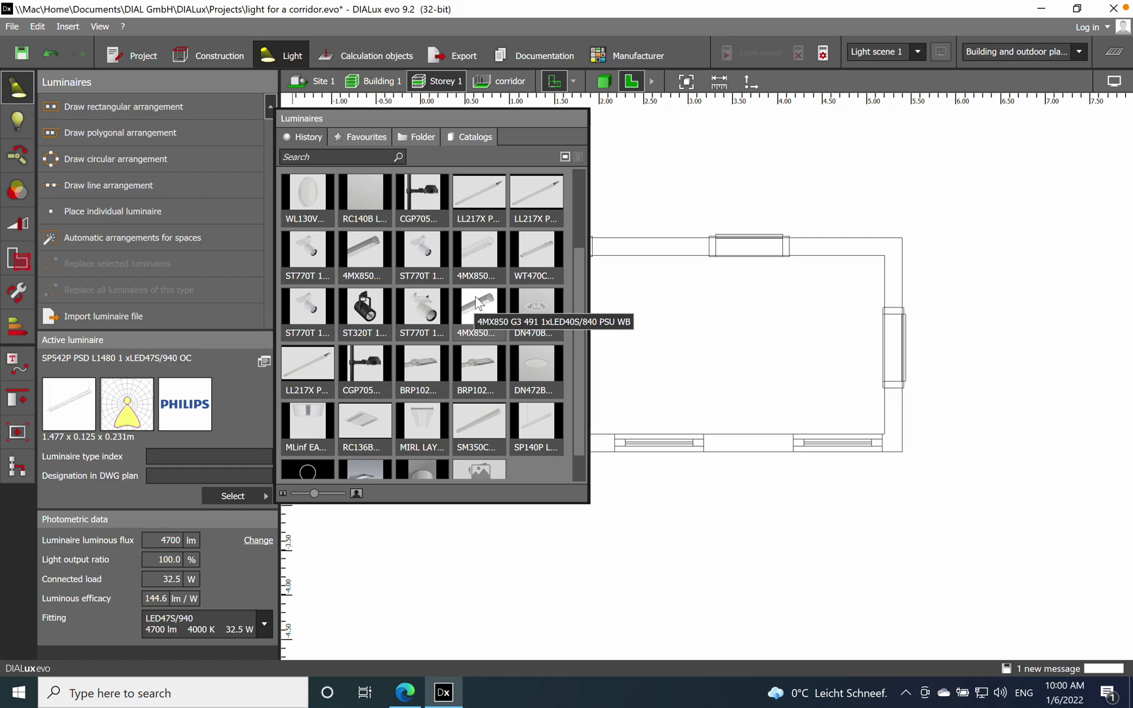
{"action": "left_click", "coordinate": [490, 430]}
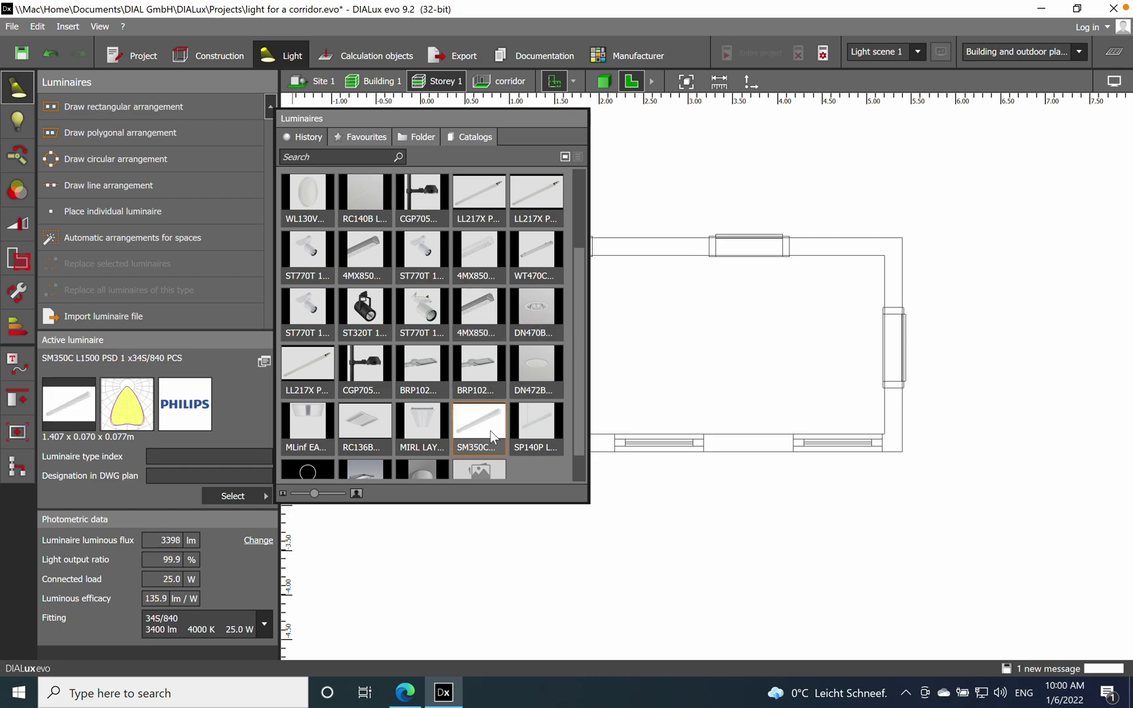
{"action": "left_click", "coordinate": [398, 582]}
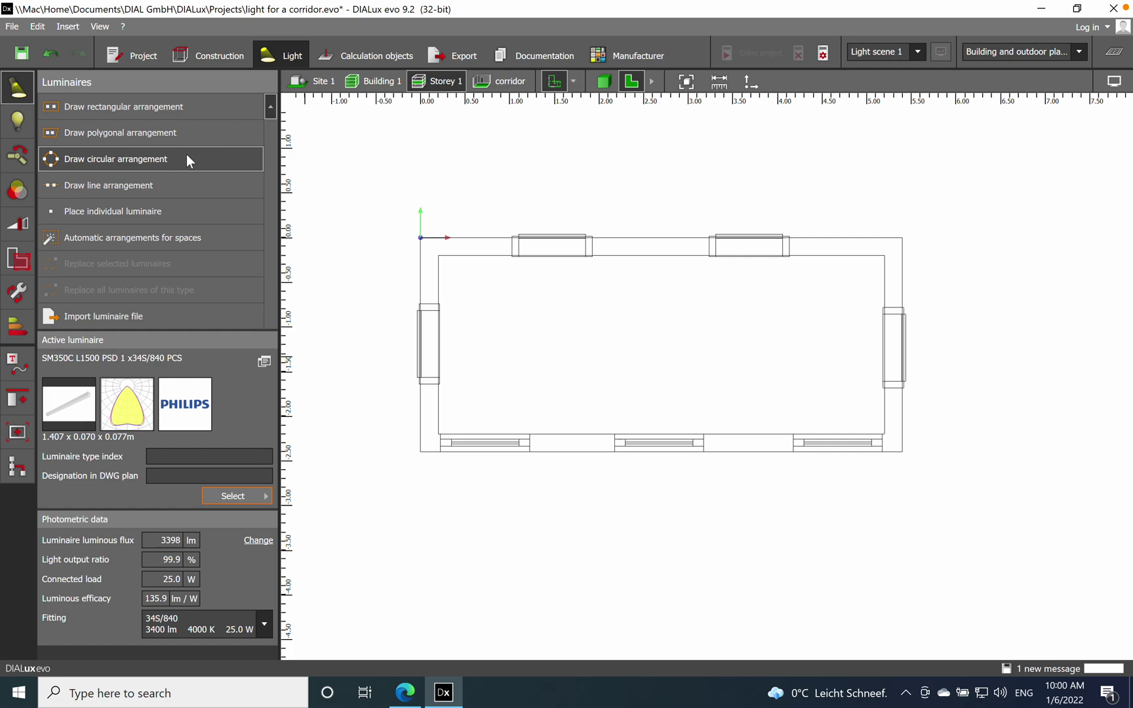
Step: Draw a horizontal line arrangement of two luminaires about 4.97 m long through the middle of the corridor, between its end walls
{"action": "left_click", "coordinate": [164, 185]}
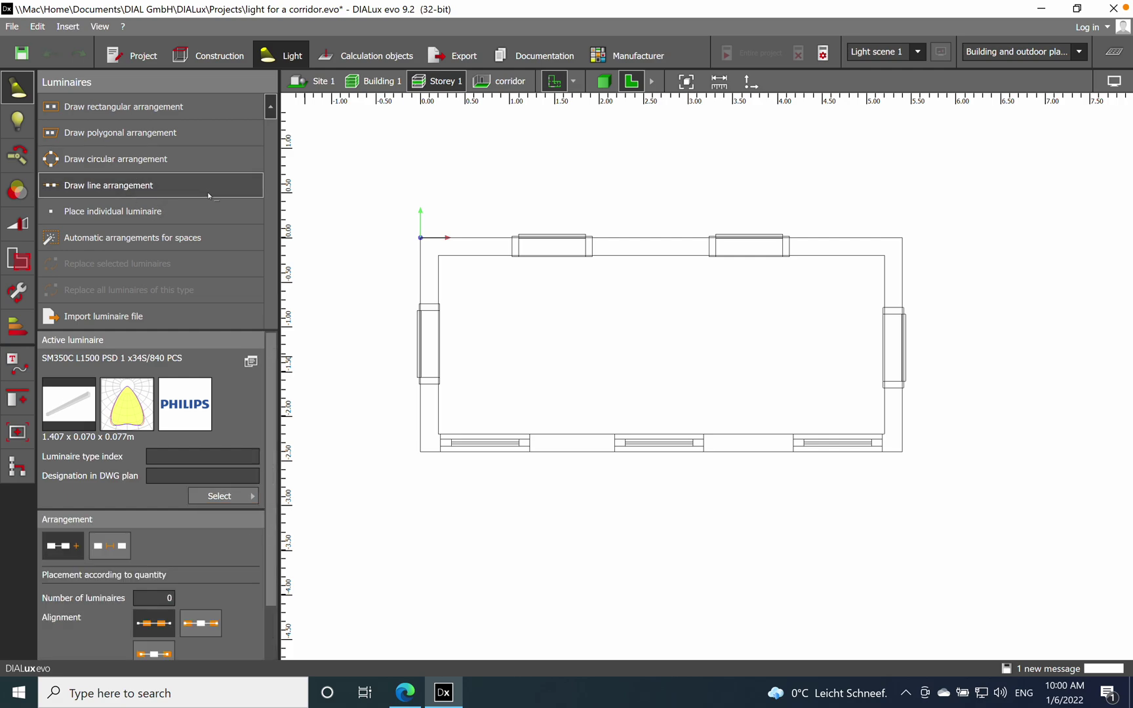
{"action": "left_click", "coordinate": [440, 345]}
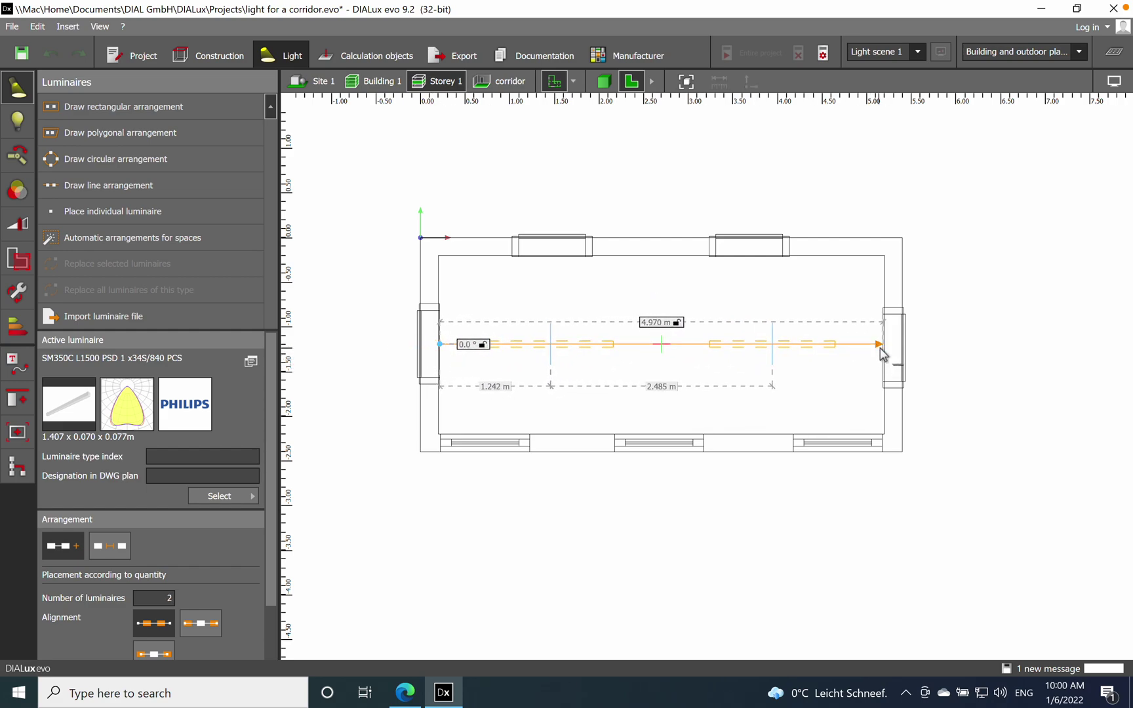
{"action": "left_click", "coordinate": [877, 343]}
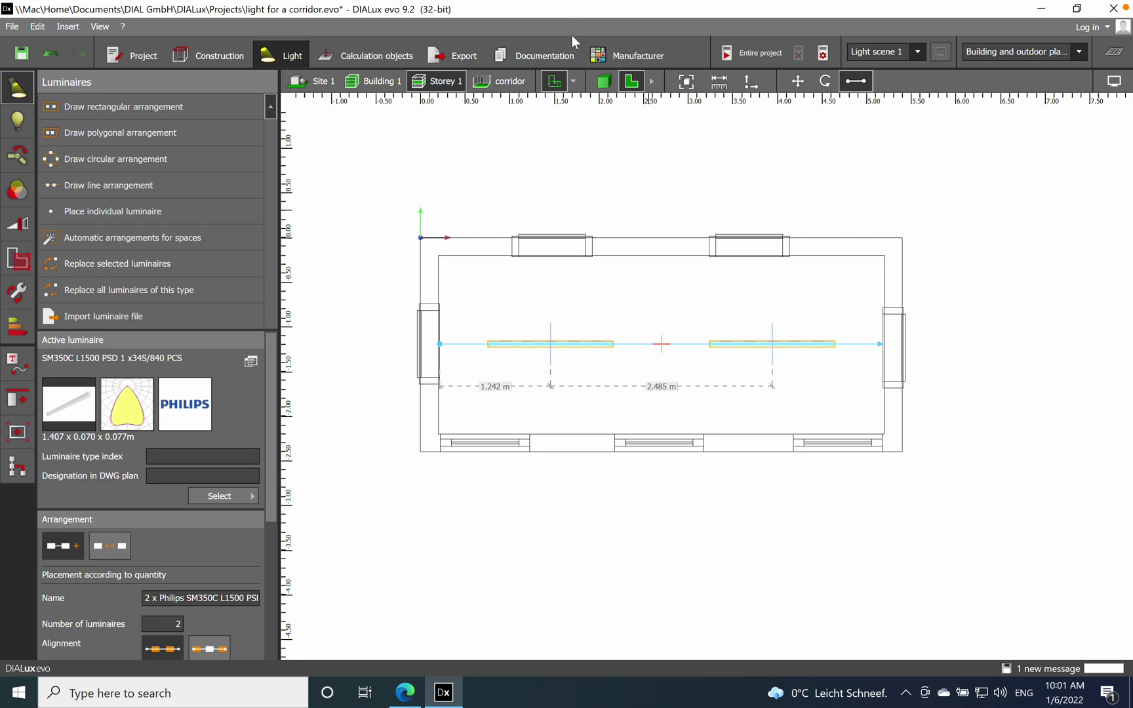
Step: Inspect the two ceiling luminaires in 3D from outside and inside the corridor
{"action": "left_click", "coordinate": [604, 80]}
{"action": "left_click_drag", "start_coordinate": [631, 403], "coordinate": [599, 379]}
{"action": "scroll", "coordinate": [599, 379], "scroll_direction": "down", "scroll_amount": 10}
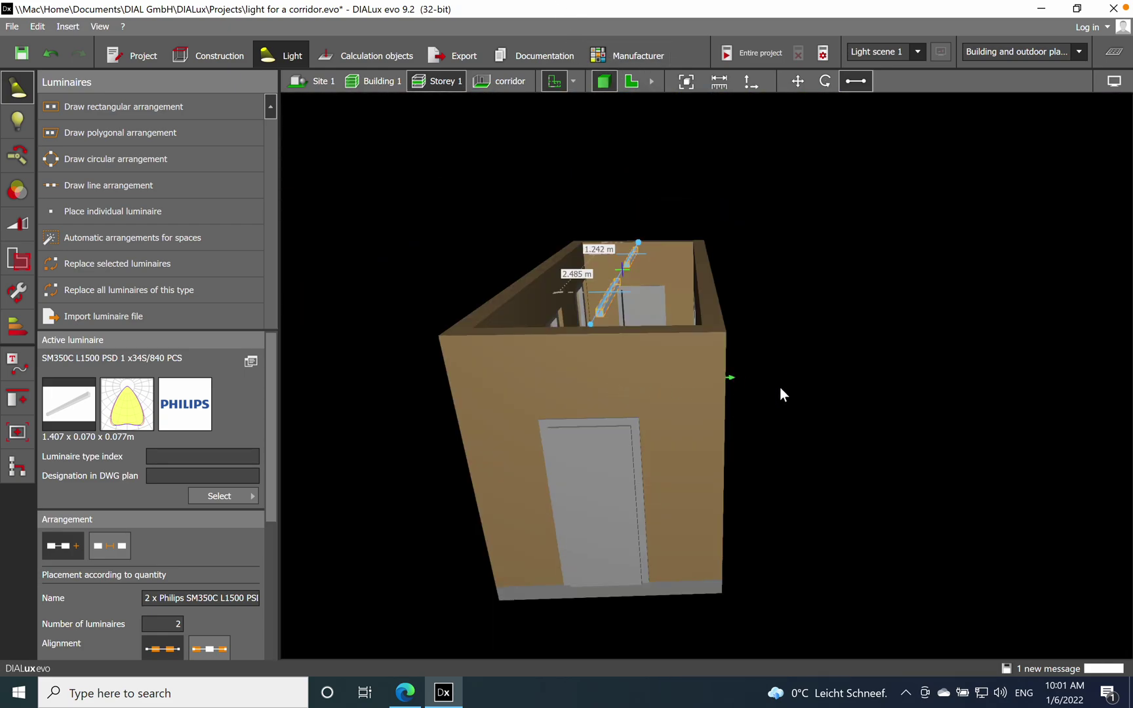
{"action": "left_click", "coordinate": [852, 313]}
{"action": "scroll", "coordinate": [624, 293], "scroll_direction": "up", "scroll_amount": 3}
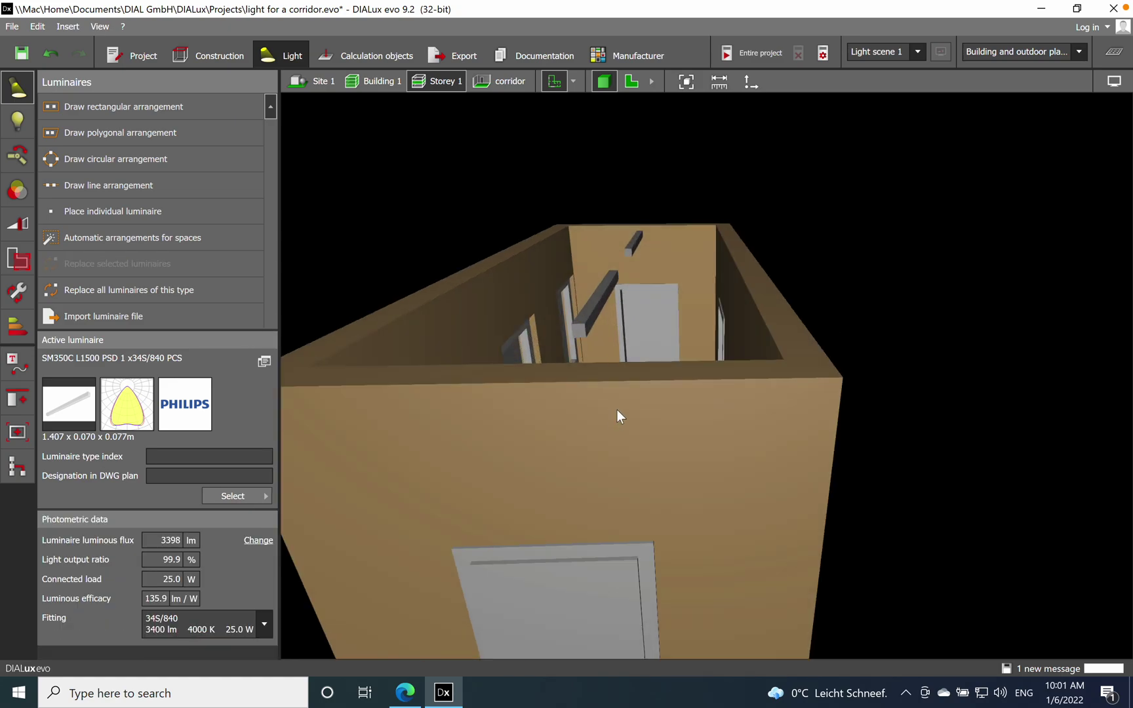
{"action": "scroll", "coordinate": [637, 395], "scroll_direction": "up", "scroll_amount": 10}
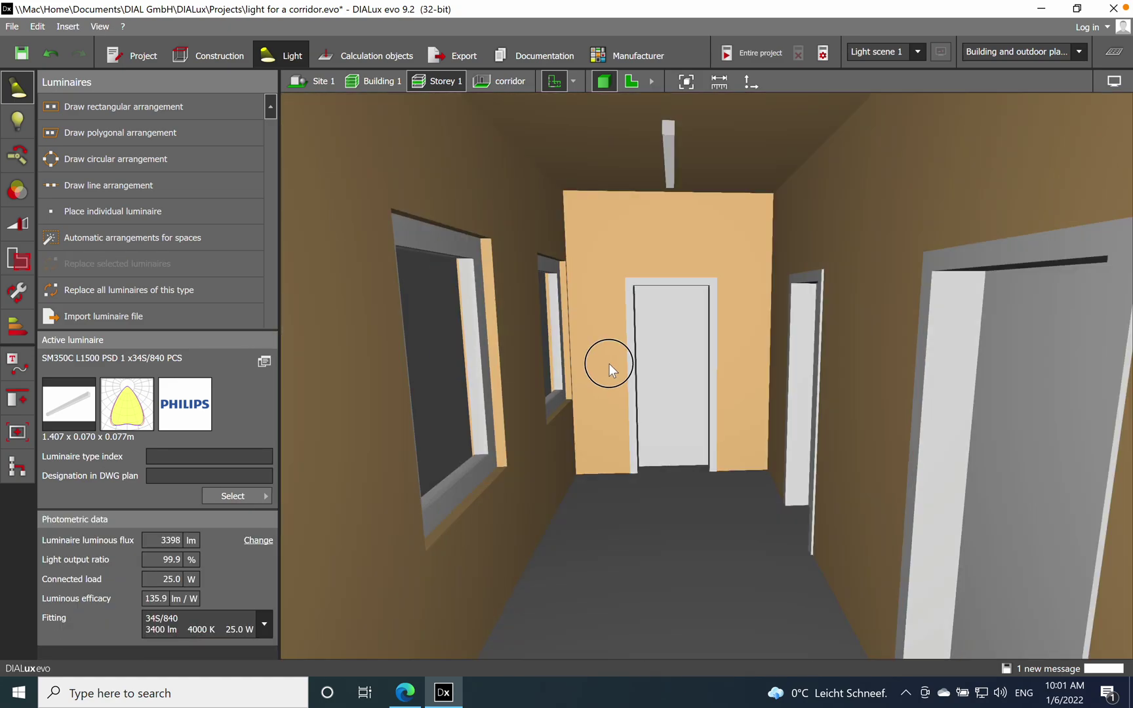
{"action": "right_click_drag", "start_coordinate": [609, 364], "coordinate": [598, 319]}
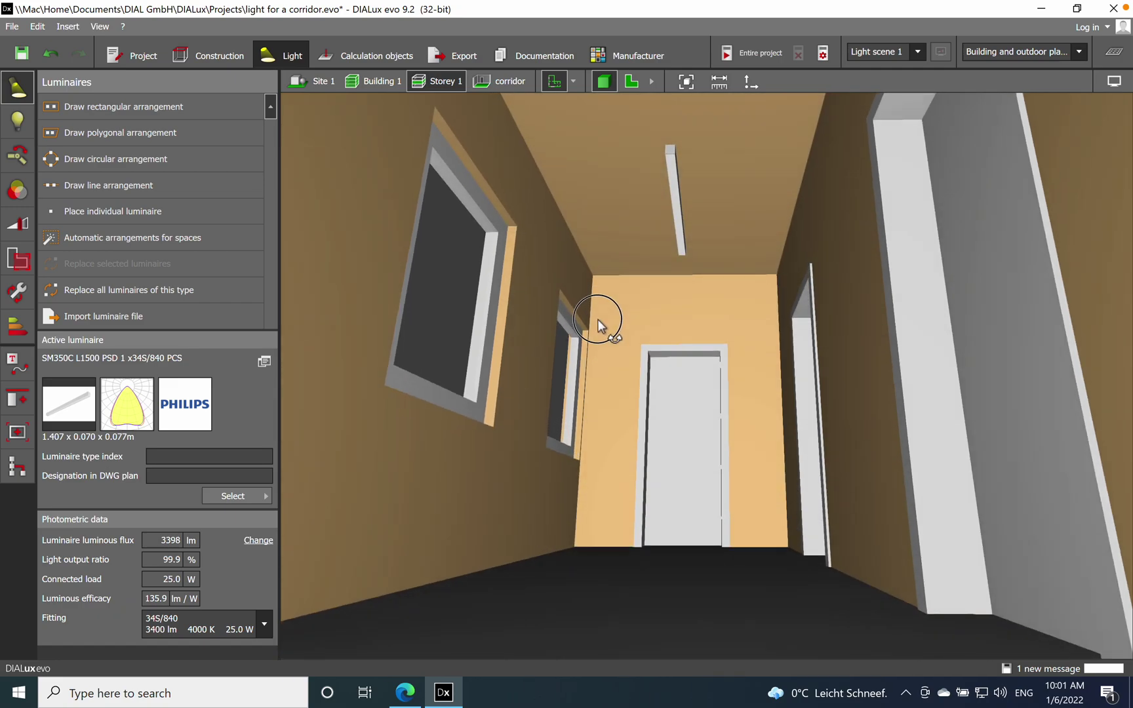
{"action": "scroll", "coordinate": [672, 295], "scroll_direction": "up", "scroll_amount": 6}
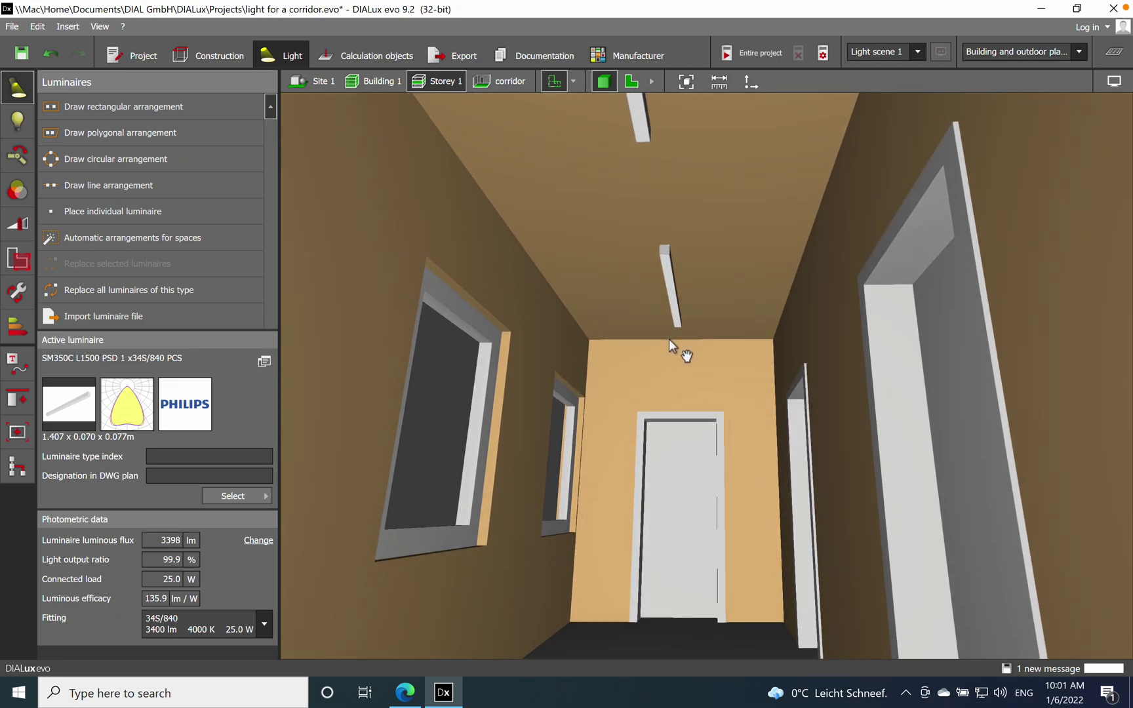
{"action": "scroll", "coordinate": [685, 379], "scroll_direction": "down", "scroll_amount": 8}
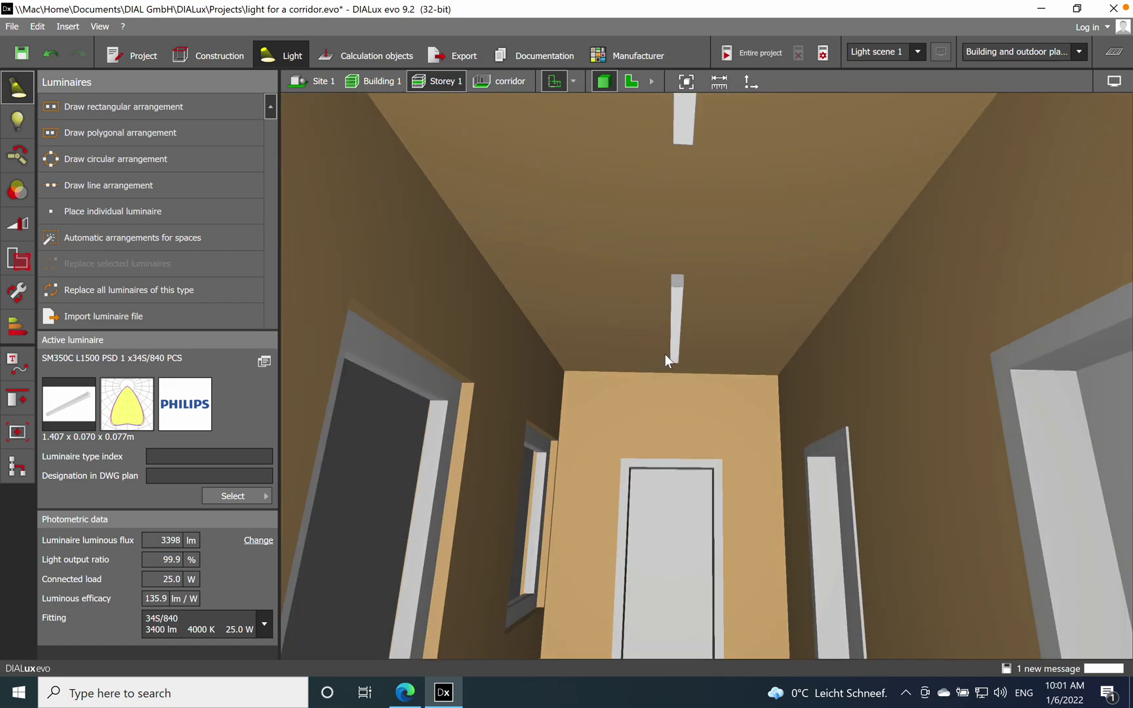
{"action": "right_click_drag", "start_coordinate": [665, 354], "coordinate": [699, 382]}
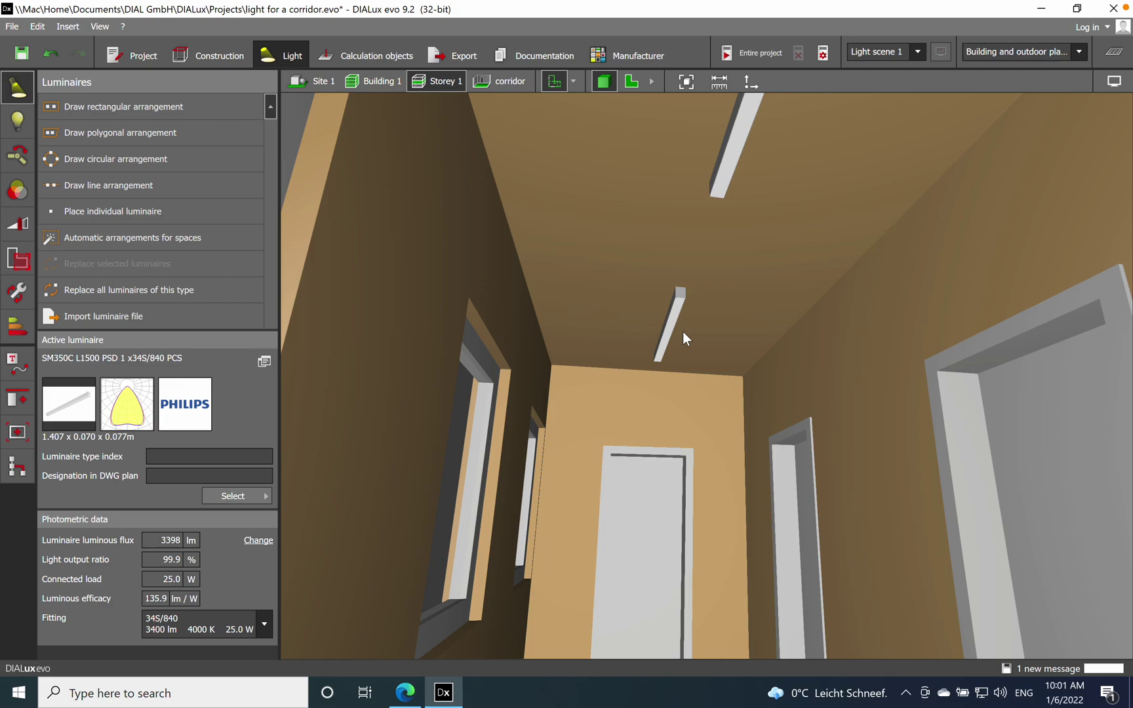
Step: View the two ceiling luminaires from inside the corridor in 3D, and return to the floor plan
{"action": "right_click_drag", "start_coordinate": [683, 331], "coordinate": [624, 352]}
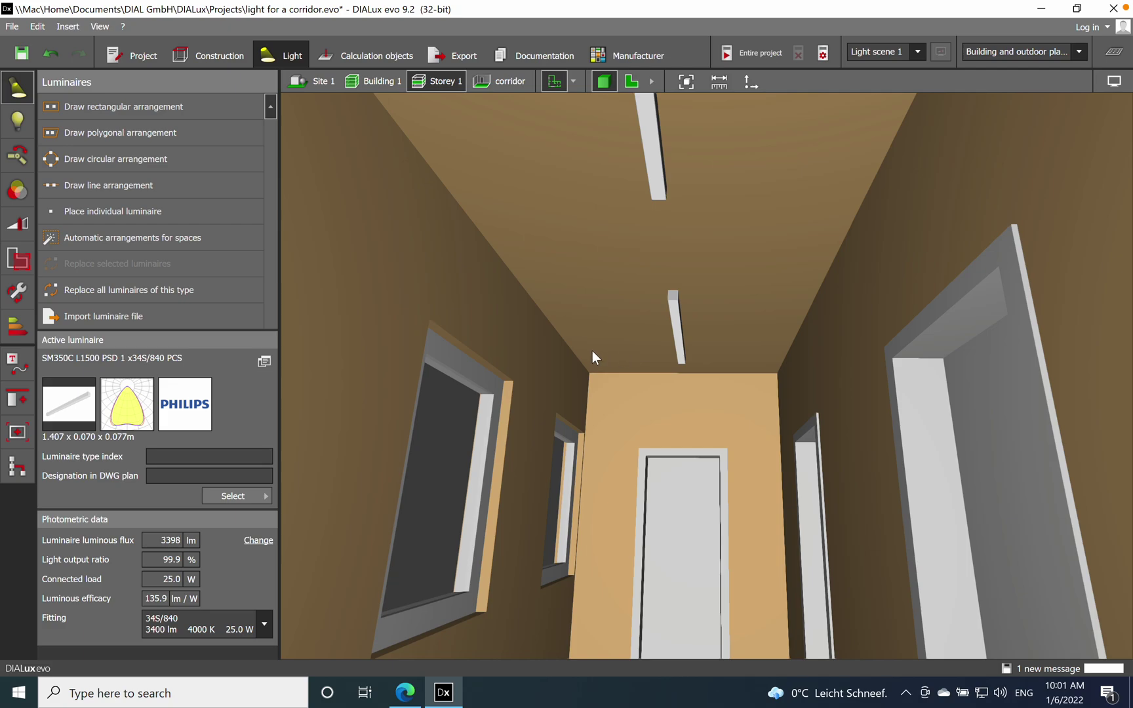
{"action": "mouse_move", "coordinate": [592, 351]}
{"action": "right_mouse_down"}
{"action": "mouse_move", "coordinate": [608, 354]}
{"action": "mouse_move", "coordinate": [602, 373]}
{"action": "right_mouse_up"}
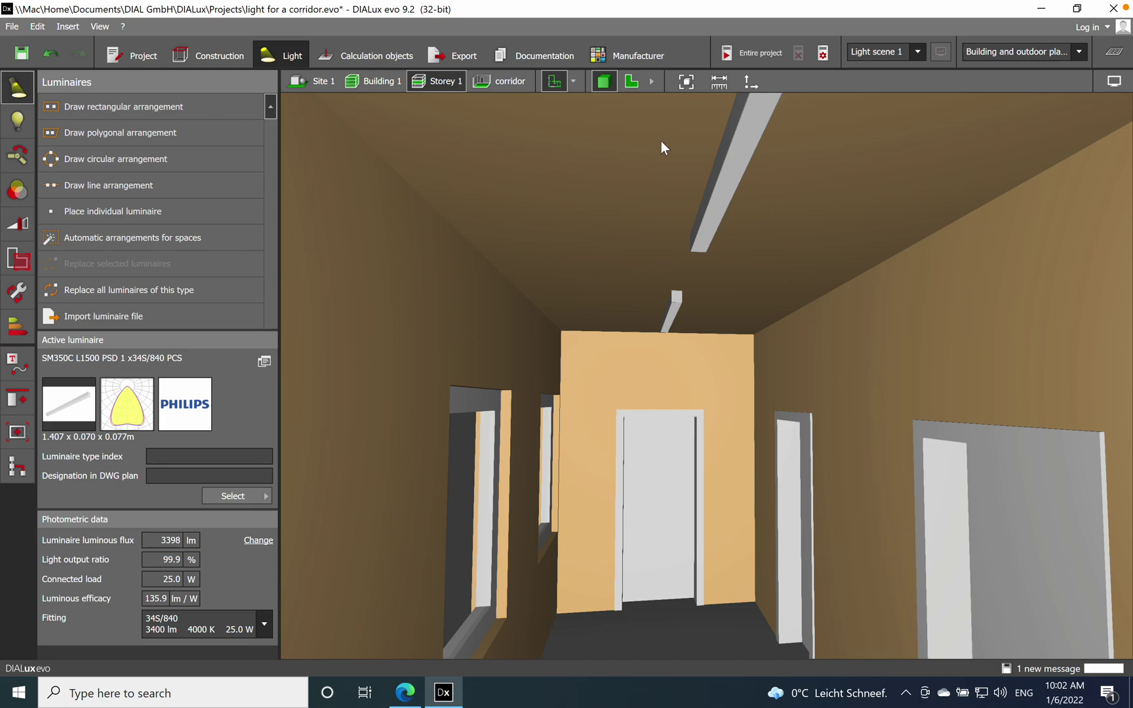
{"action": "left_click", "coordinate": [631, 82]}
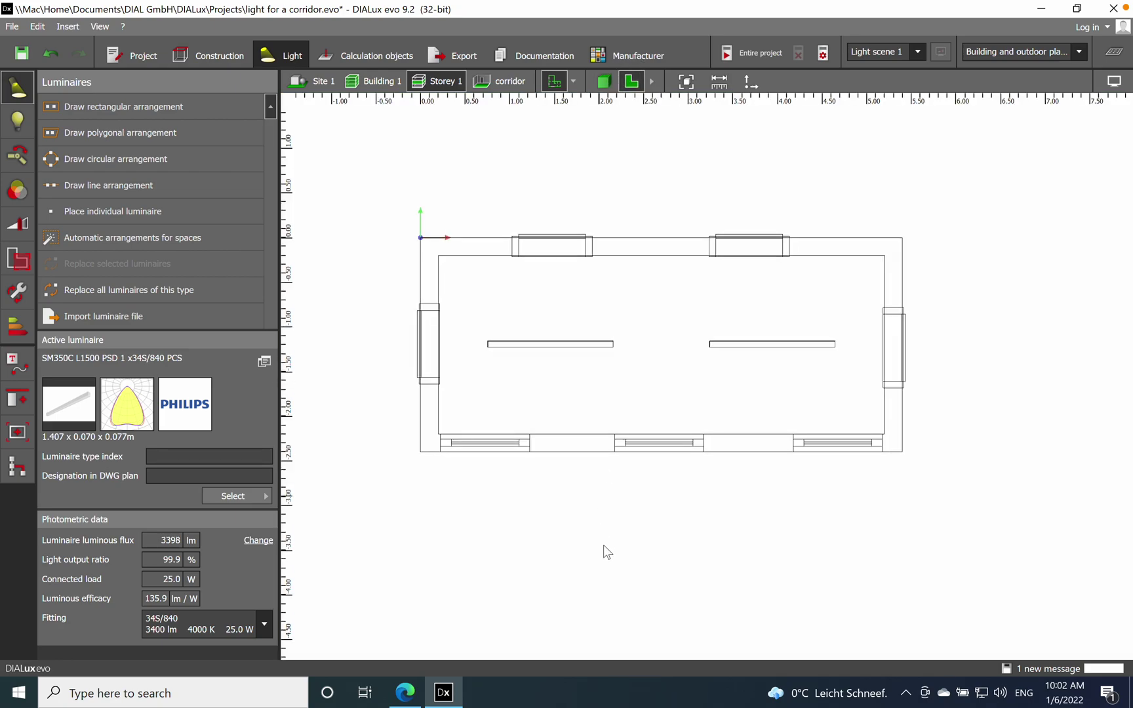
Step: Replace the line arrangement's luminaires with the ZUMTOBEL P-EVO R150L LED3000-840 LDO AL WH, recalculating their installation position
{"action": "left_click", "coordinate": [599, 344]}
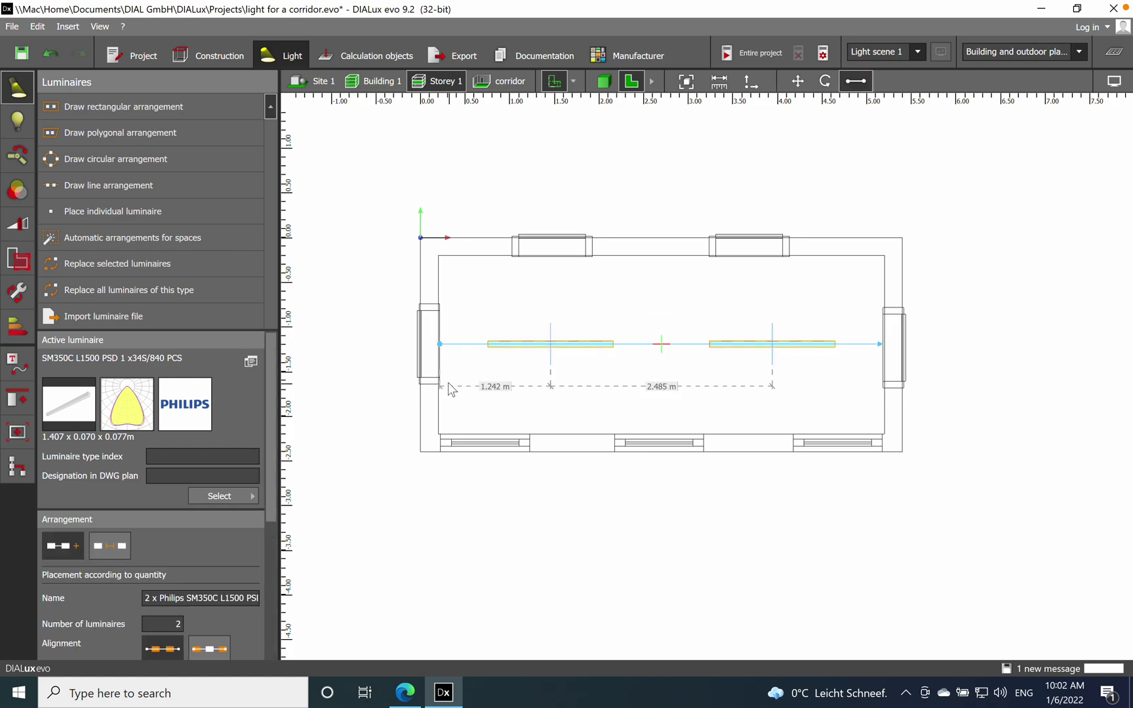
{"action": "left_click", "coordinate": [223, 497]}
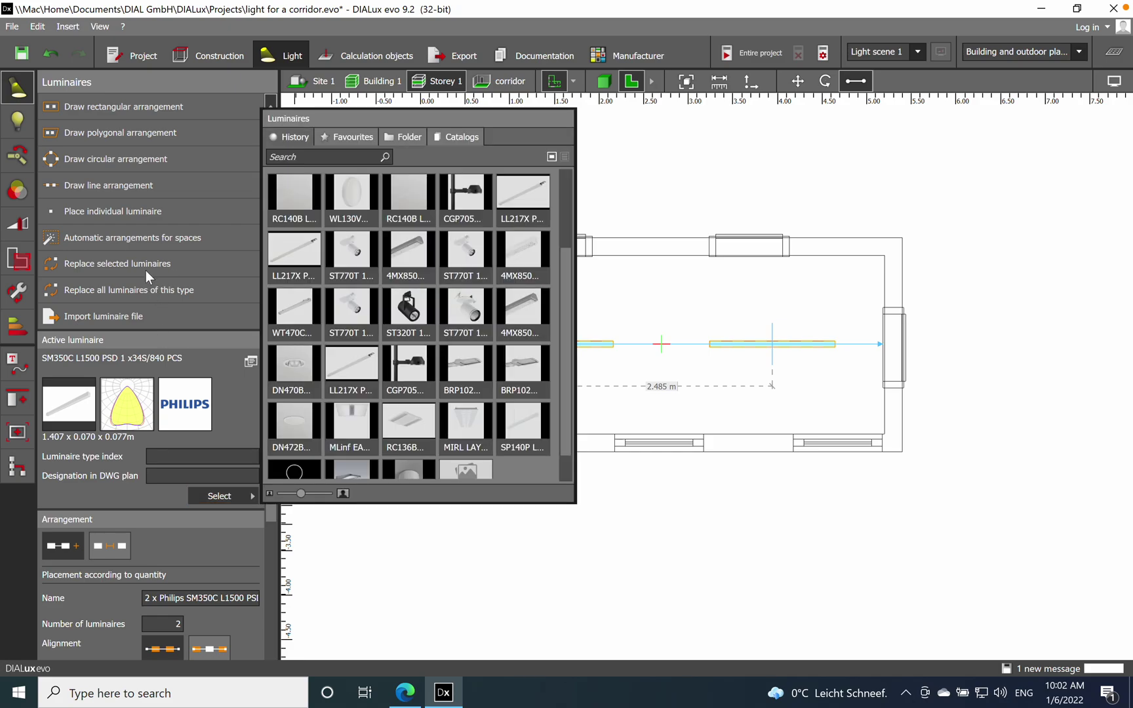
{"action": "left_click", "coordinate": [146, 268]}
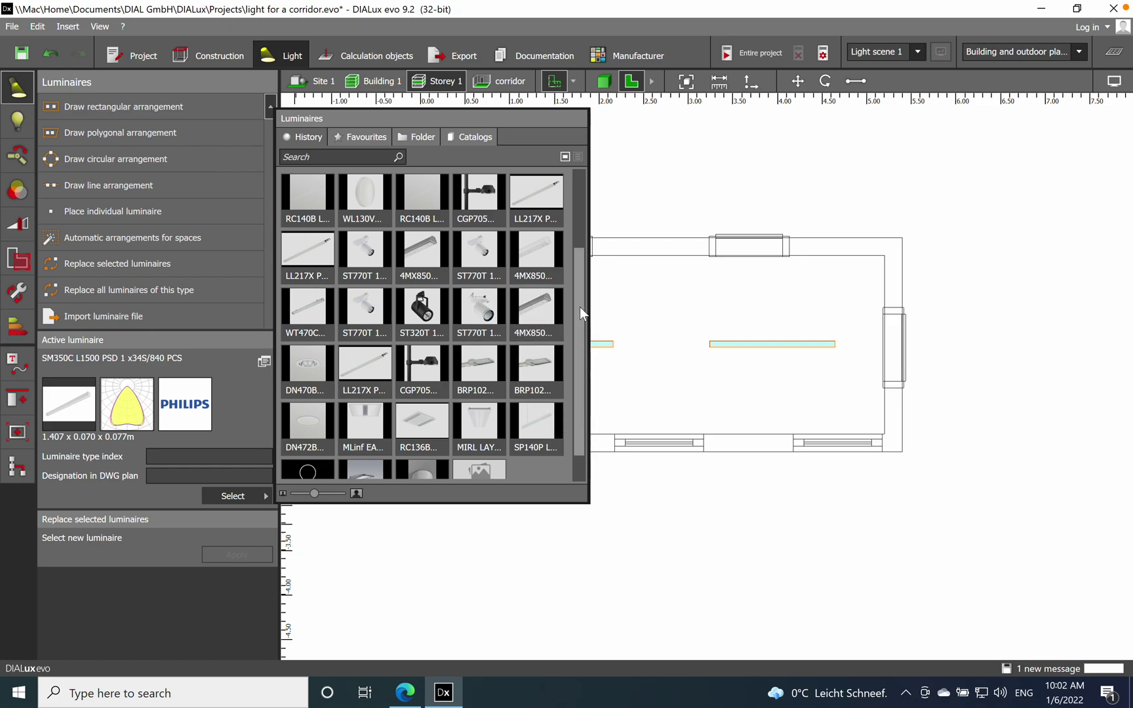
{"action": "left_click_drag", "start_coordinate": [579, 313], "coordinate": [597, 187]}
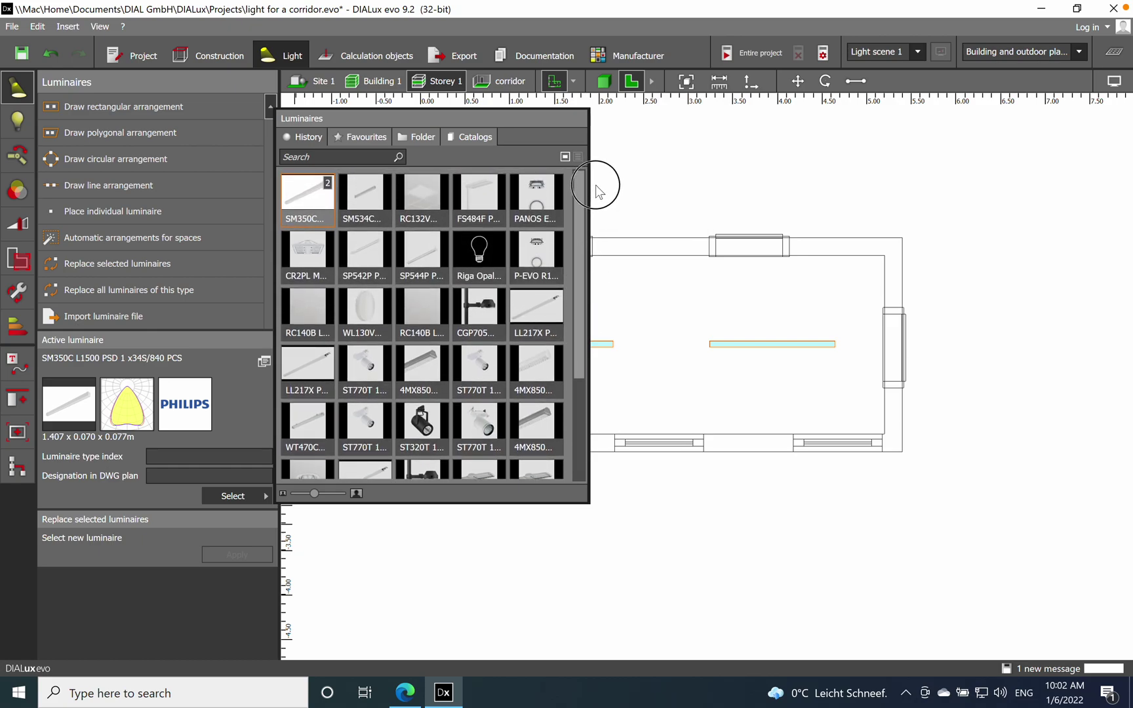
{"action": "left_click", "coordinate": [535, 254]}
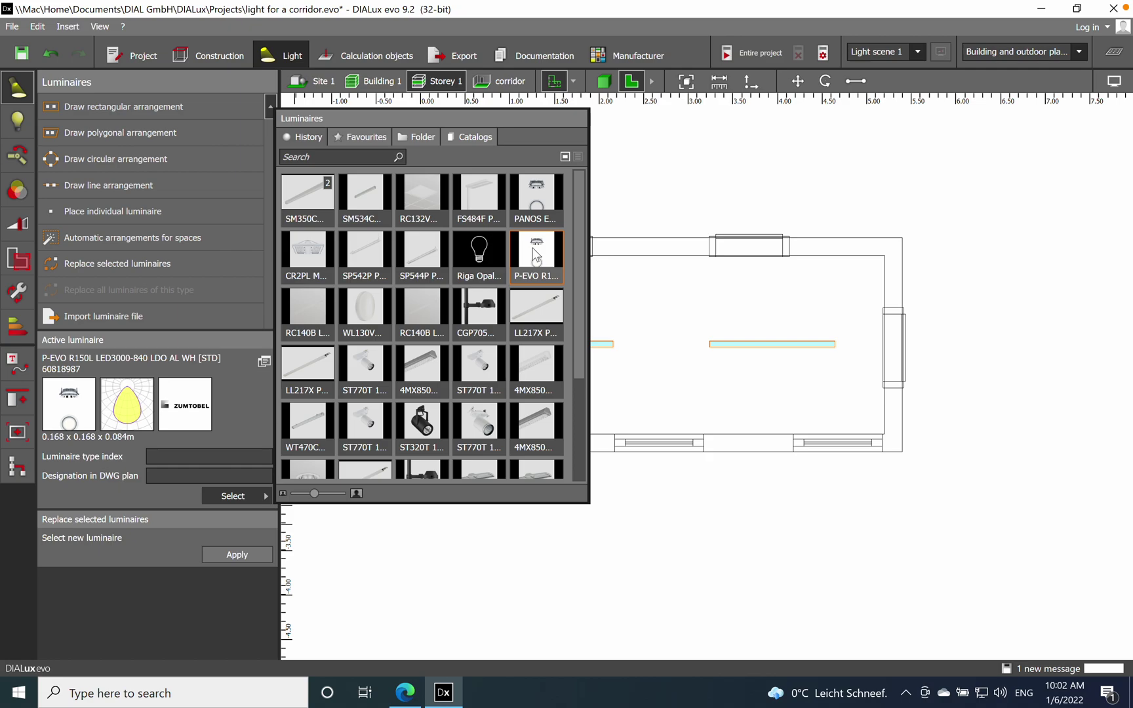
{"action": "left_click", "coordinate": [245, 554]}
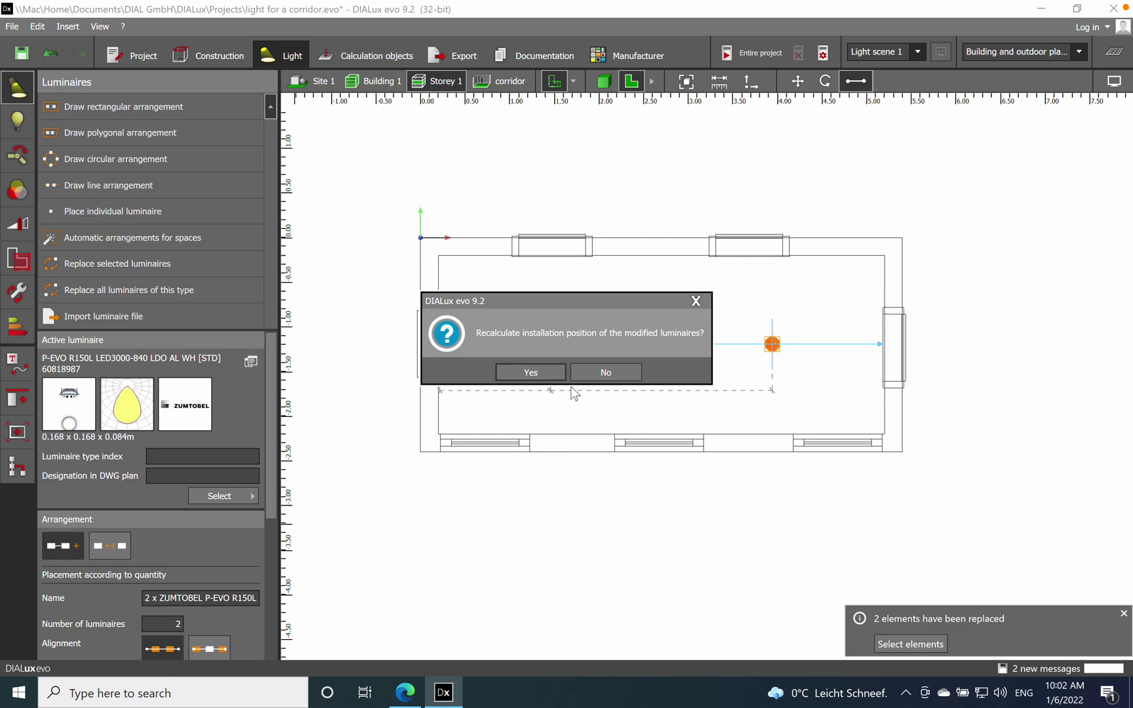
{"action": "left_click", "coordinate": [541, 373]}
Step: Set the number of luminaires in the corridor's line arrangement to 3
{"action": "left_click", "coordinate": [180, 626]}
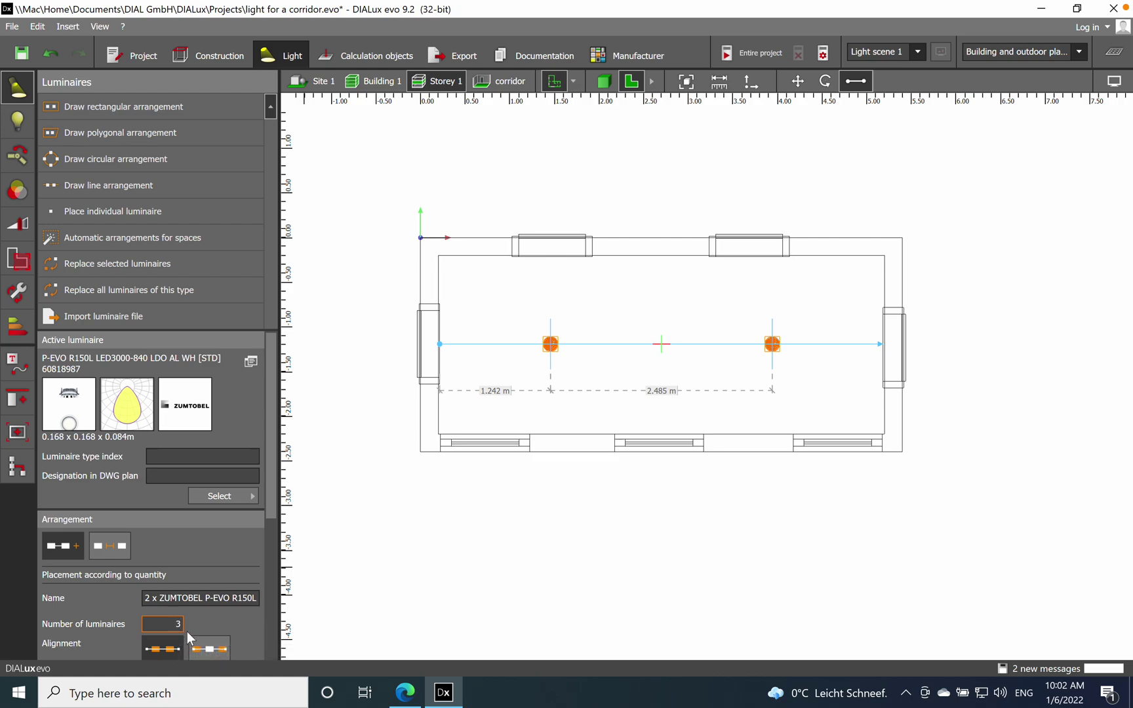
{"action": "type", "text": "3"}
{"action": "key", "text": "Return"}
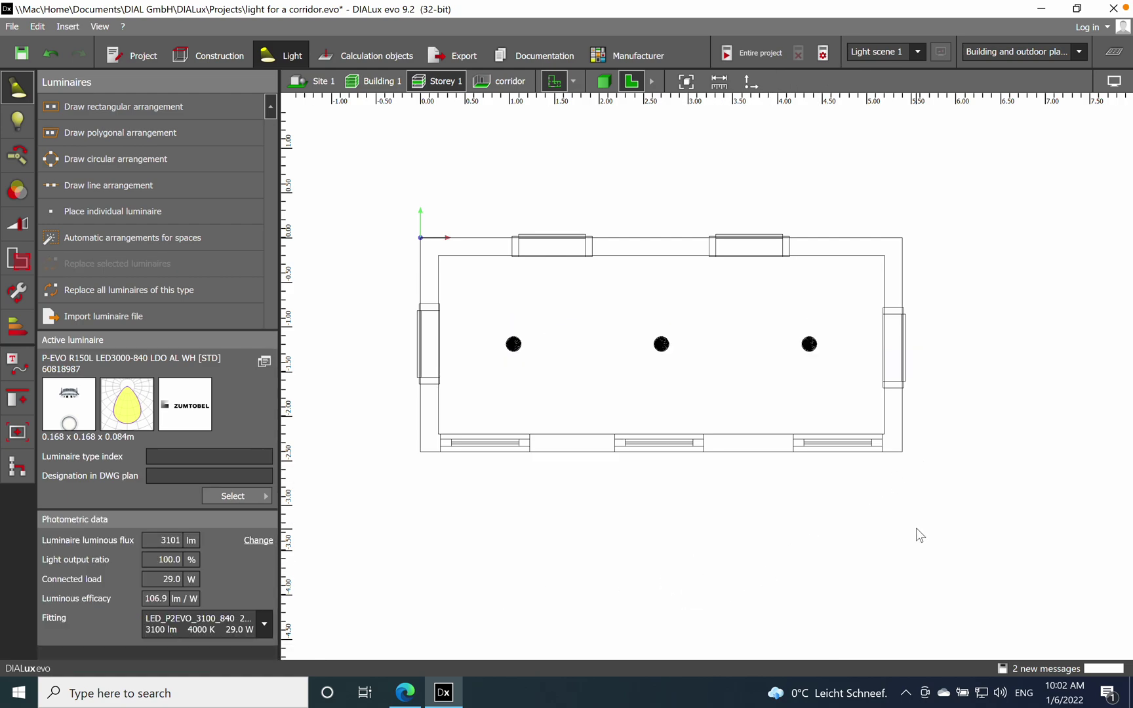
Step: Calculate the lighting of the entire project and view the illuminated corridor in 3D from above and inside
{"action": "left_click", "coordinate": [604, 81]}
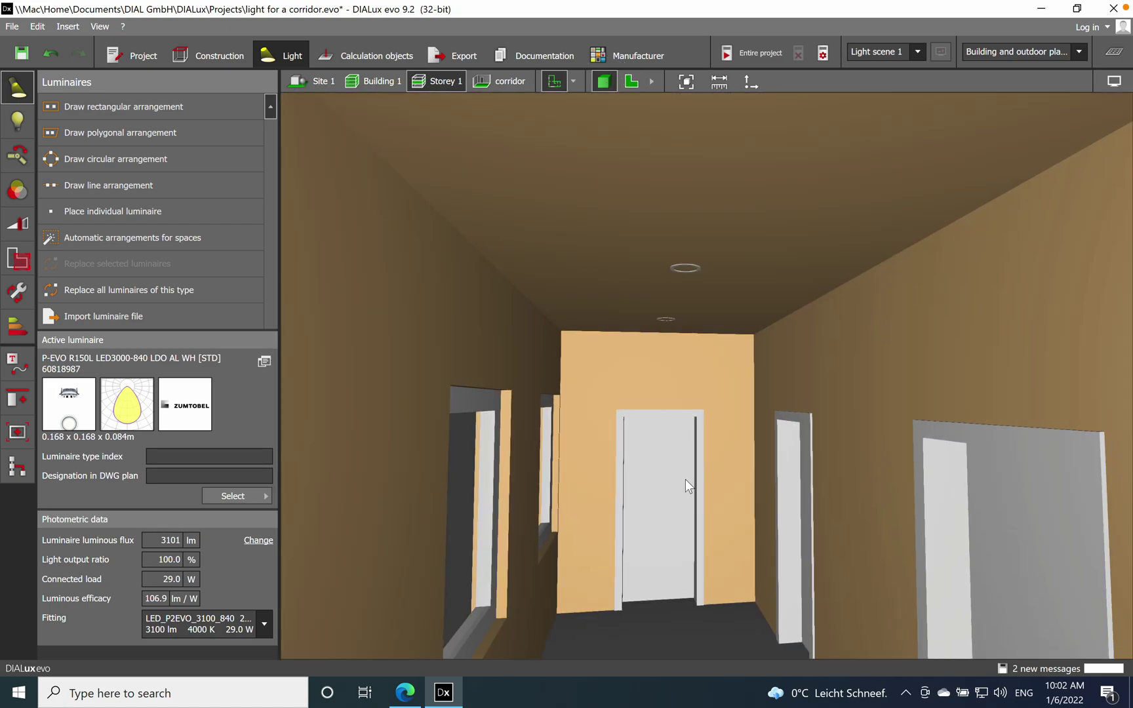
{"action": "mouse_move", "coordinate": [685, 478]}
{"action": "left_mouse_down"}
{"action": "mouse_move", "coordinate": [723, 479]}
{"action": "mouse_move", "coordinate": [720, 523]}
{"action": "mouse_move", "coordinate": [670, 472]}
{"action": "left_mouse_up"}
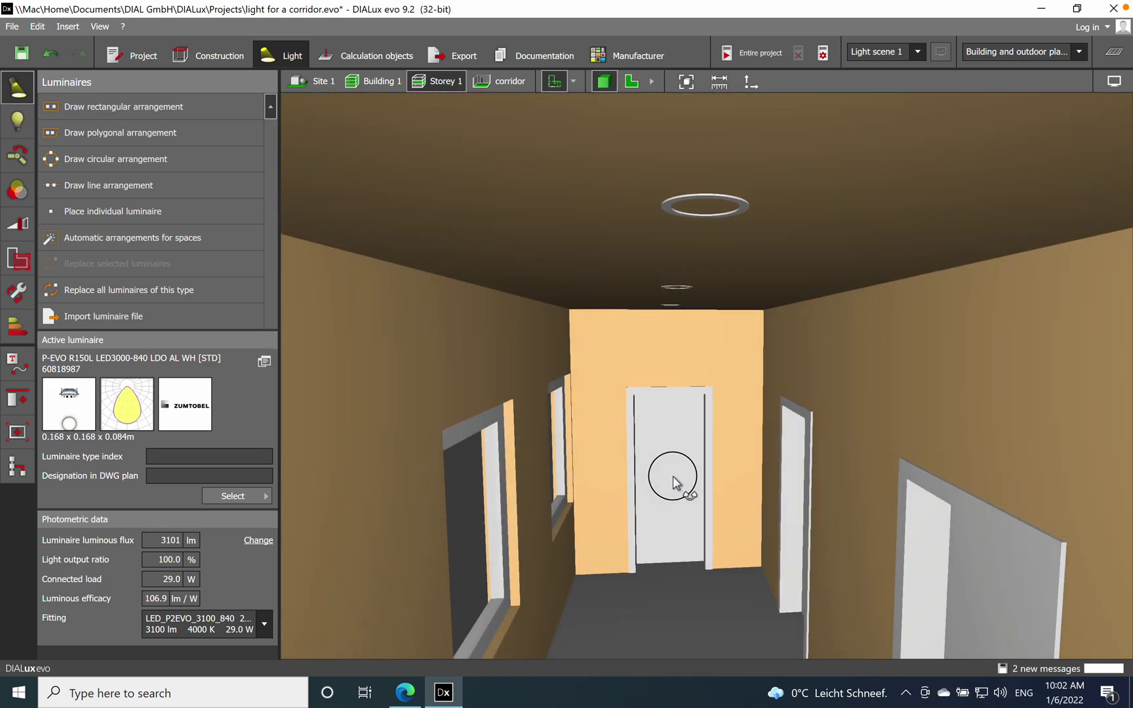
{"action": "left_click", "coordinate": [758, 53]}
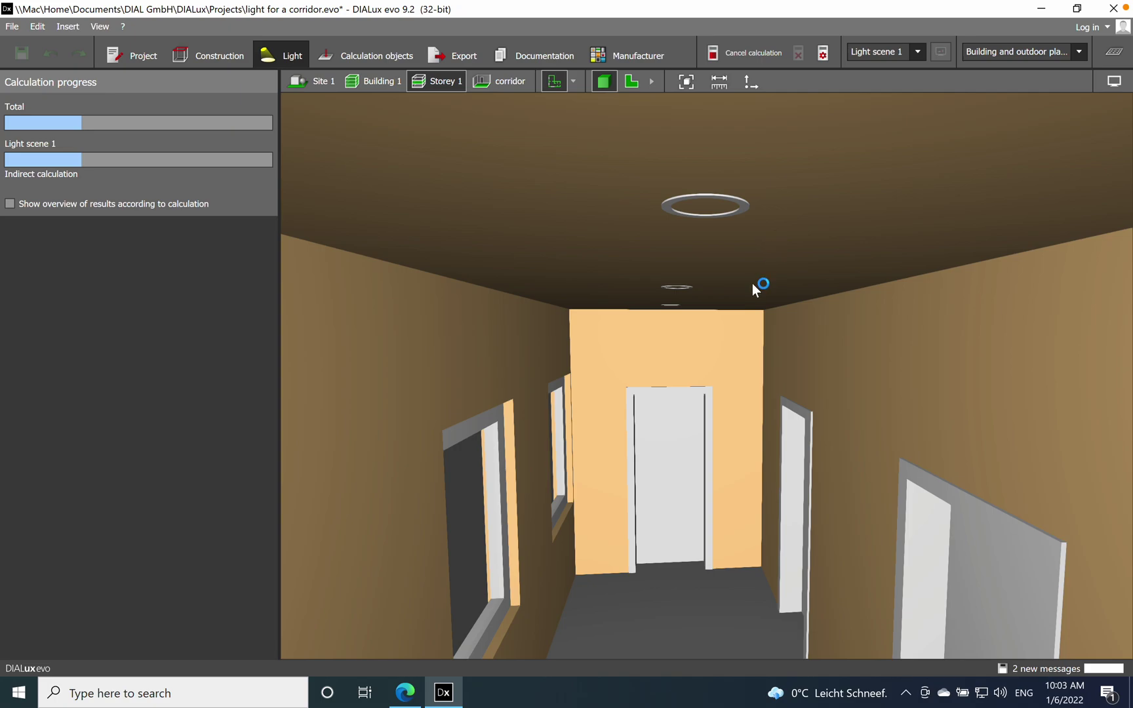
{"action": "left_click_drag", "start_coordinate": [753, 283], "coordinate": [720, 475]}
{"action": "left_click_drag", "start_coordinate": [761, 362], "coordinate": [766, 300]}
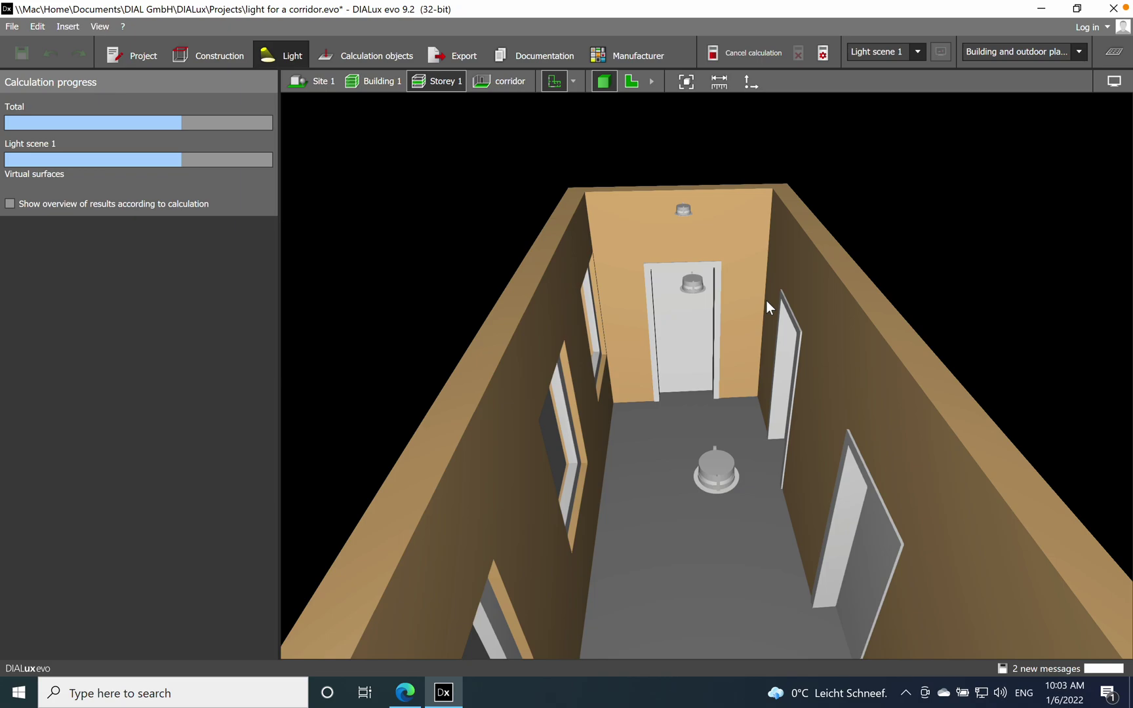
{"action": "left_click_drag", "start_coordinate": [765, 300], "coordinate": [777, 508]}
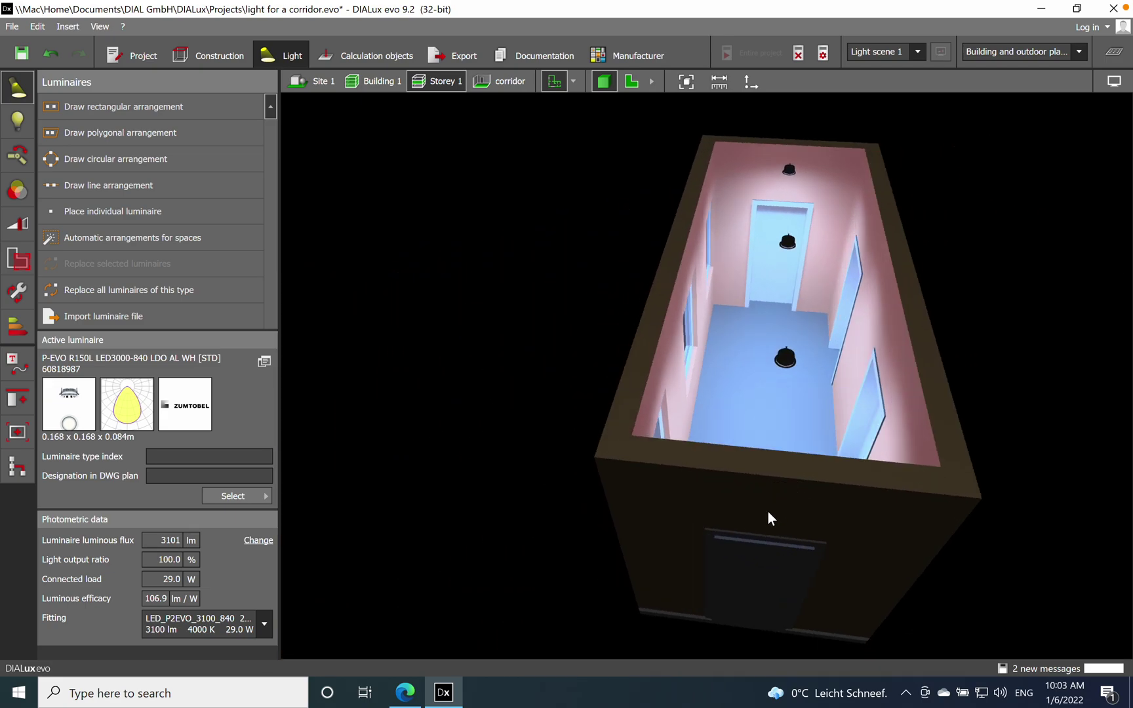
{"action": "scroll", "coordinate": [767, 512], "scroll_direction": "up", "scroll_amount": 3}
{"action": "scroll", "coordinate": [800, 397], "scroll_direction": "up", "scroll_amount": 3}
{"action": "left_click_drag", "start_coordinate": [798, 399], "coordinate": [779, 344]}
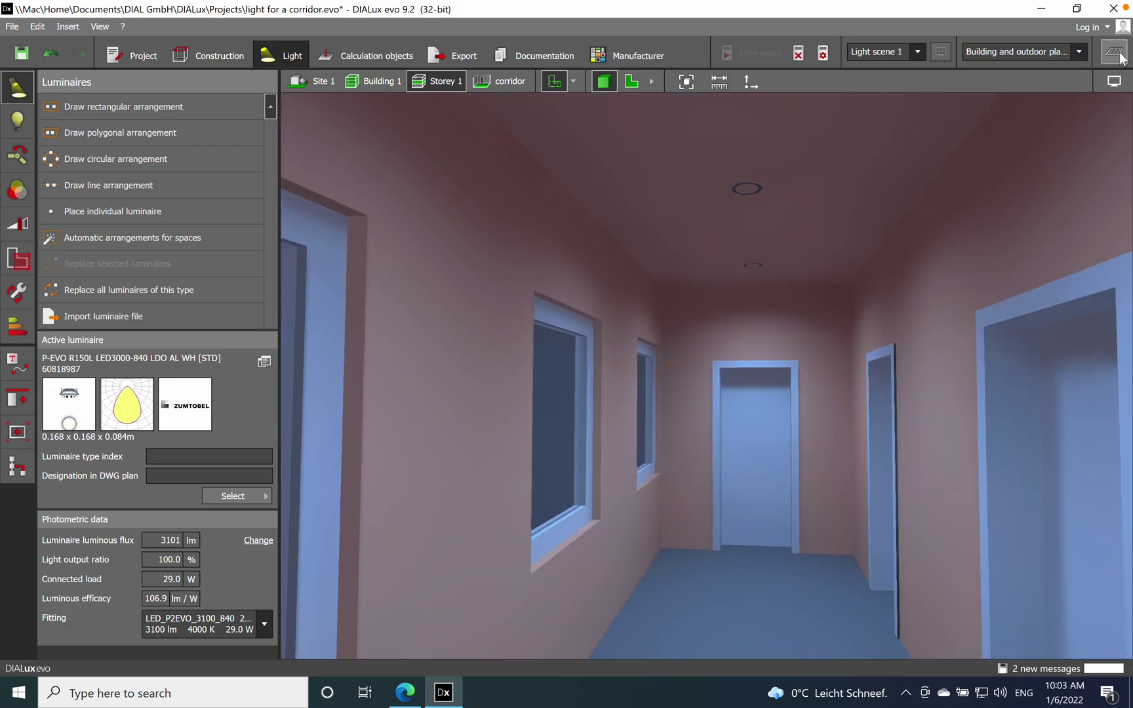
Step: Examine the corridor workplane's perpendicular illuminance in the results overview, then close the overview
{"action": "left_click", "coordinate": [1113, 83]}
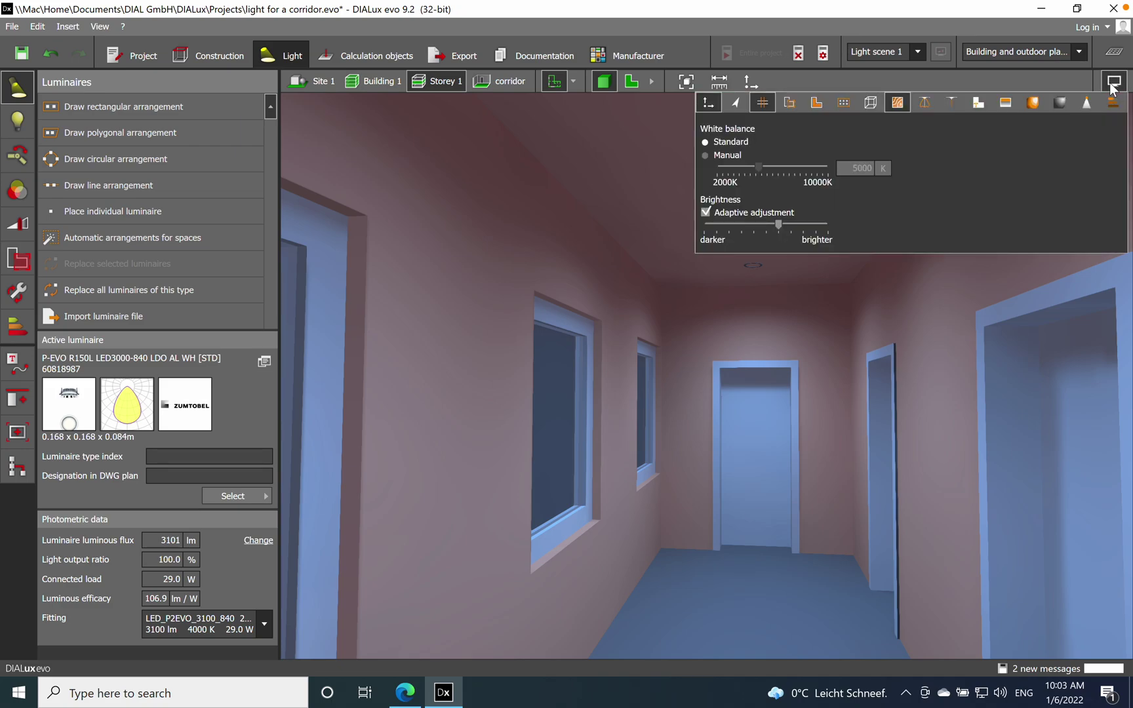
{"action": "left_click", "coordinate": [1114, 52]}
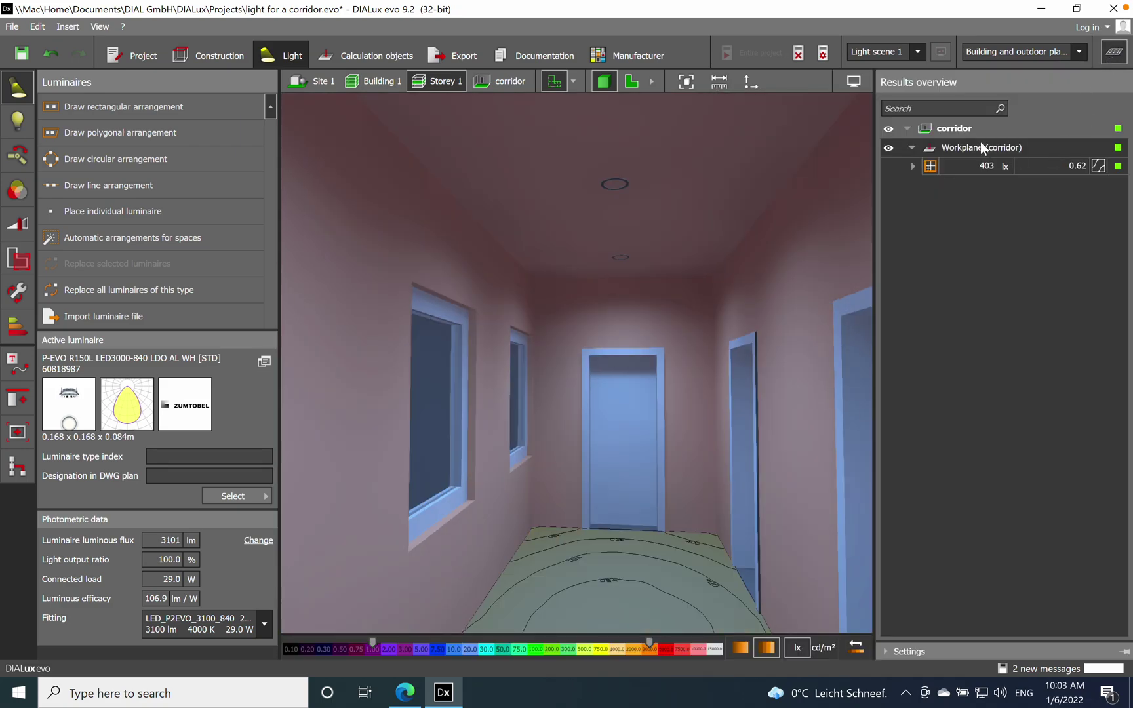
{"action": "left_click", "coordinate": [914, 166]}
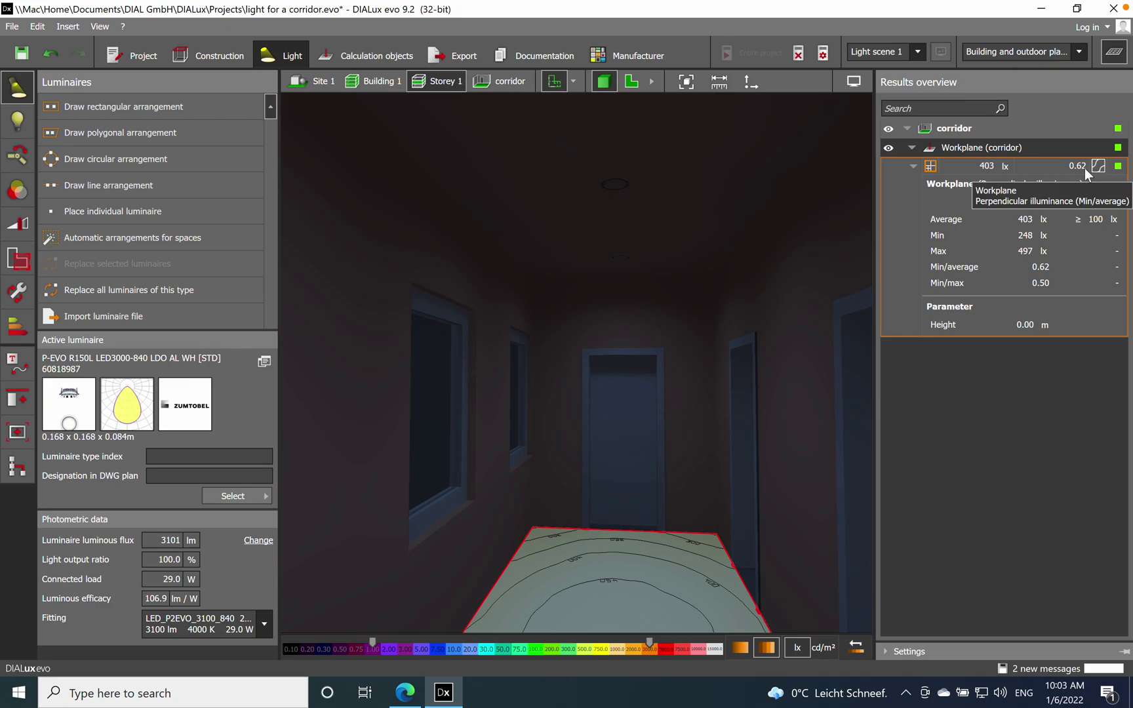
{"action": "double_click", "coordinate": [921, 159]}
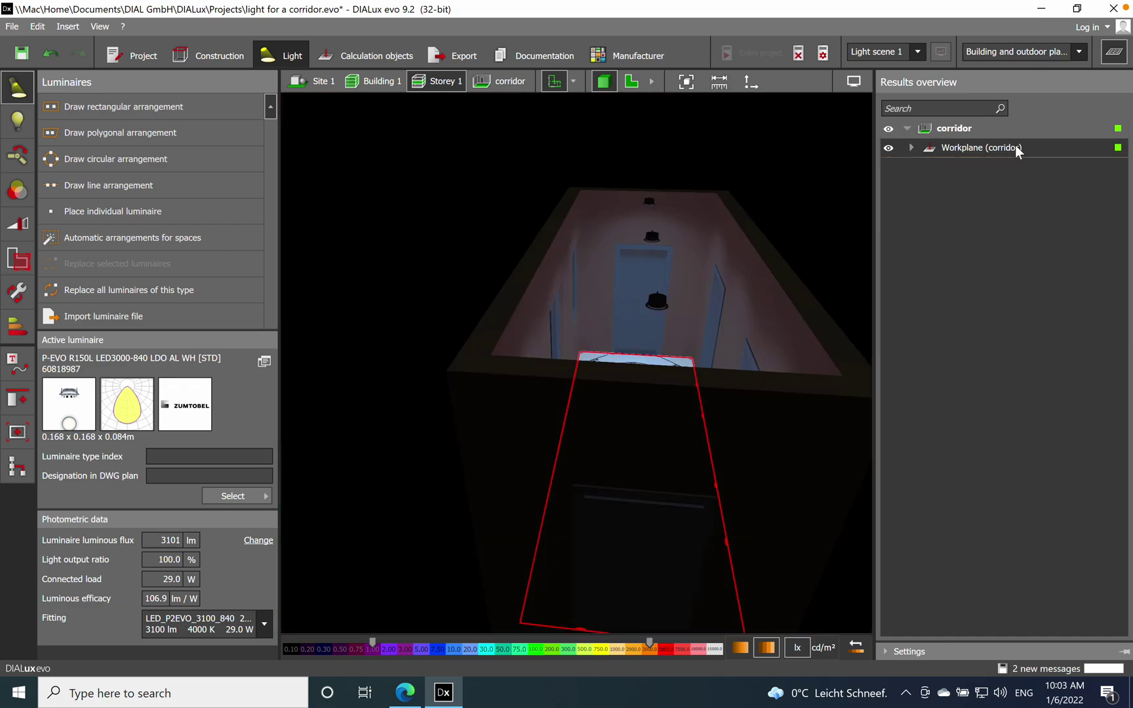
{"action": "left_click", "coordinate": [1114, 51]}
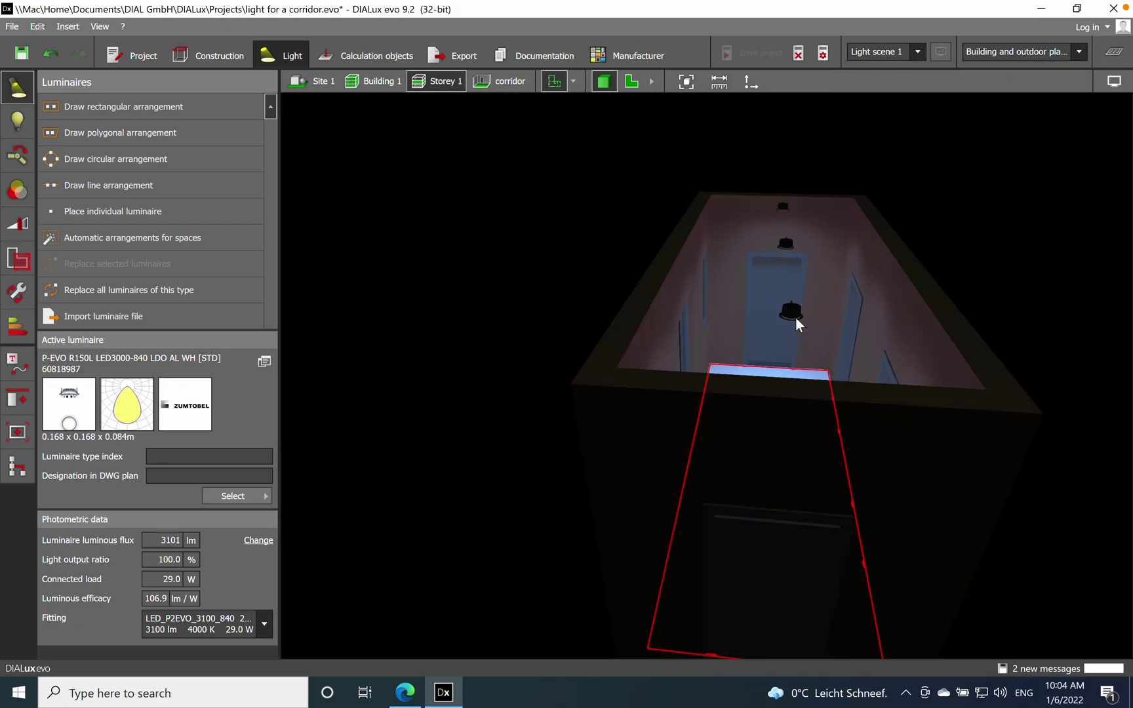
Step: Reduce the corridor's line arrangement to 2 luminaires, accepting that the calculation results become invalid
{"action": "left_click", "coordinate": [796, 320]}
{"action": "middle_click_drag", "start_coordinate": [500, 460], "coordinate": [788, 479]}
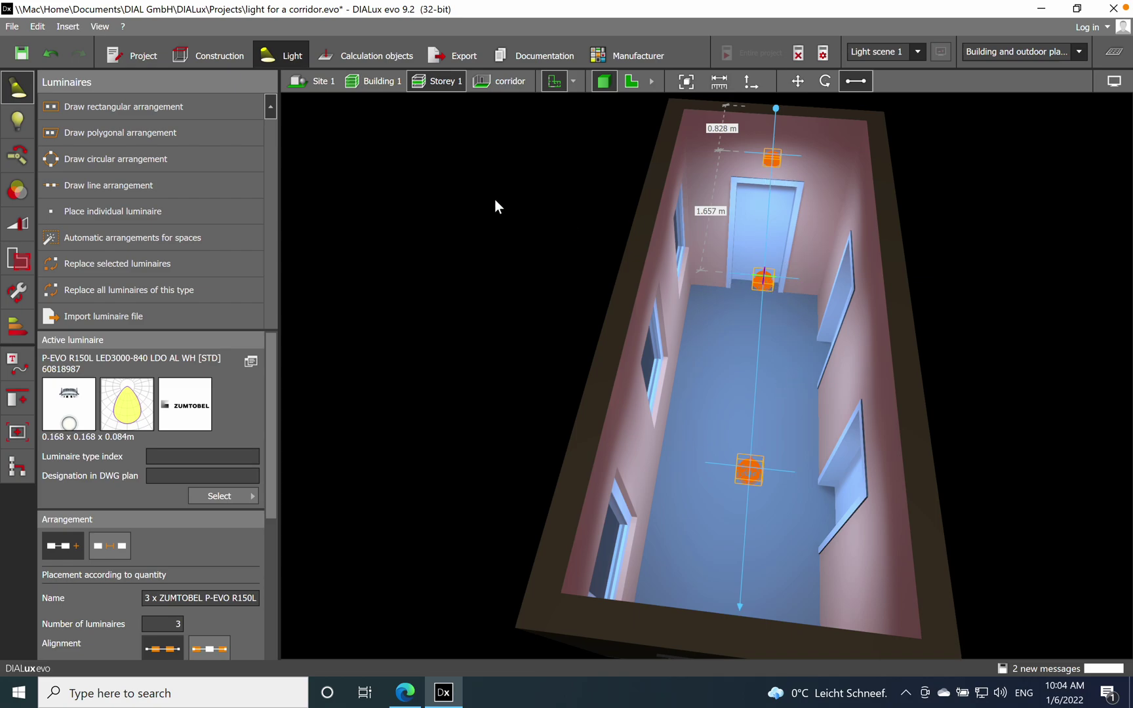
{"action": "left_click", "coordinate": [181, 626]}
{"action": "type", "text": "2"}
{"action": "key", "text": "Return"}
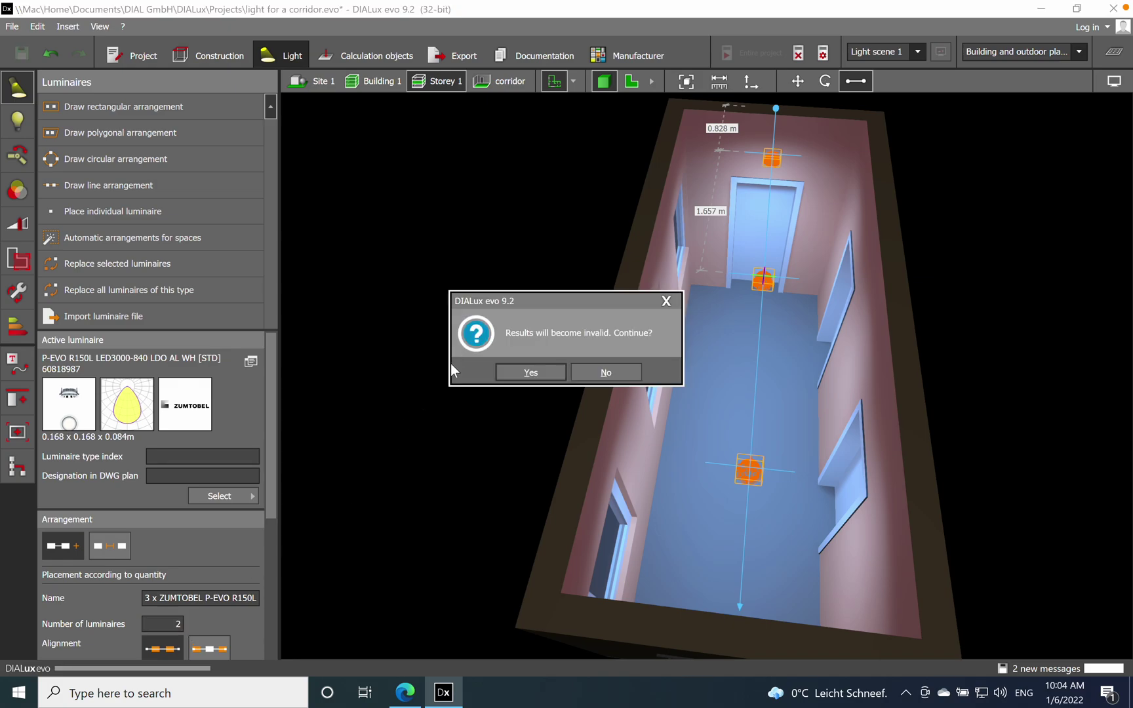
{"action": "left_click", "coordinate": [513, 372]}
{"action": "middle_click_drag", "start_coordinate": [514, 371], "coordinate": [537, 309]}
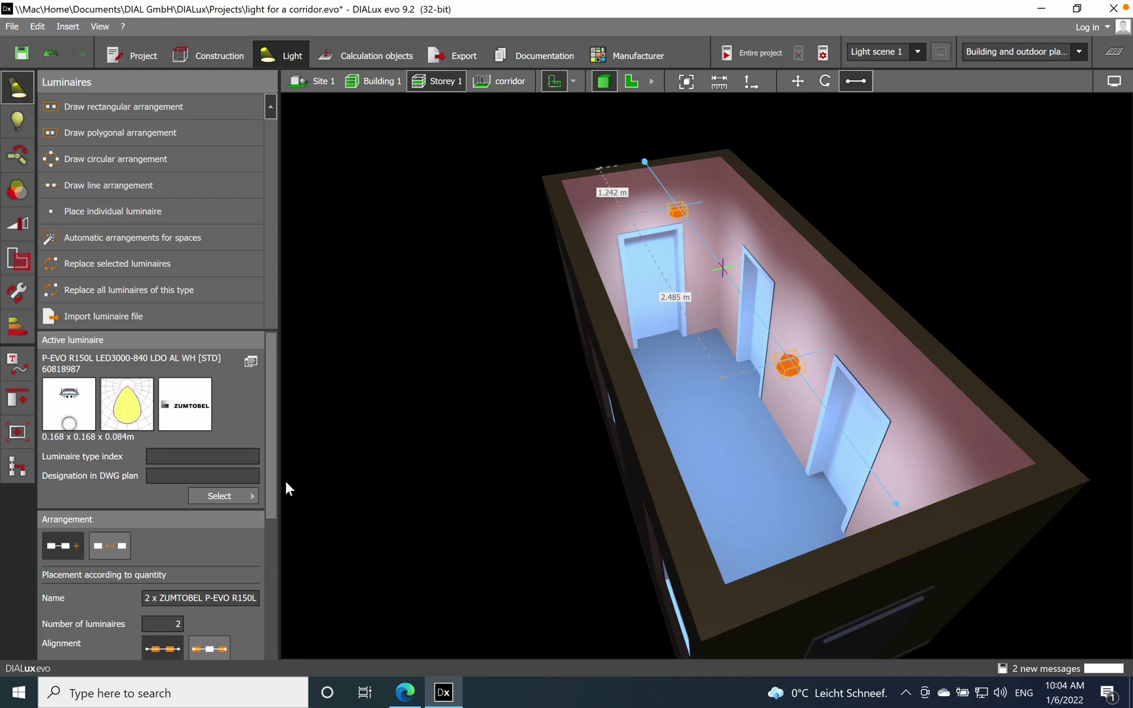
Step: Try to change the luminous flux of the luminaires' LED lamp to 1500 lm
{"action": "left_click_drag", "start_coordinate": [270, 489], "coordinate": [260, 631]}
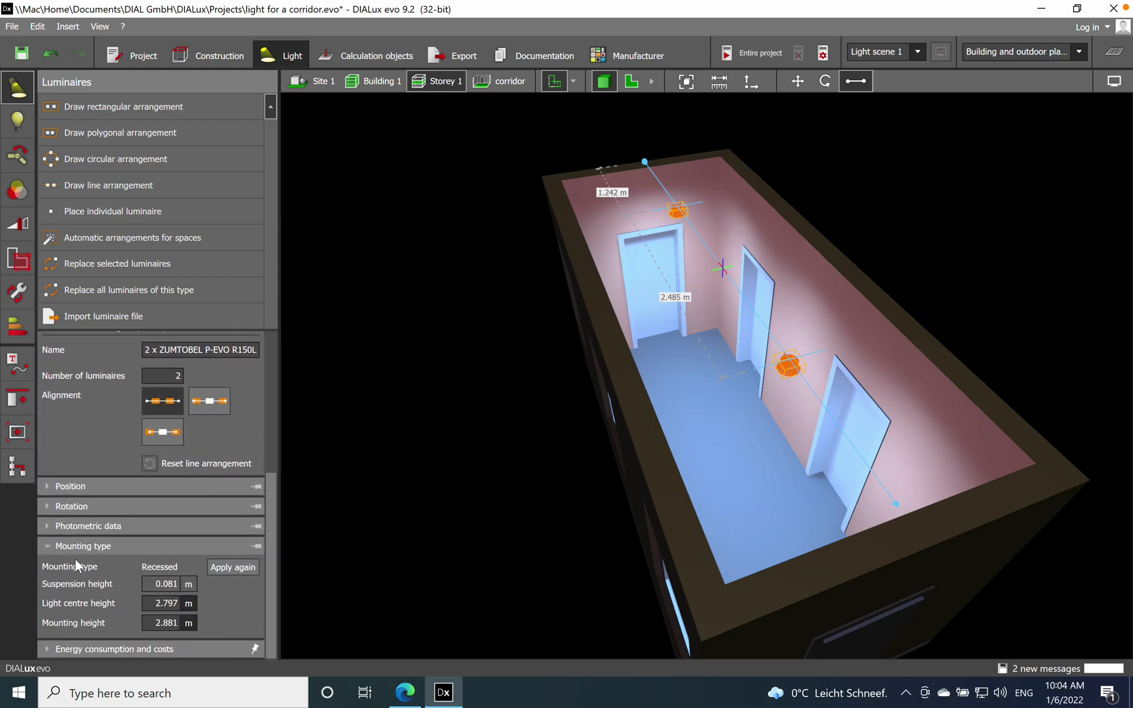
{"action": "left_click", "coordinate": [47, 527]}
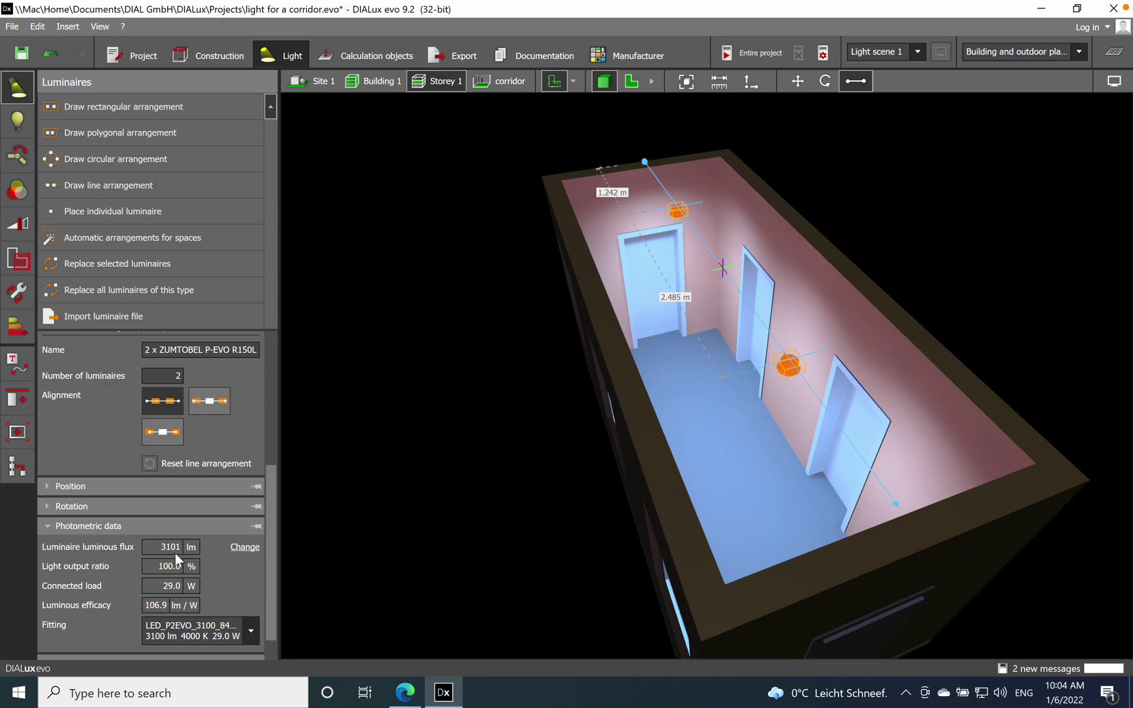
{"action": "left_click", "coordinate": [244, 548]}
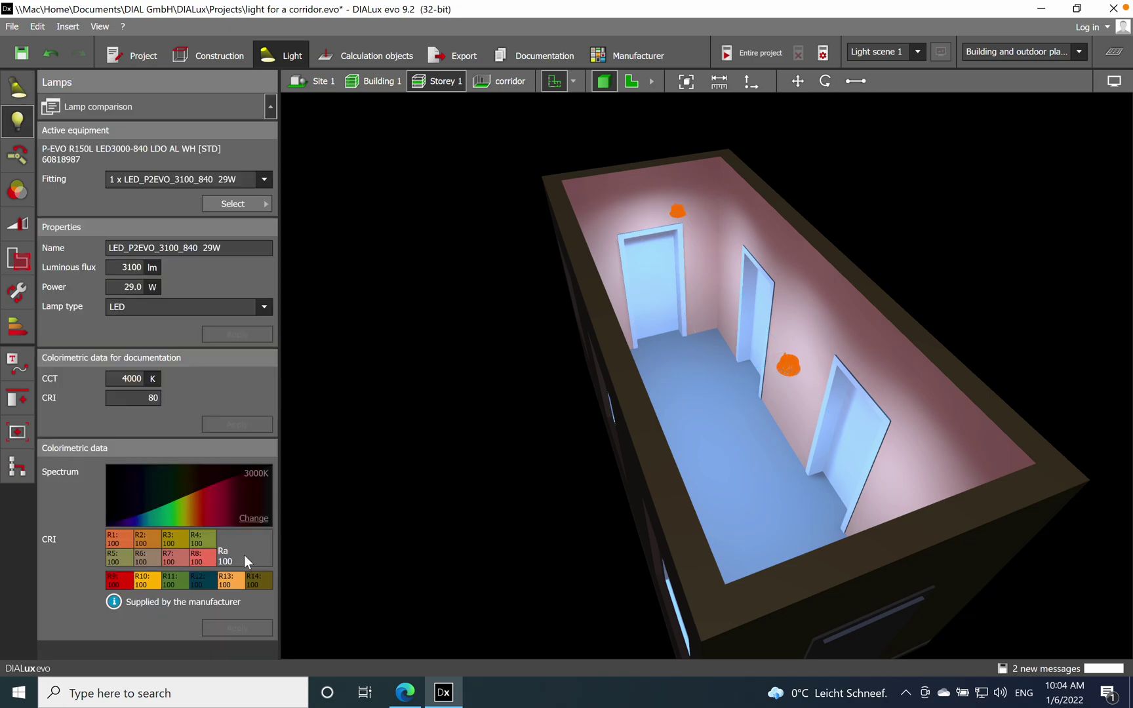
{"action": "left_click", "coordinate": [131, 269]}
{"action": "type", "text": "1500"}
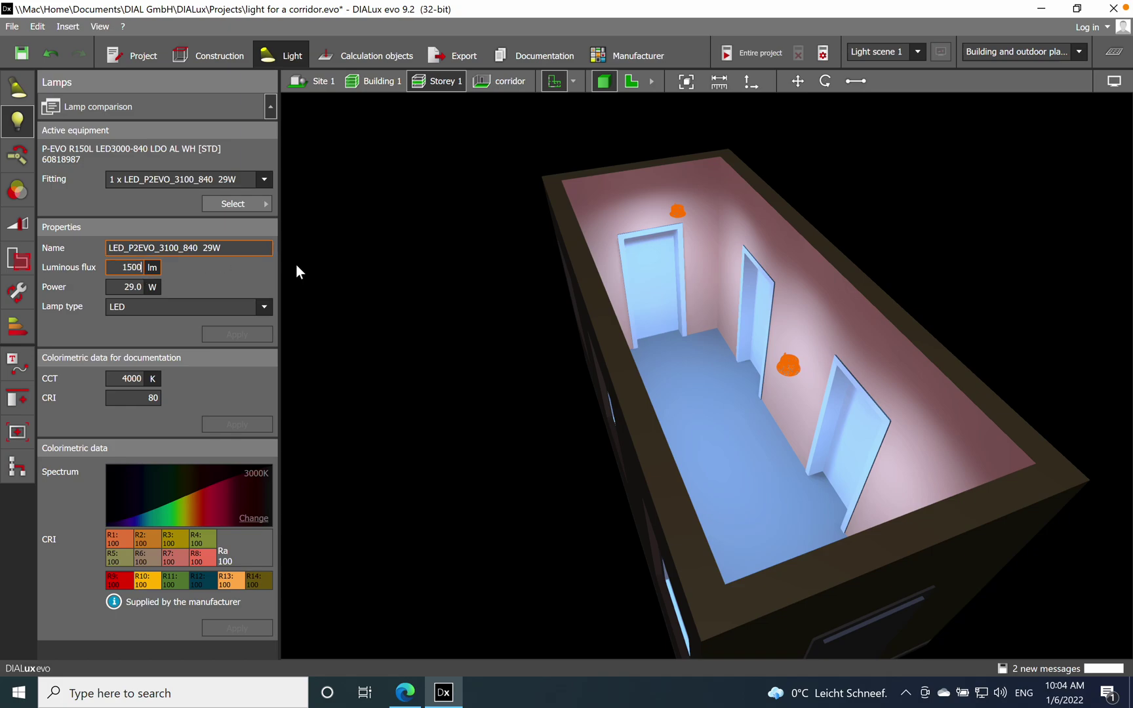
{"action": "left_click", "coordinate": [404, 289]}
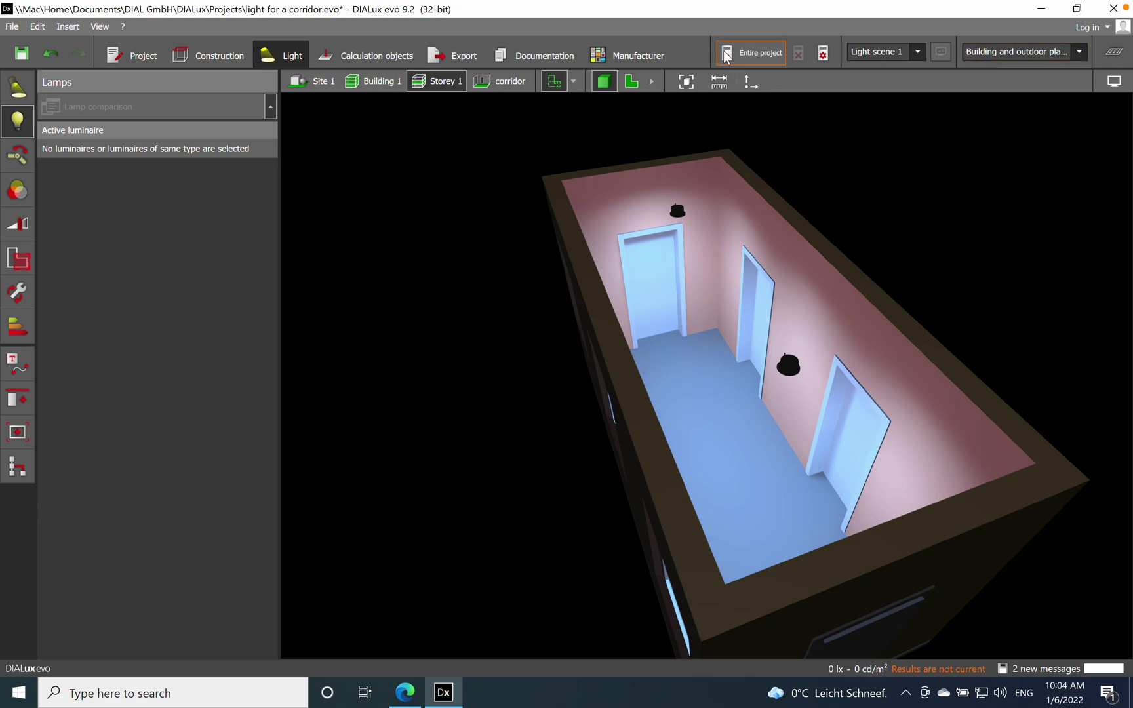
Step: Recalculate the entire project, then review the workplane's illuminance results and the lit corridor in 3D
{"action": "left_click", "coordinate": [752, 53]}
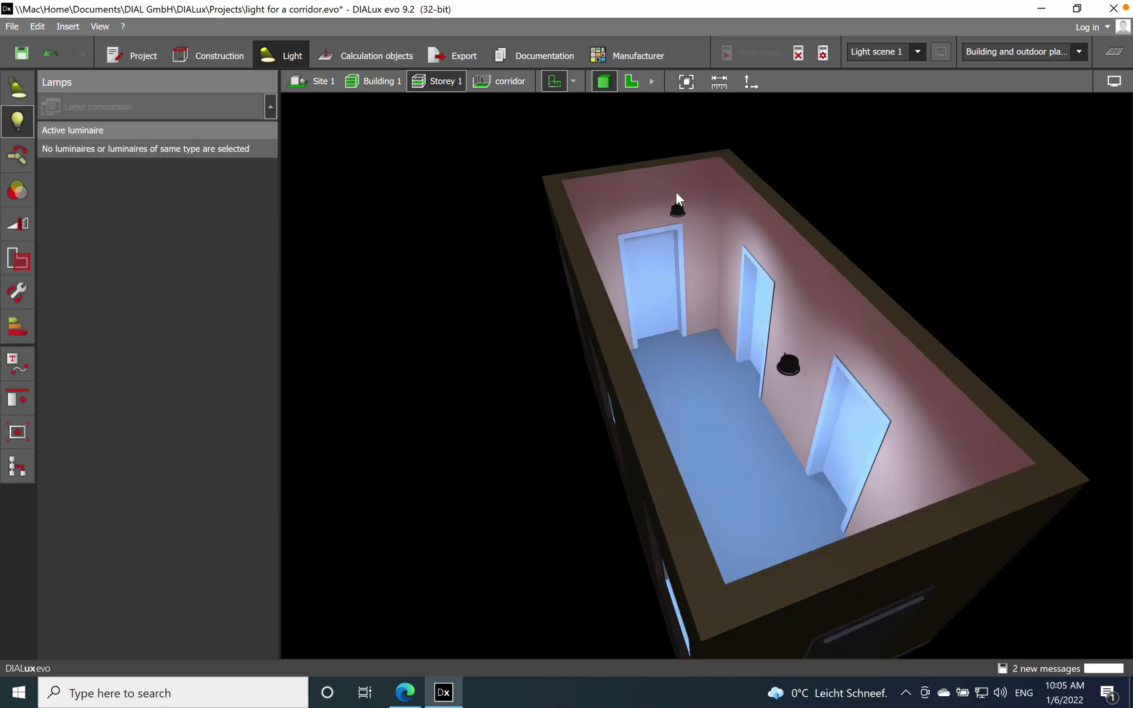
{"action": "left_click", "coordinate": [1114, 54]}
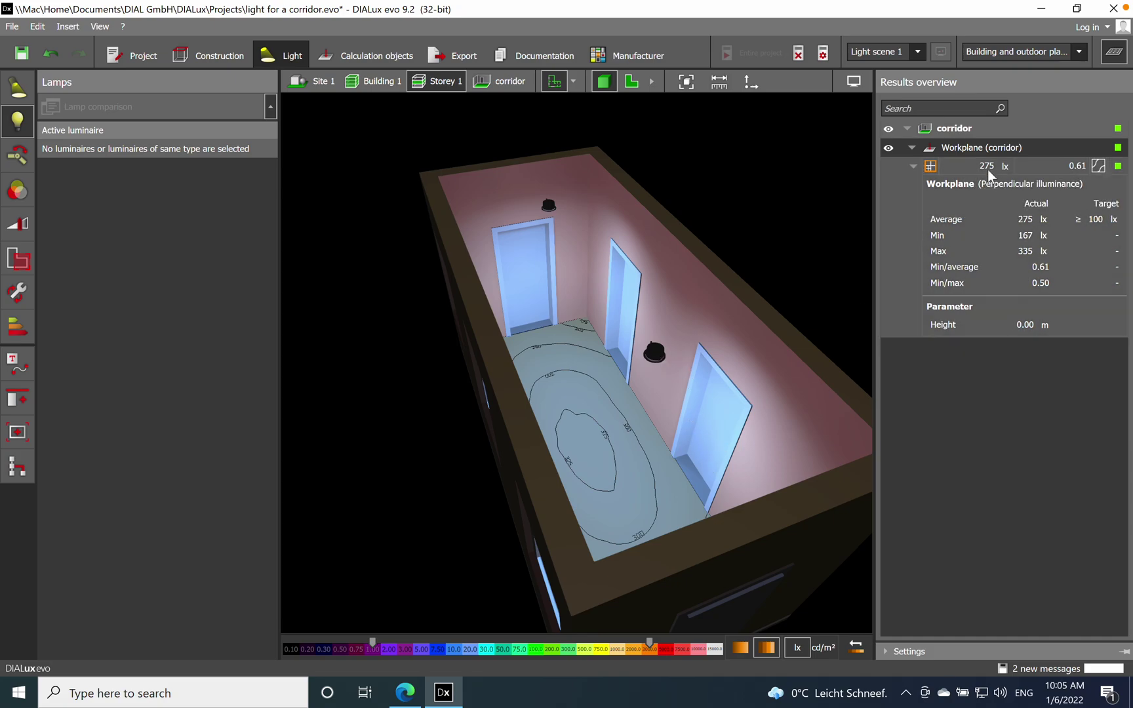
{"action": "left_click", "coordinate": [652, 357]}
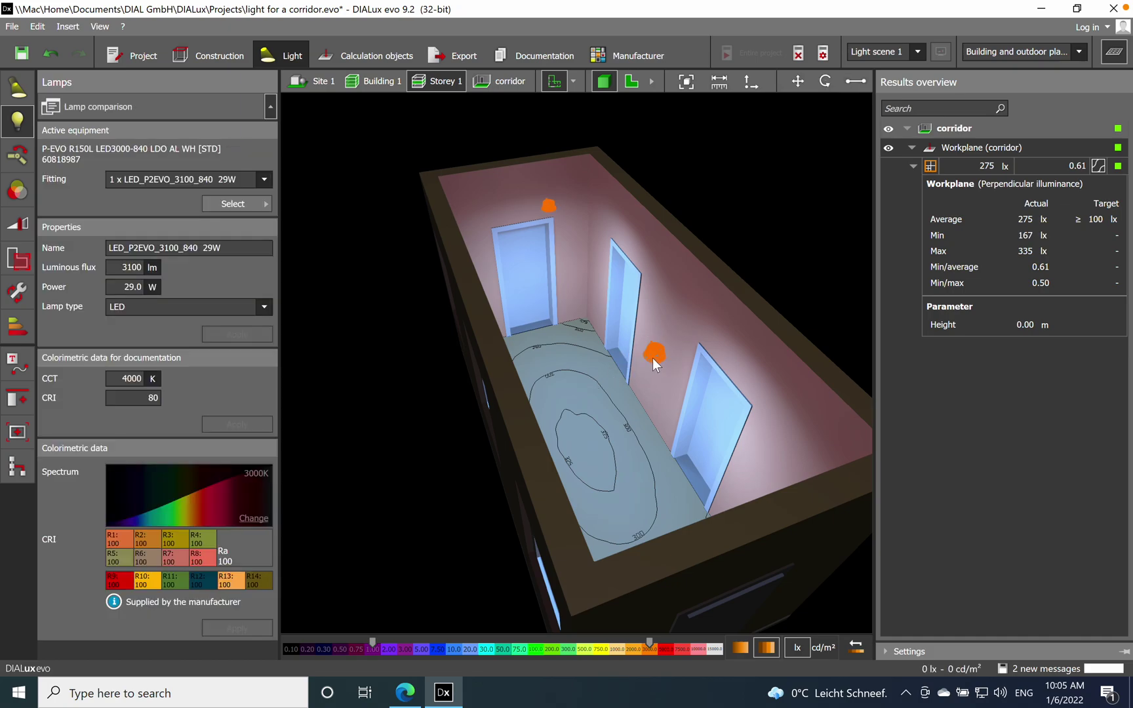
{"action": "left_click", "coordinate": [1109, 55]}
{"action": "left_click", "coordinate": [471, 456]}
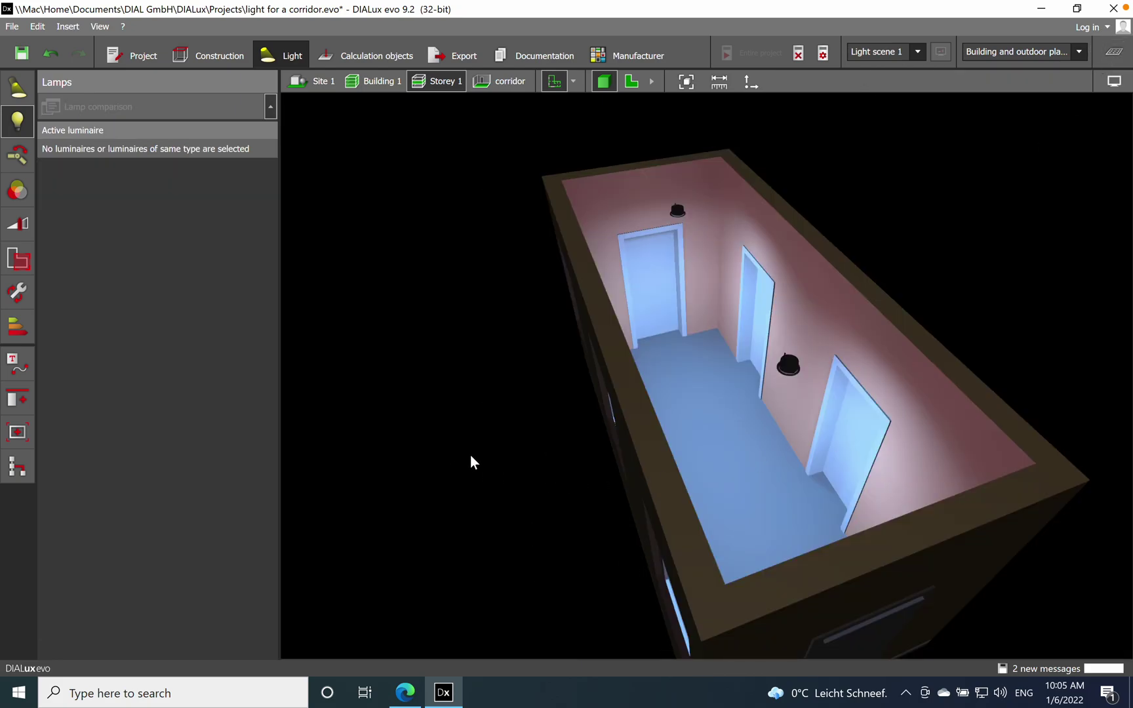
{"action": "left_click_drag", "start_coordinate": [797, 371], "coordinate": [635, 550]}
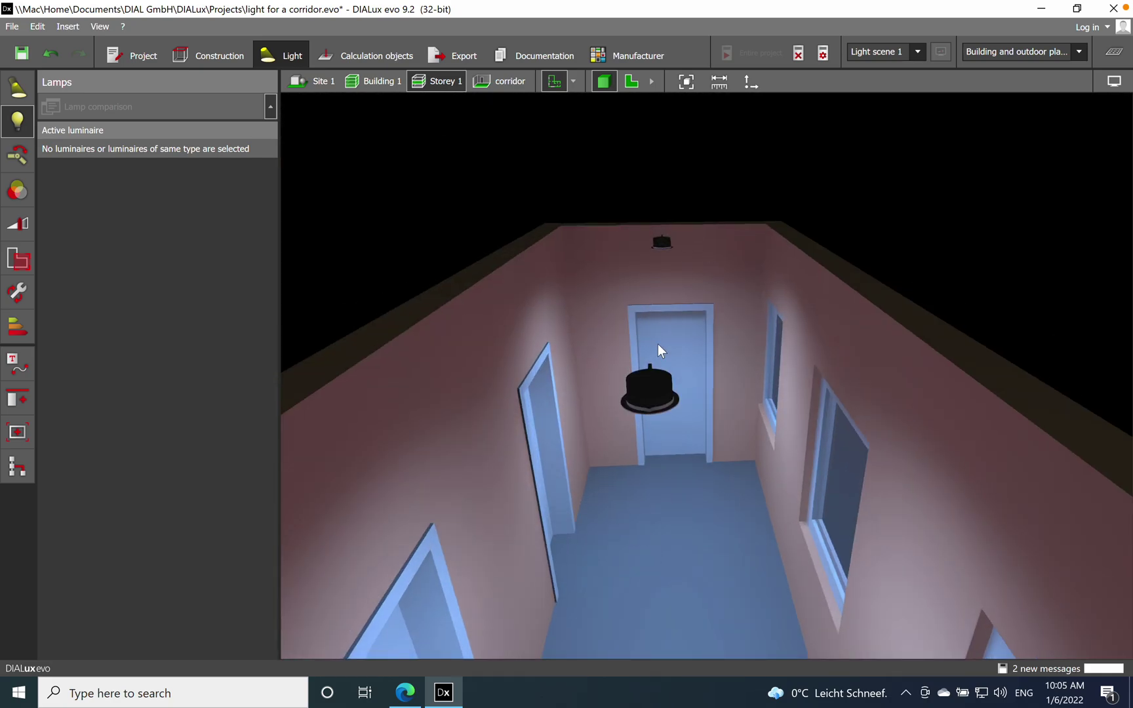
Step: Choose the Philips DN472B PSU-E 1 xLED20S/840 C PCO from the luminaire history as the active luminaire
{"action": "left_click_drag", "start_coordinate": [658, 344], "coordinate": [625, 420]}
{"action": "left_click_drag", "start_coordinate": [652, 531], "coordinate": [656, 458]}
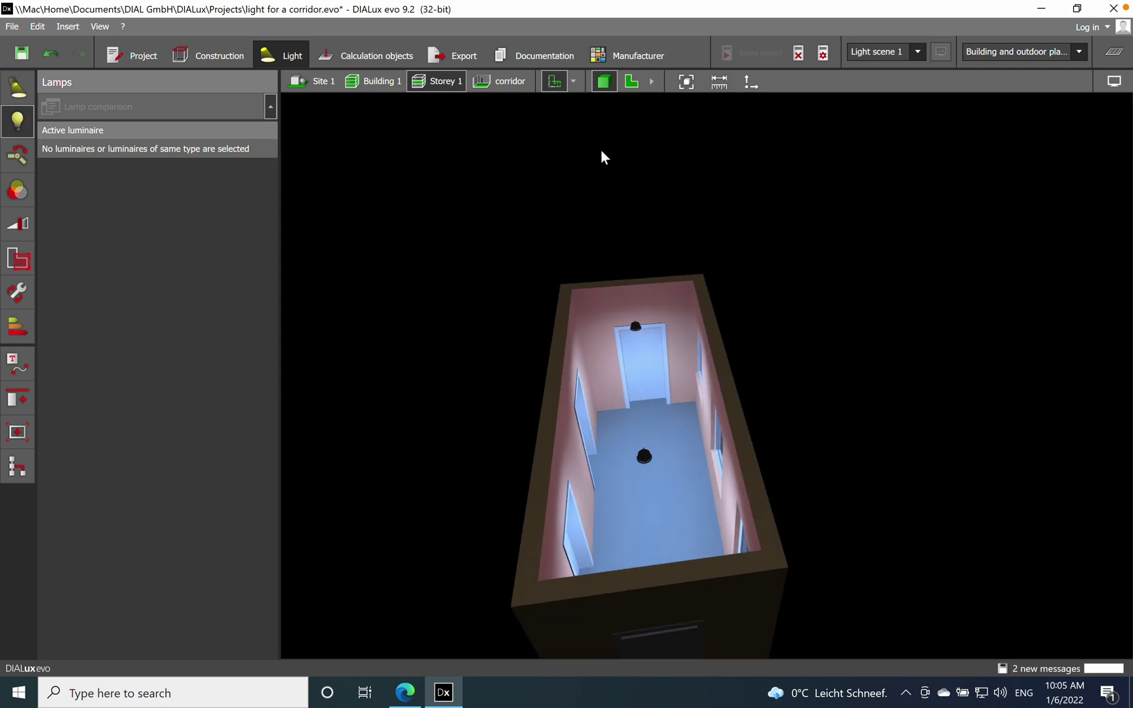
{"action": "left_click", "coordinate": [634, 325]}
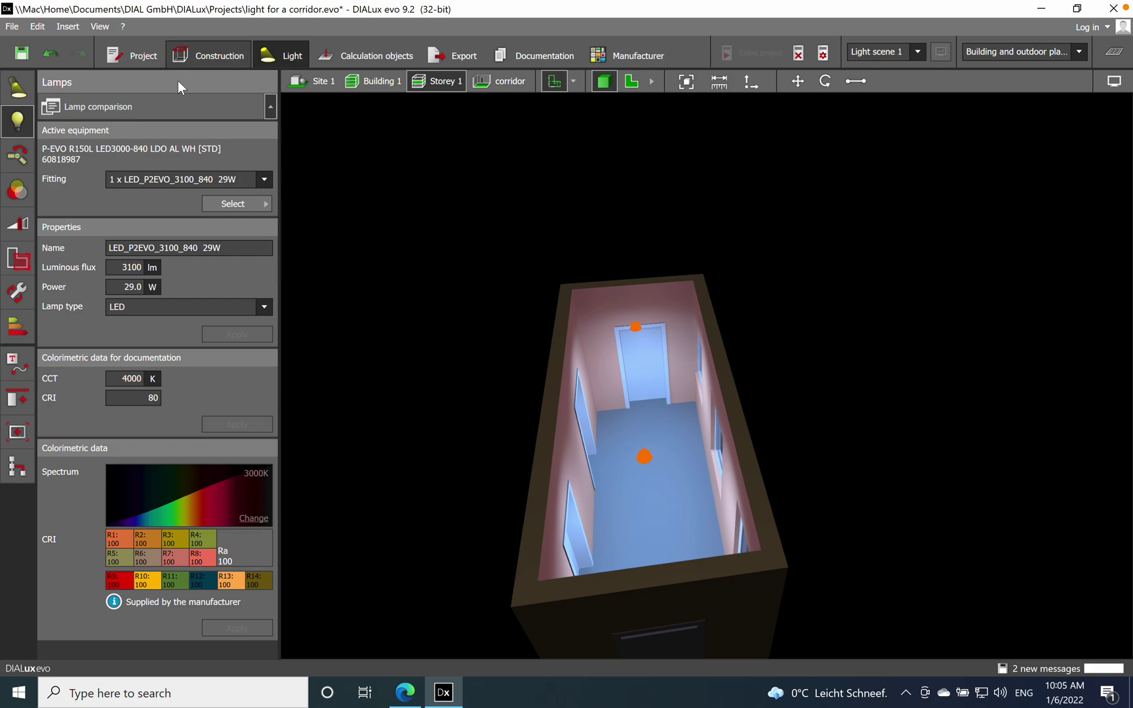
{"action": "left_click", "coordinate": [20, 96]}
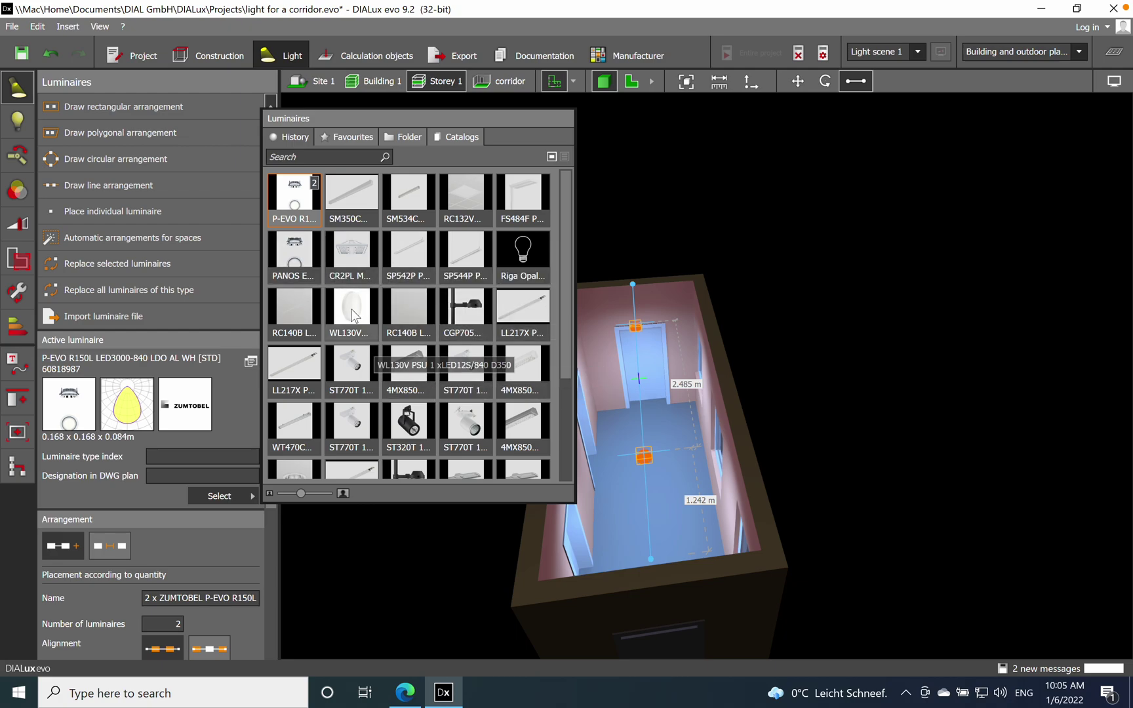
{"action": "scroll", "coordinate": [352, 315], "scroll_direction": "down", "scroll_amount": 2}
{"action": "scroll", "coordinate": [341, 335], "scroll_direction": "down", "scroll_amount": 1}
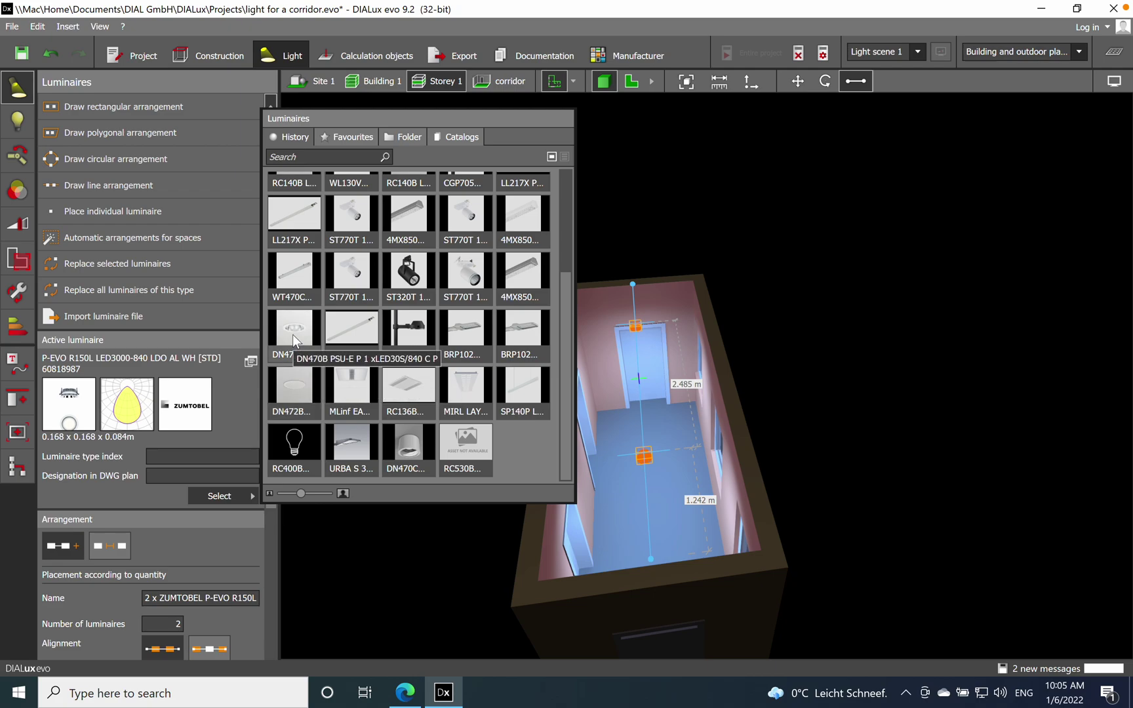
{"action": "left_click", "coordinate": [296, 386]}
{"action": "left_click", "coordinate": [824, 454]}
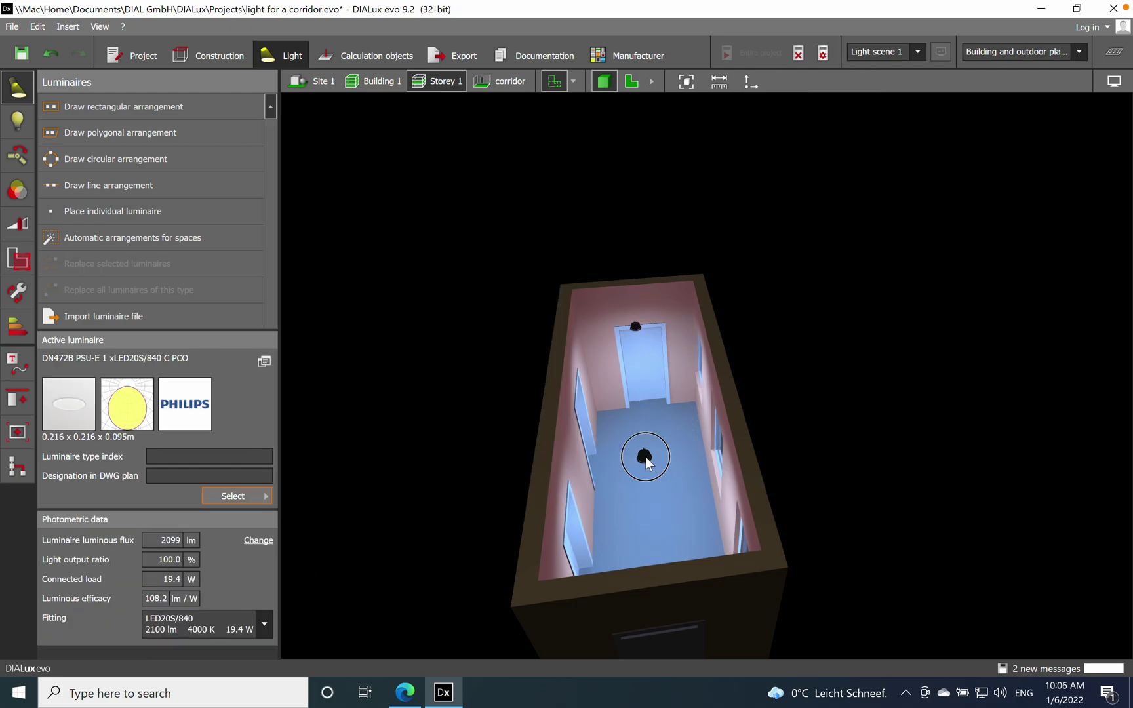
Step: Replace the corridor's two luminaires with the Philips DN472B PSU-E 1 xLED20S/840 C PCO, accepting invalid results and recalculating their installation position
{"action": "left_click", "coordinate": [646, 459]}
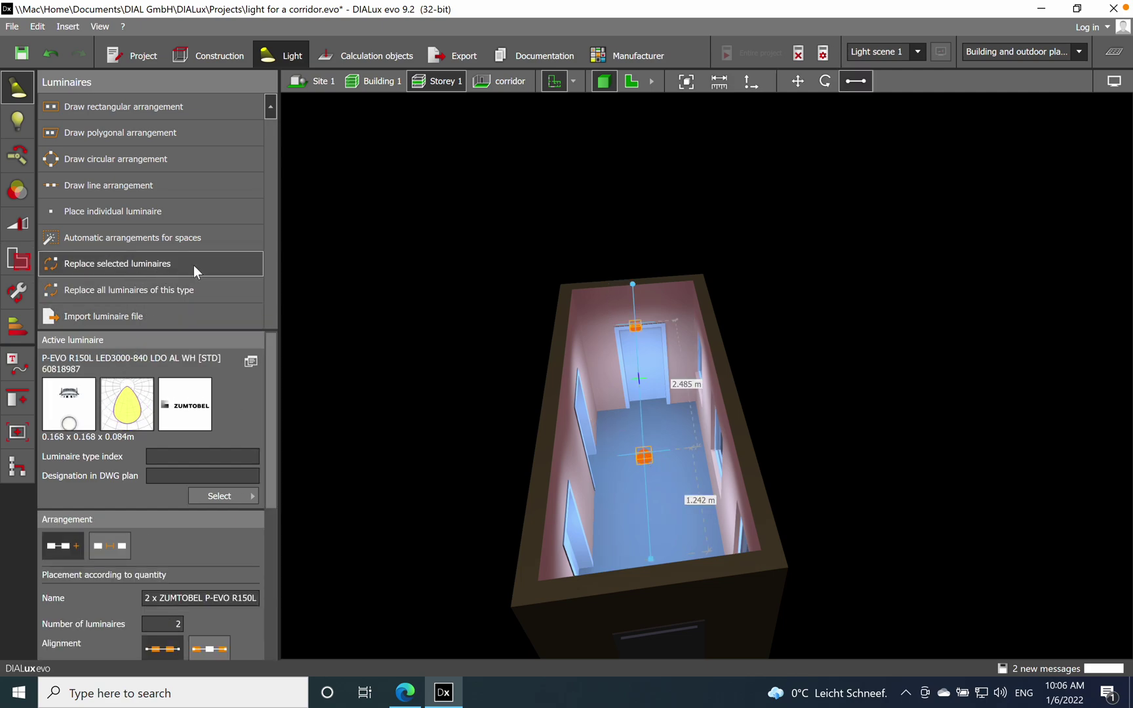
{"action": "left_click", "coordinate": [118, 265]}
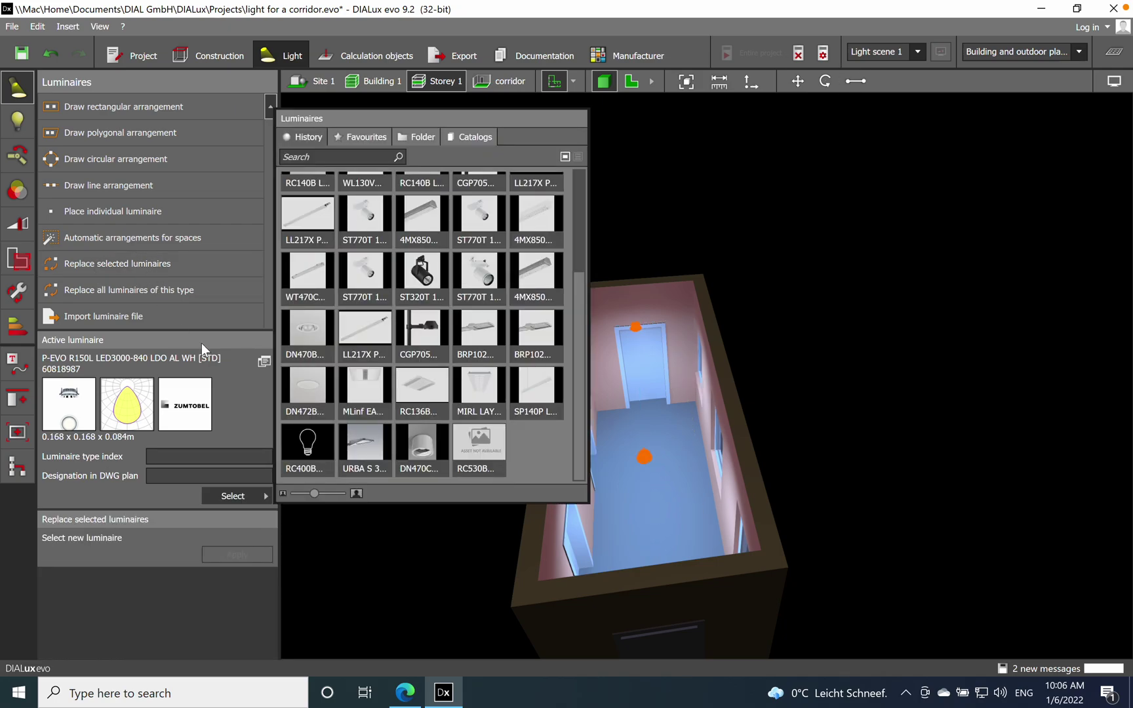
{"action": "left_click", "coordinate": [304, 394]}
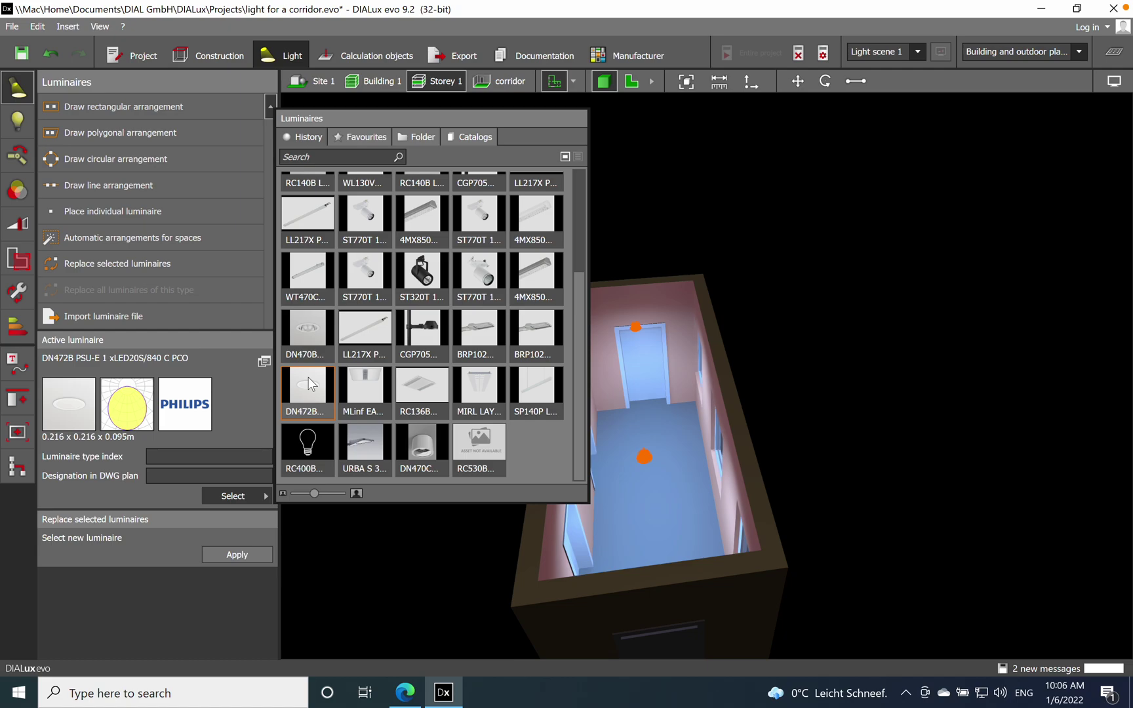
{"action": "left_click", "coordinate": [234, 555]}
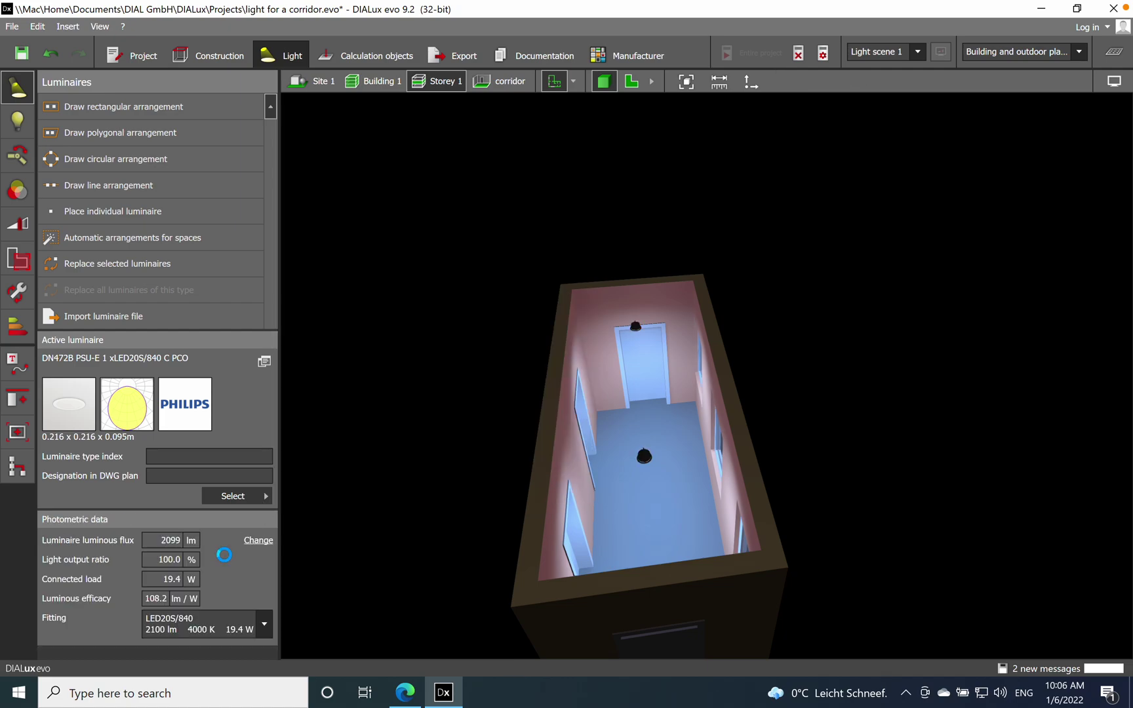
{"action": "left_click", "coordinate": [524, 373]}
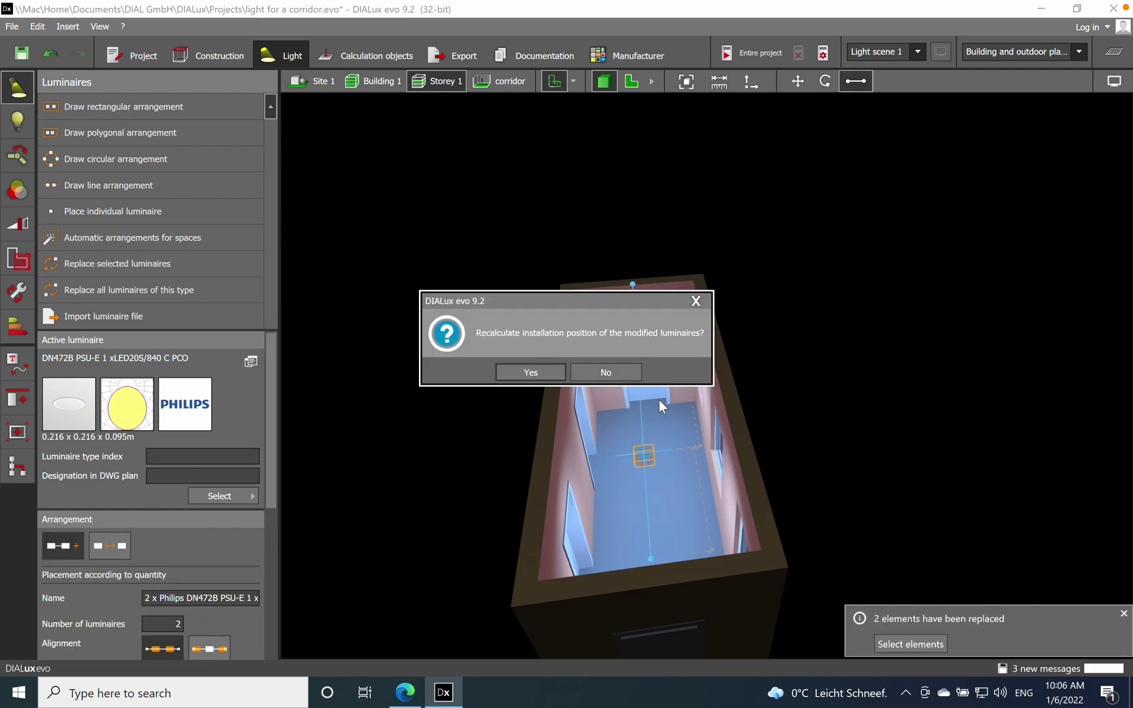
{"action": "left_click", "coordinate": [550, 372]}
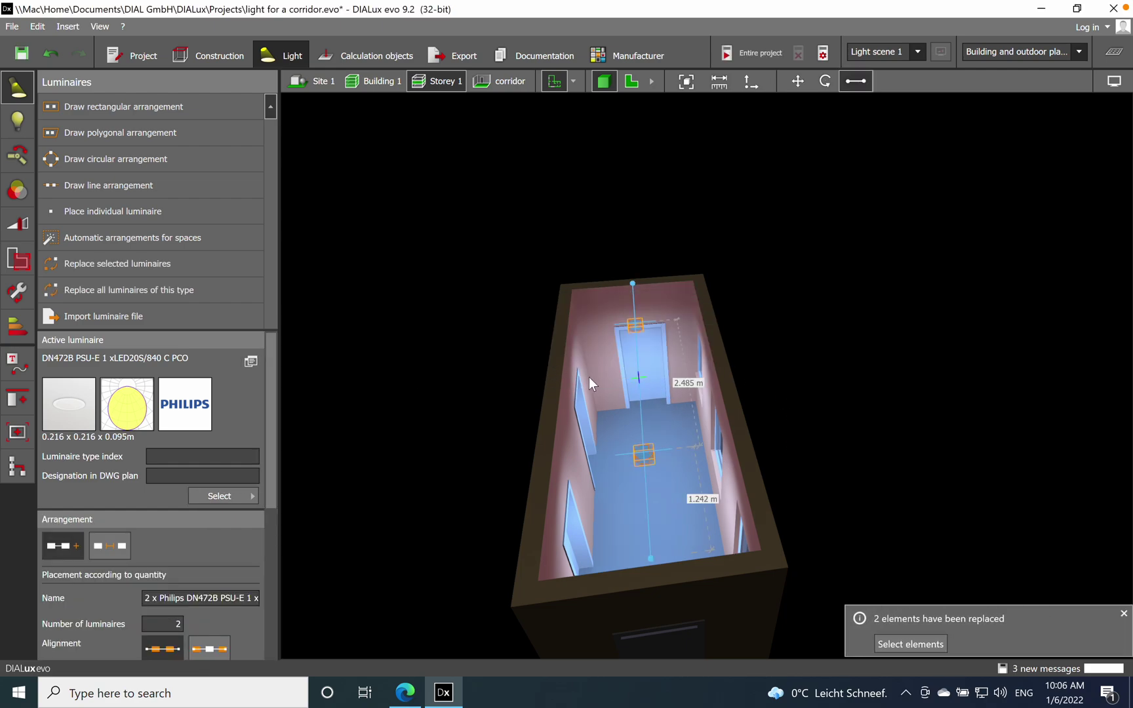
Step: Recalculate the entire project with the DN472B luminaires and review the workplane's illuminance results, then close the results overview
{"action": "left_click", "coordinate": [741, 59]}
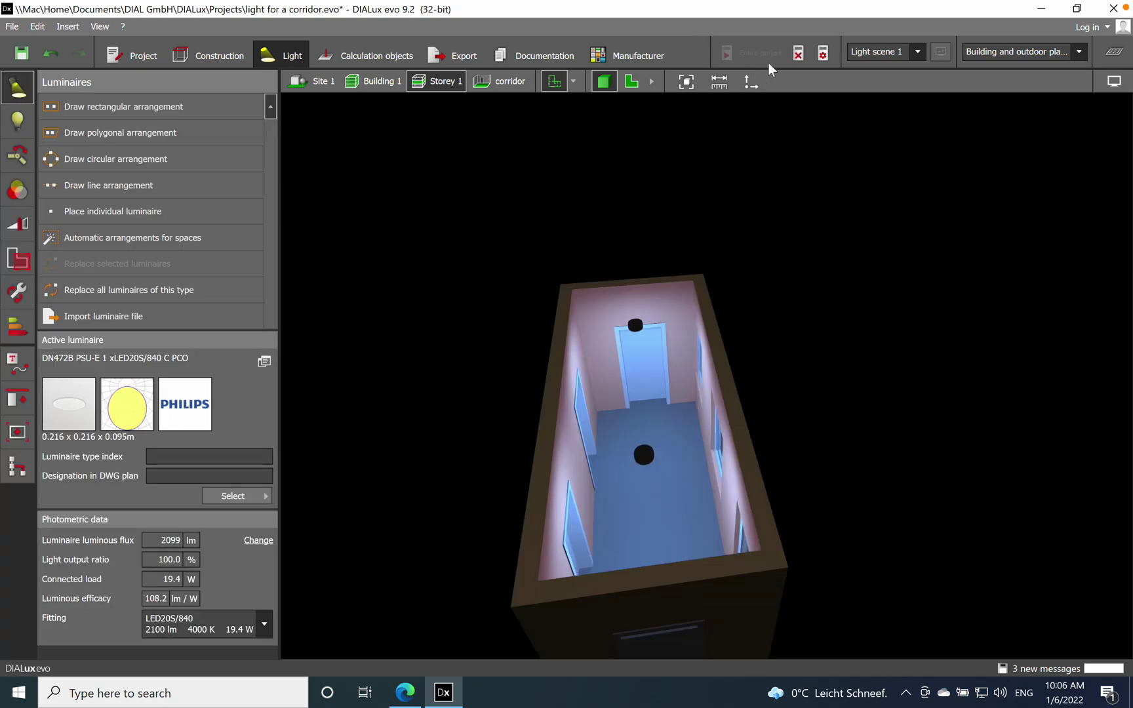
{"action": "left_click", "coordinate": [1109, 83]}
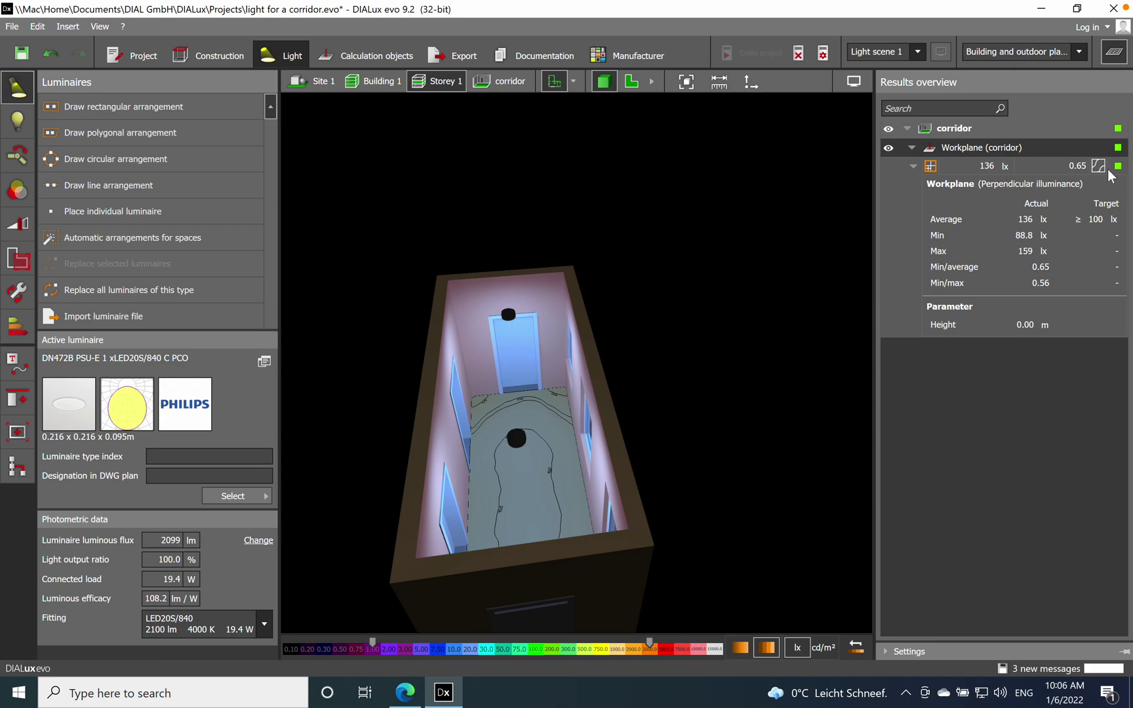
{"action": "right_click_drag", "start_coordinate": [759, 454], "coordinate": [753, 426]}
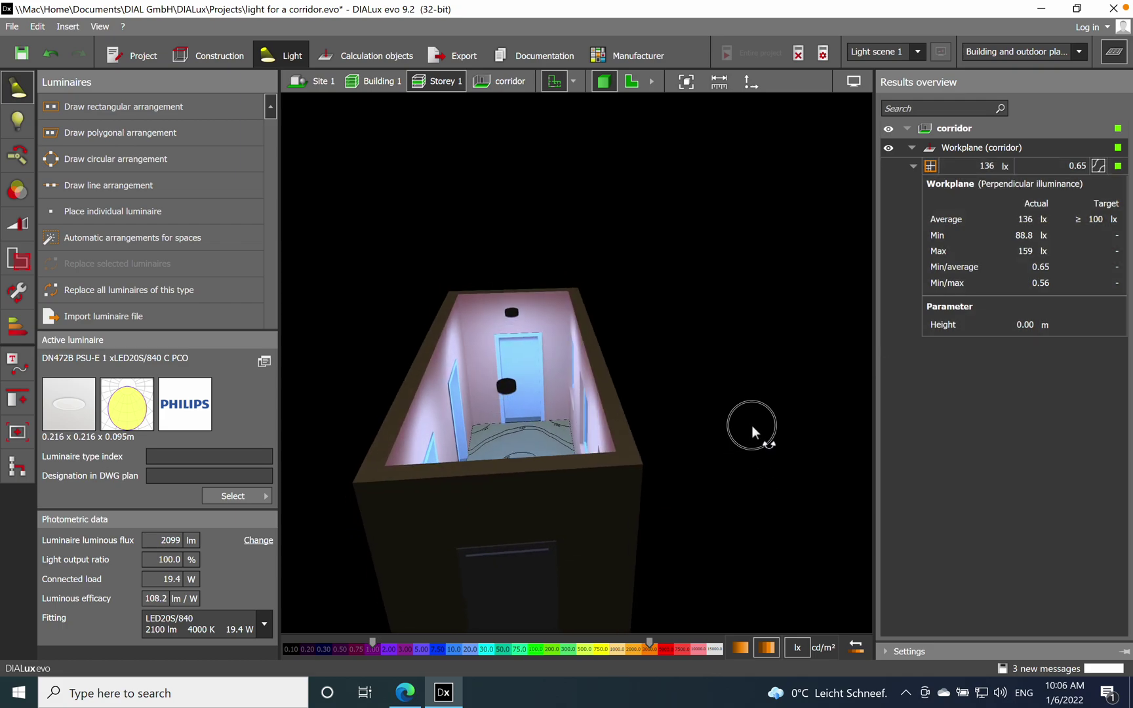
{"action": "left_click", "coordinate": [1119, 56]}
{"action": "right_click_drag", "start_coordinate": [956, 396], "coordinate": [688, 369]}
{"action": "scroll", "coordinate": [719, 311], "scroll_direction": "up", "scroll_amount": 5}
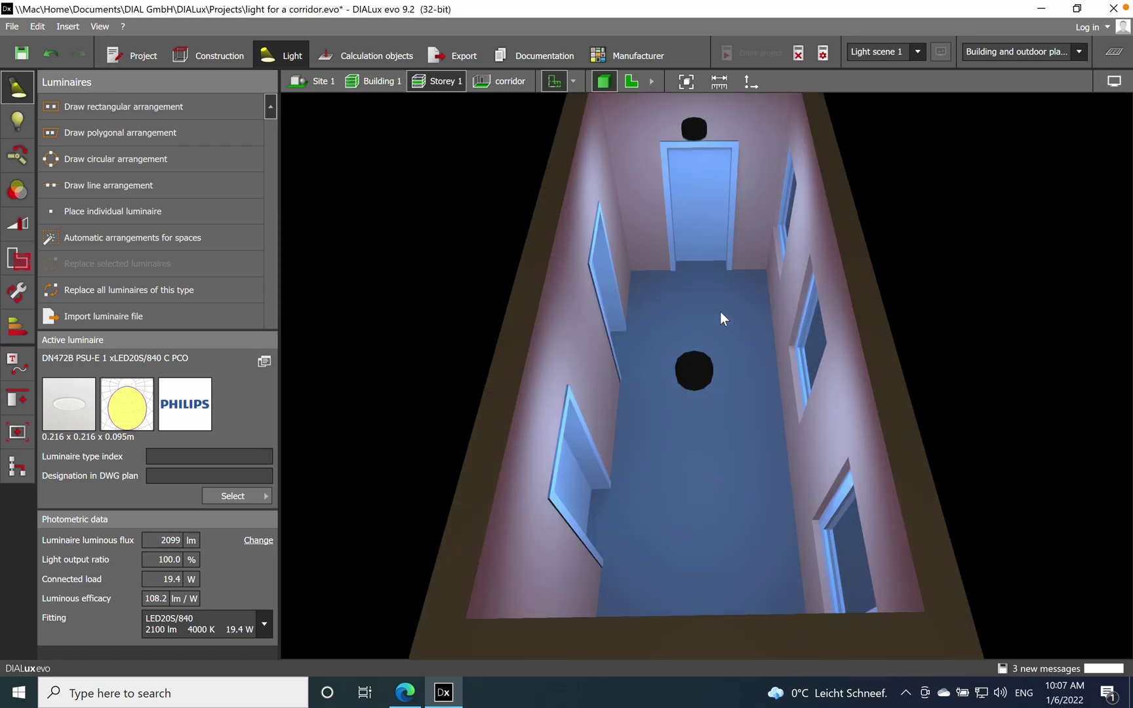
{"action": "middle_click_drag", "start_coordinate": [719, 312], "coordinate": [700, 364]}
Step: Replace the two DN472B luminaires with the Philips RC136B PSD W60L60 1 x28S/830 OC, accepting invalid results and recalculating their installation position
{"action": "left_click", "coordinate": [655, 488]}
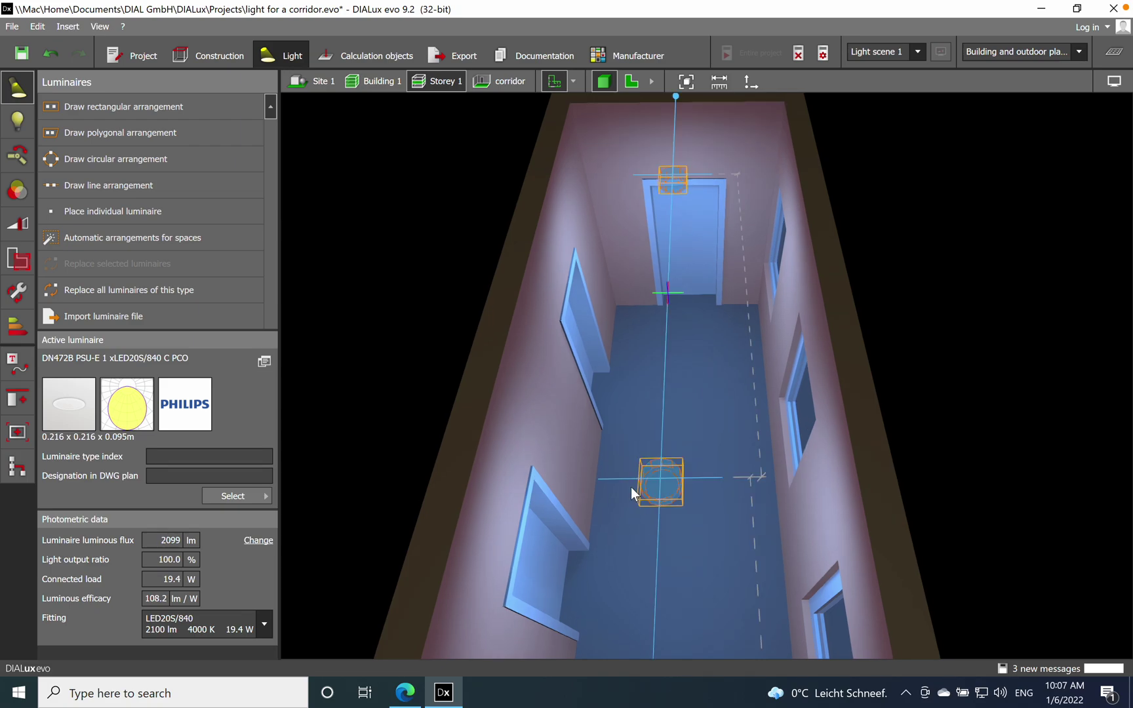
{"action": "left_click", "coordinate": [213, 495]}
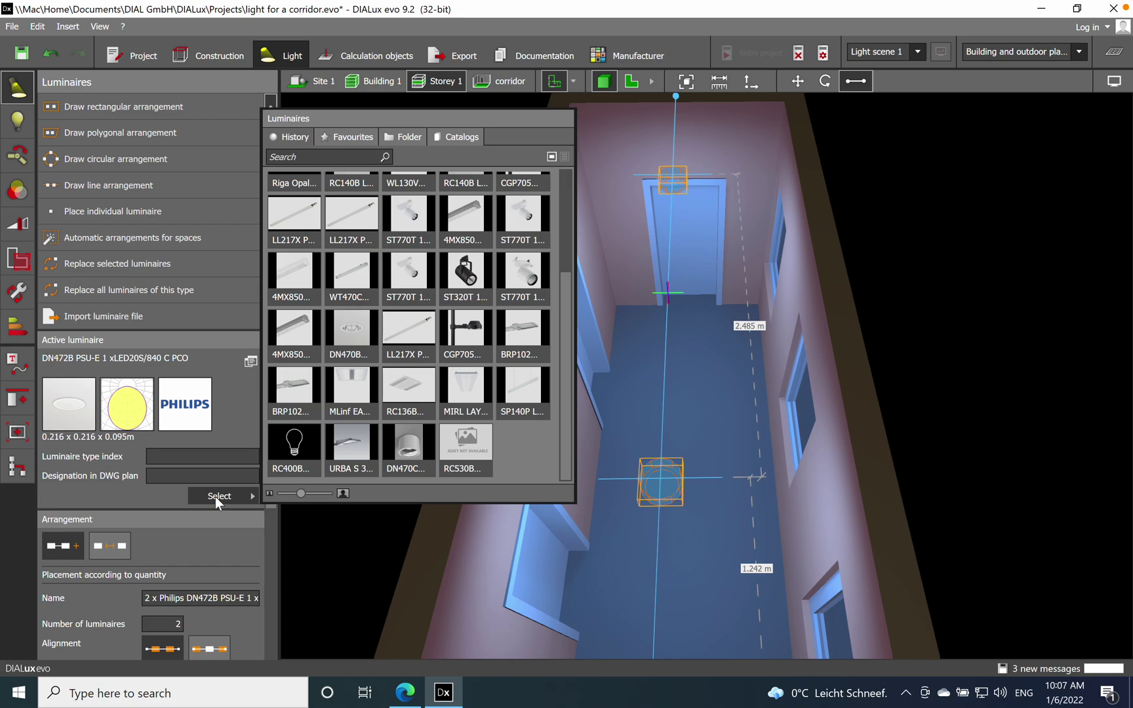
{"action": "left_click", "coordinate": [216, 536]}
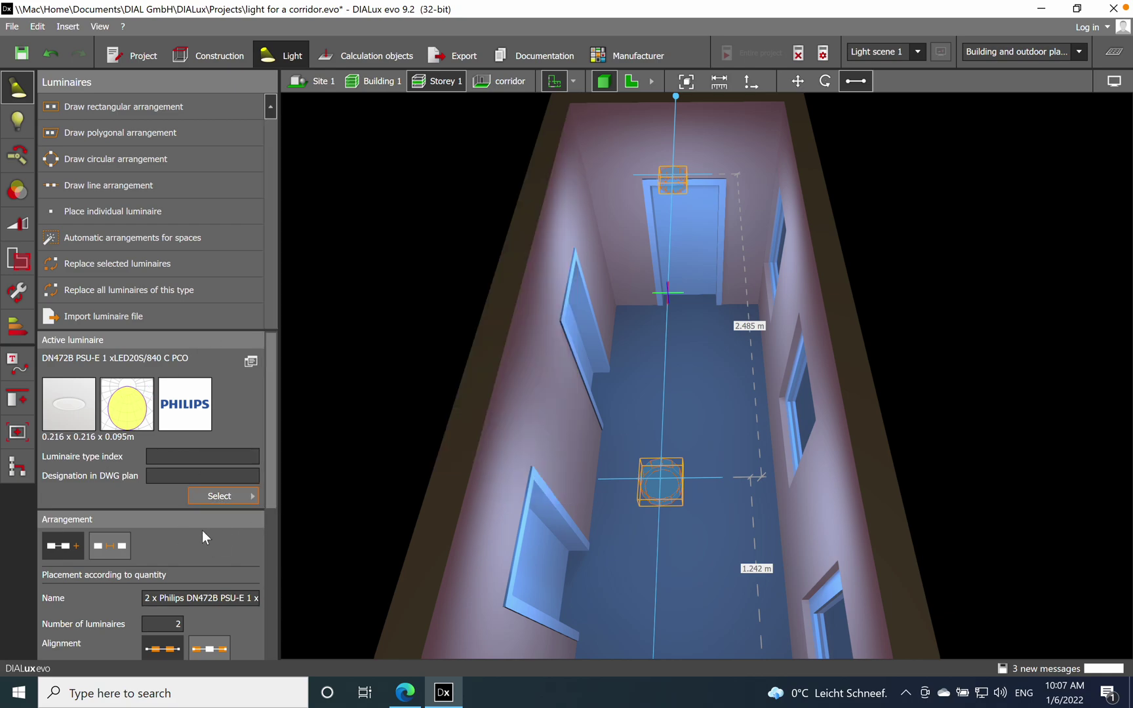
{"action": "left_click", "coordinate": [114, 263]}
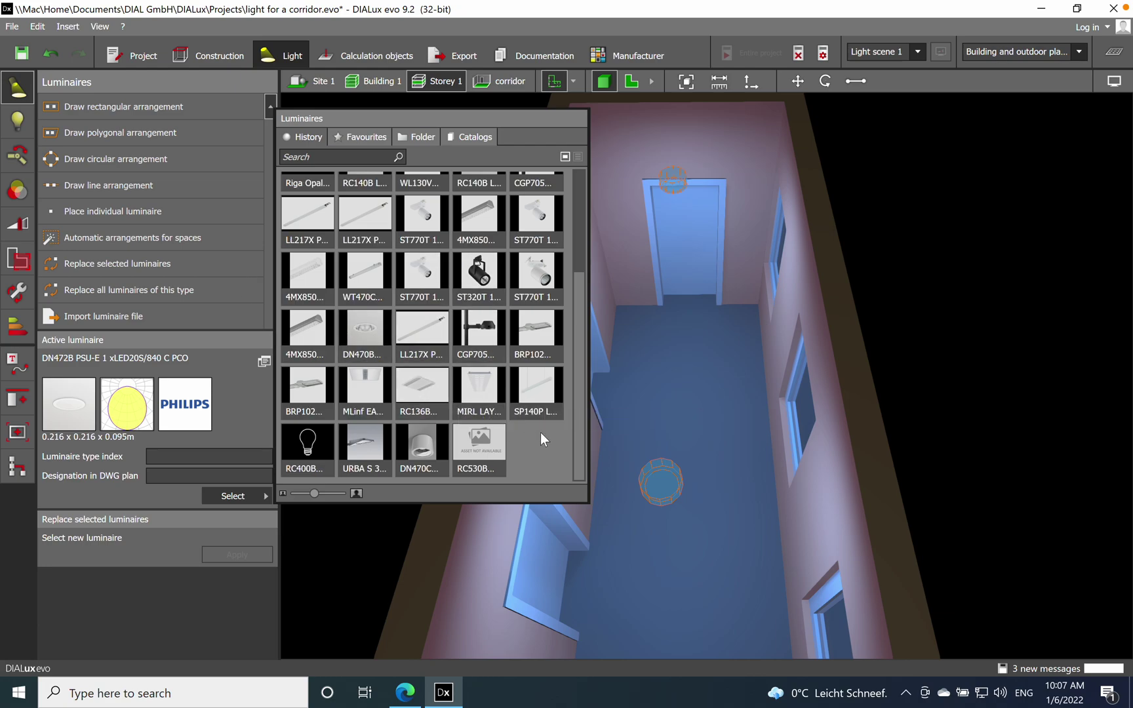
{"action": "left_click_drag", "start_coordinate": [578, 423], "coordinate": [585, 286]}
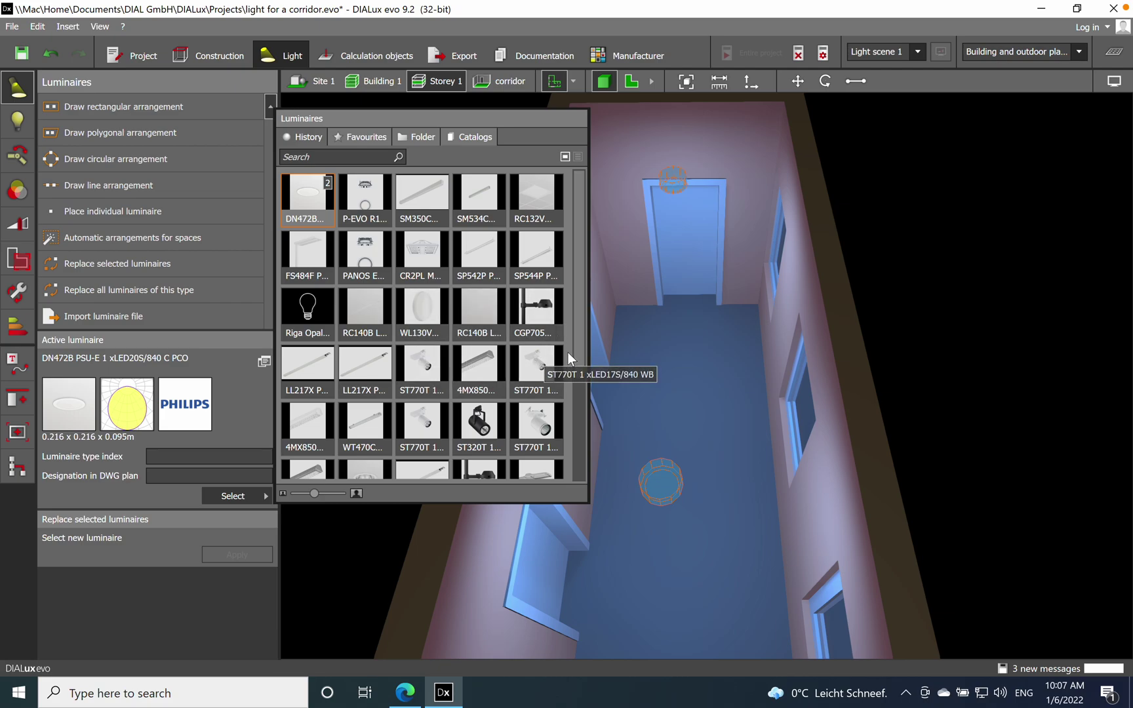
{"action": "left_click_drag", "start_coordinate": [575, 358], "coordinate": [561, 503]}
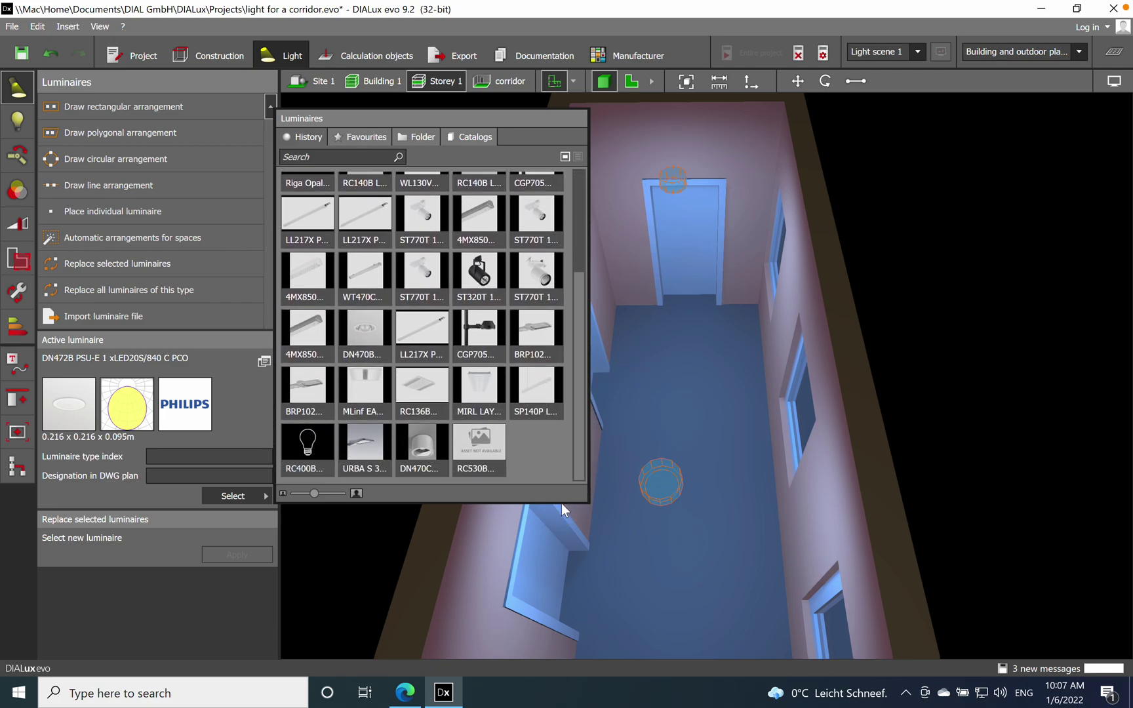
{"action": "left_click", "coordinate": [416, 388]}
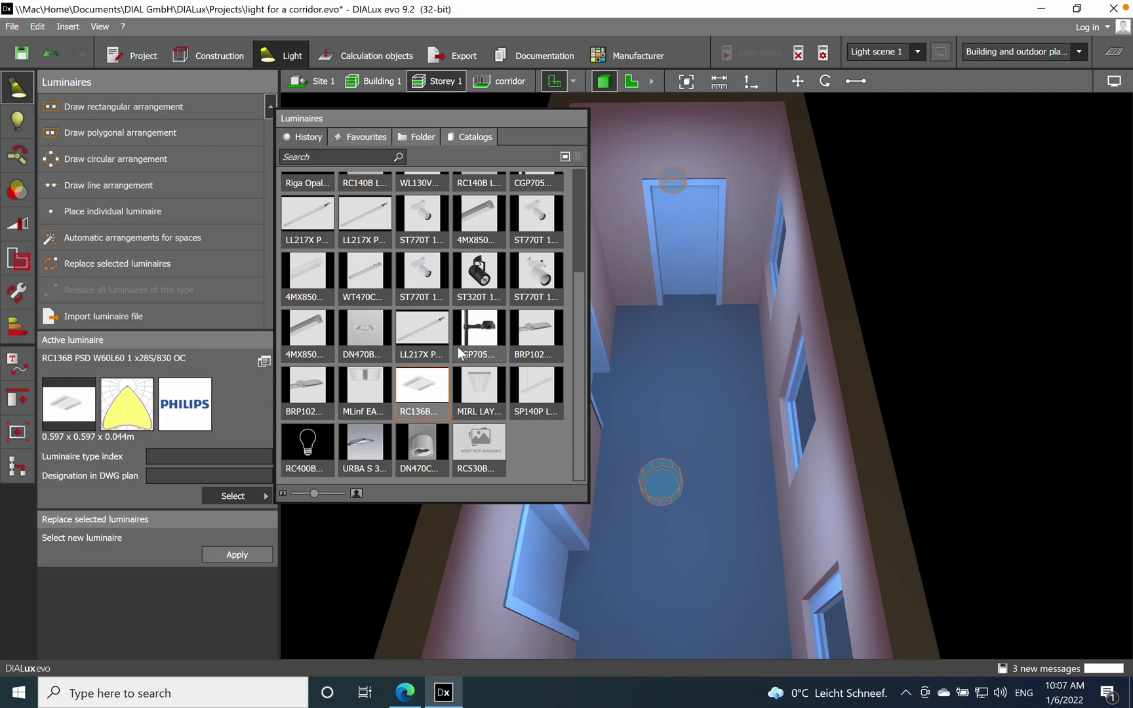
{"action": "left_click", "coordinate": [259, 552]}
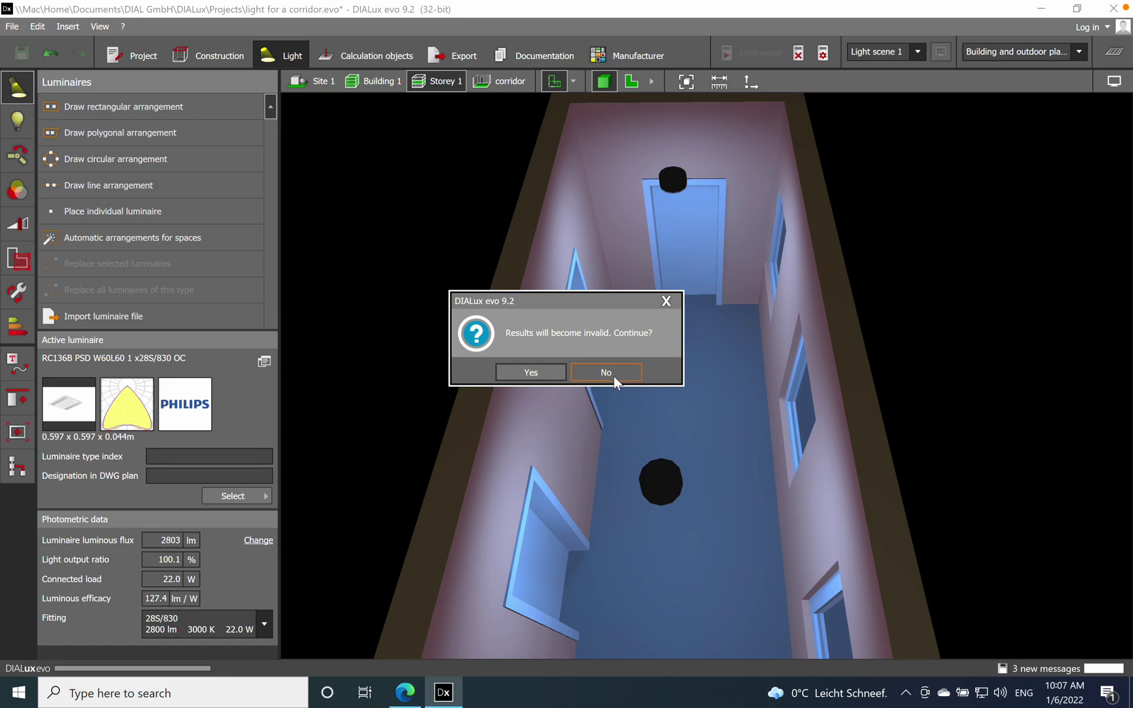
{"action": "left_click", "coordinate": [610, 374]}
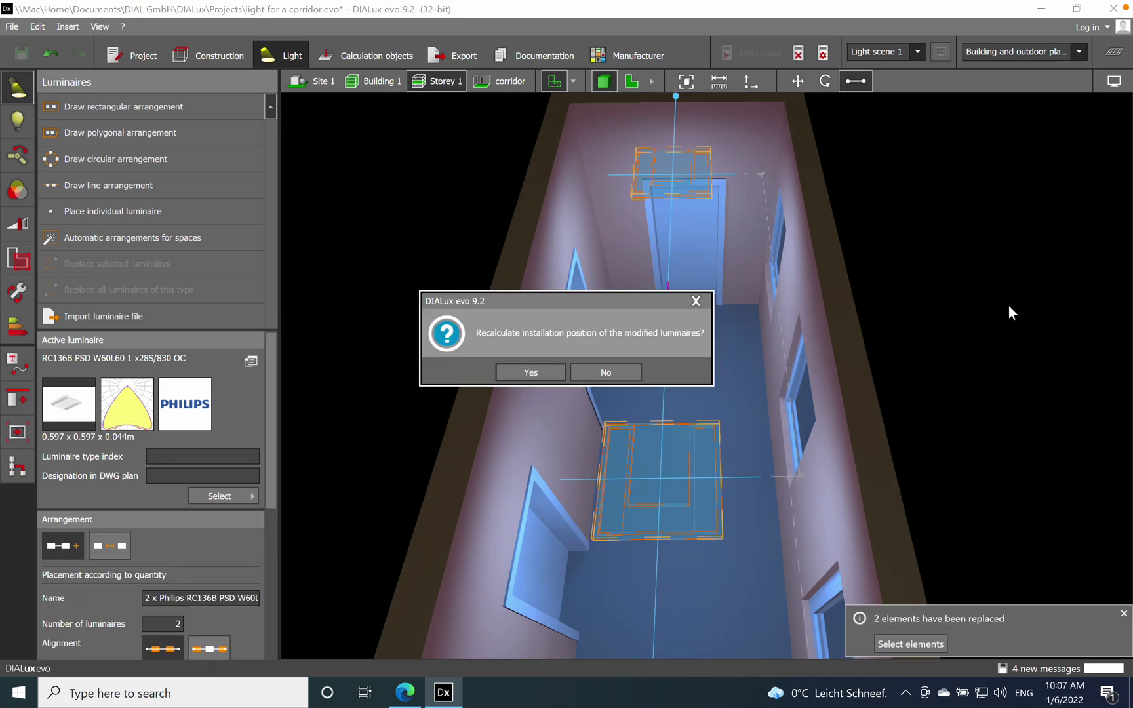
{"action": "left_click", "coordinate": [546, 371]}
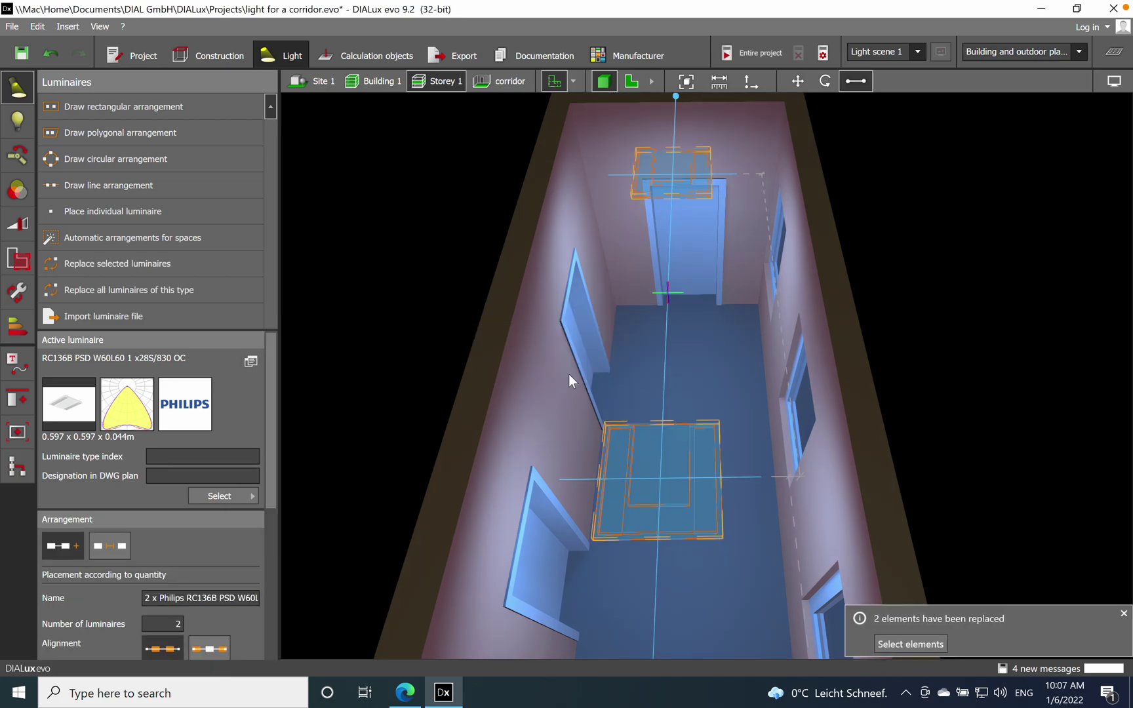
Step: Recalculate the project with the RC136B luminaires, then check the workplane's average illuminance and uniformity in the results overview and close it
{"action": "left_click", "coordinate": [965, 323]}
{"action": "left_click", "coordinate": [1114, 53]}
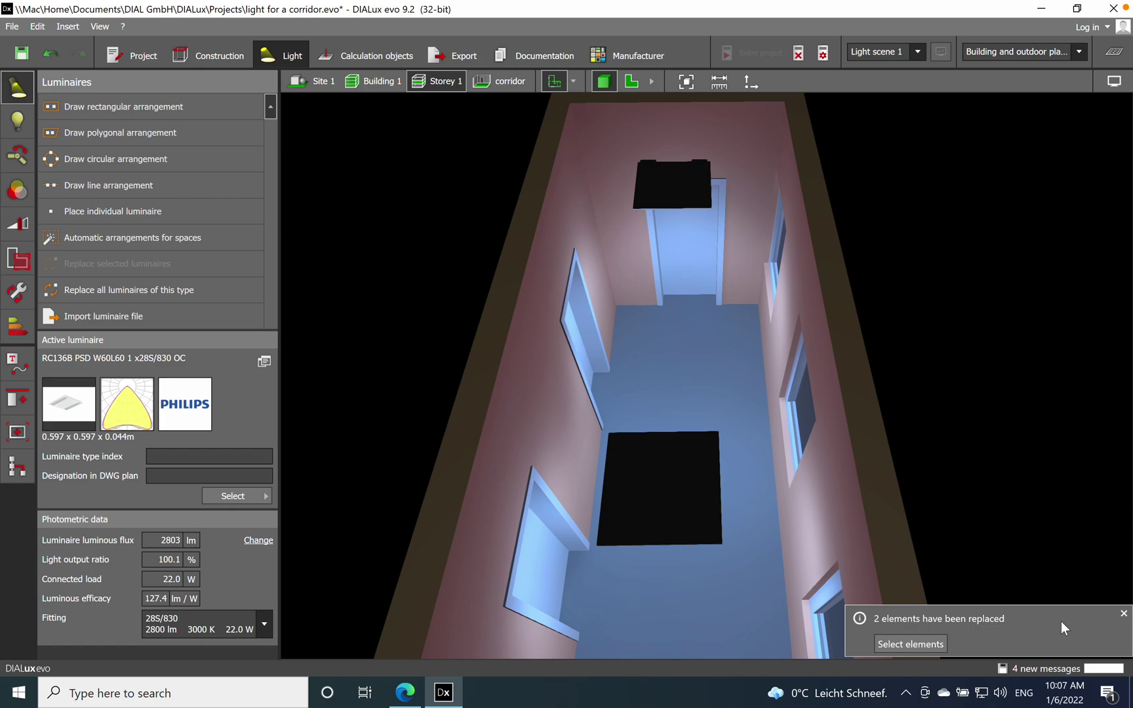
{"action": "right_click_drag", "start_coordinate": [911, 478], "coordinate": [882, 354]}
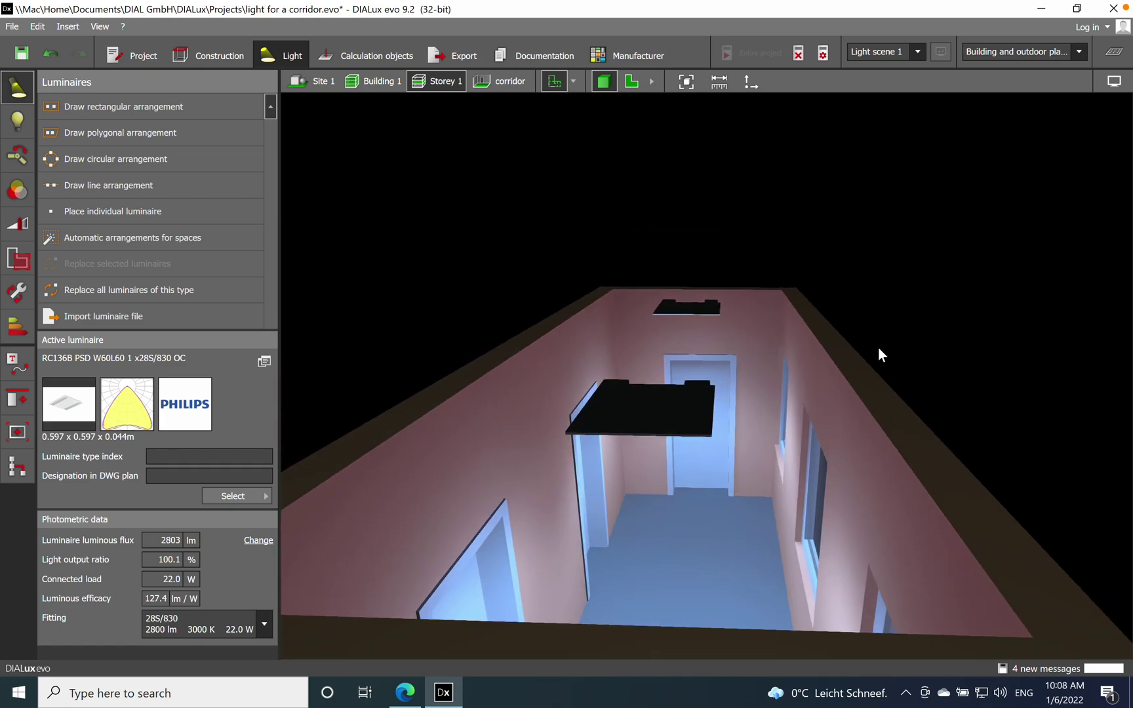
{"action": "left_click", "coordinate": [1114, 51]}
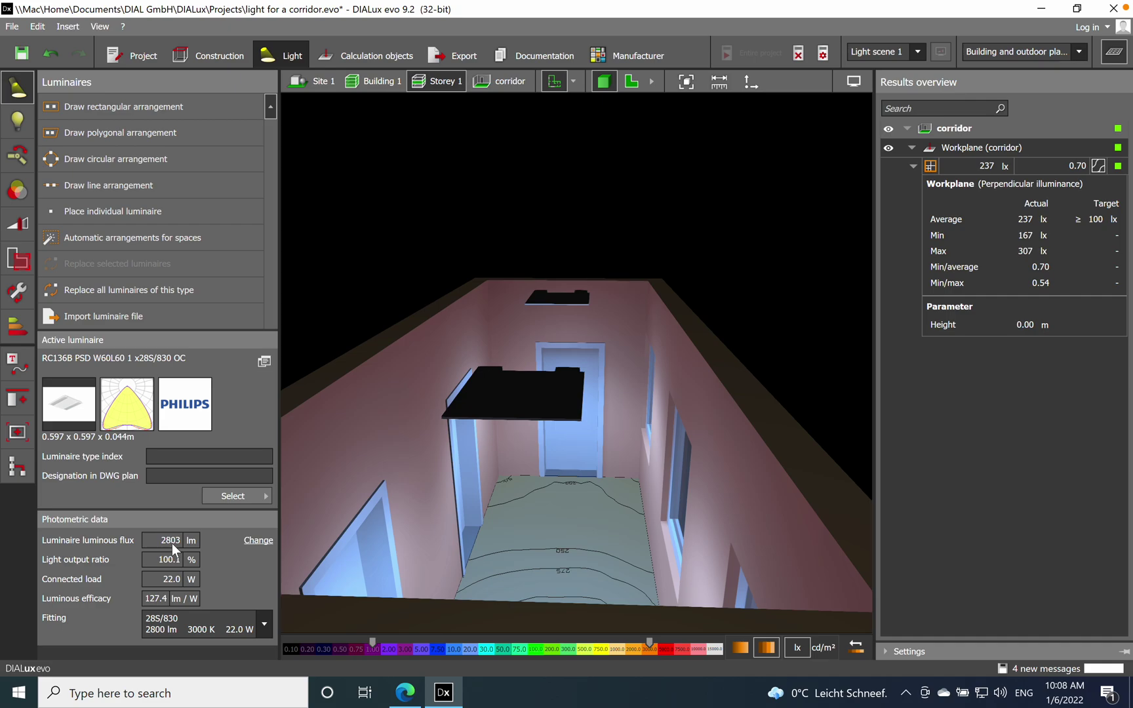
{"action": "left_click", "coordinate": [1114, 51]}
Step: Inspect the light distribution on the corridor's walls, doors and floor in 3D from the opposite end and from above
{"action": "right_click_drag", "start_coordinate": [979, 258], "coordinate": [743, 504]}
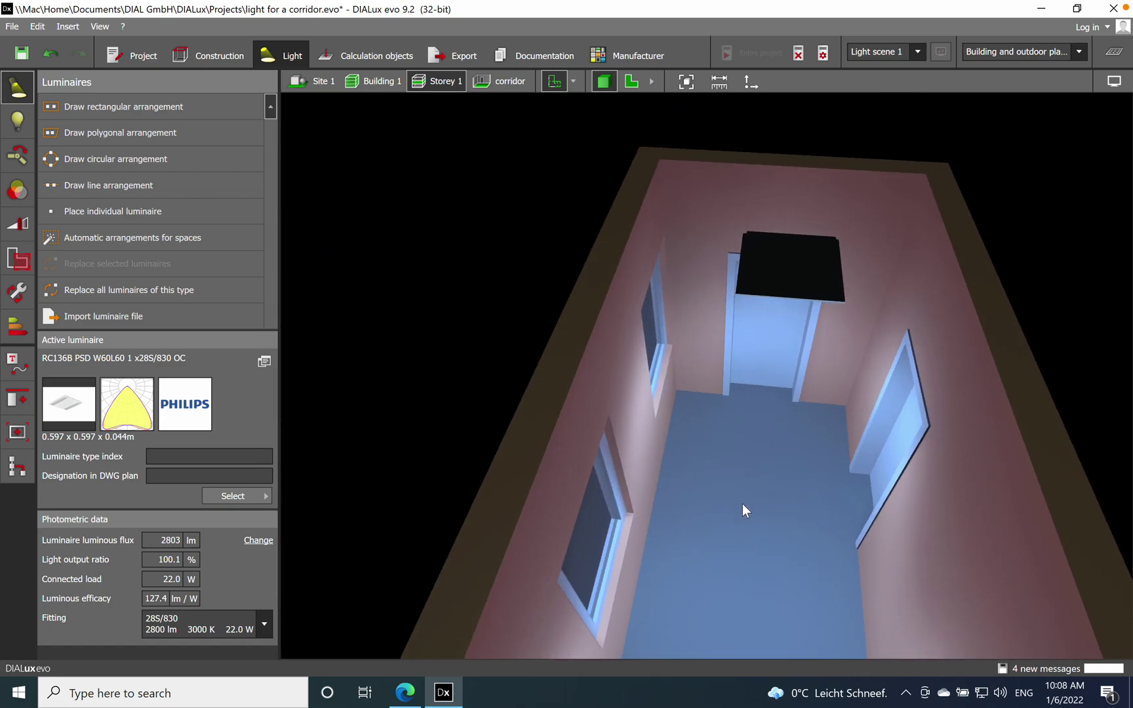
{"action": "scroll", "coordinate": [747, 375], "scroll_direction": "up", "scroll_amount": 5}
{"action": "scroll", "coordinate": [708, 346], "scroll_direction": "down", "scroll_amount": 3}
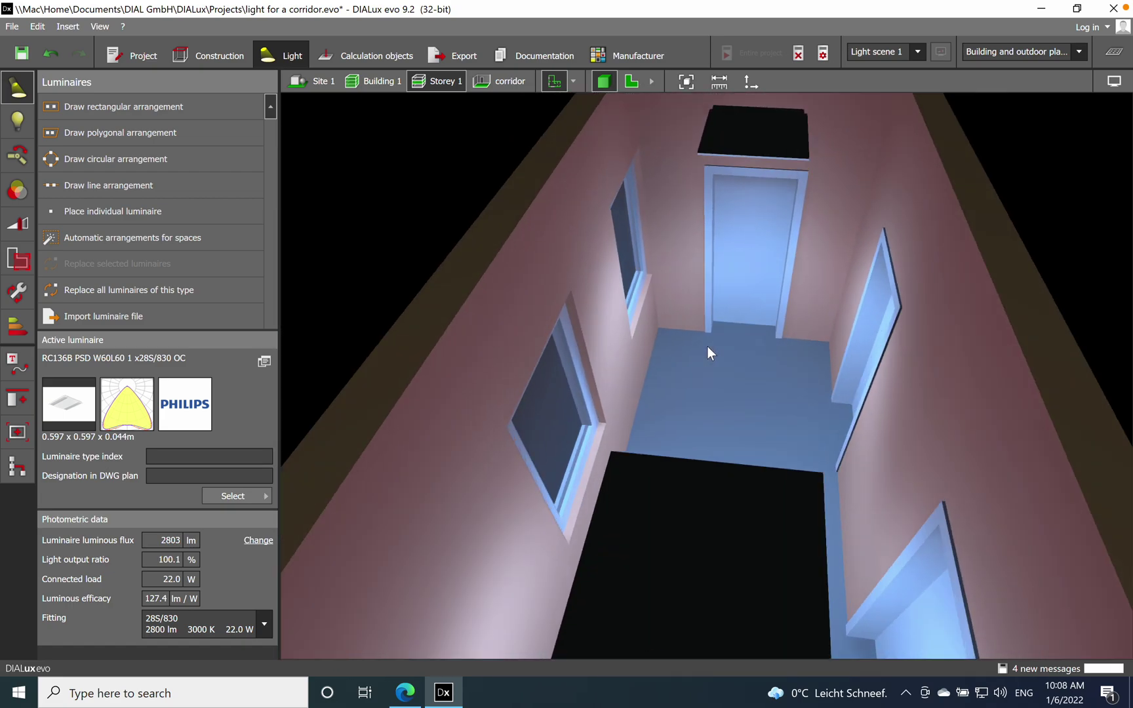
{"action": "scroll", "coordinate": [756, 436], "scroll_direction": "down", "scroll_amount": 5}
{"action": "right_click_drag", "start_coordinate": [750, 547], "coordinate": [853, 581]}
{"action": "right_click_drag", "start_coordinate": [723, 518], "coordinate": [767, 516]}
{"action": "scroll", "coordinate": [815, 379], "scroll_direction": "down", "scroll_amount": 3}
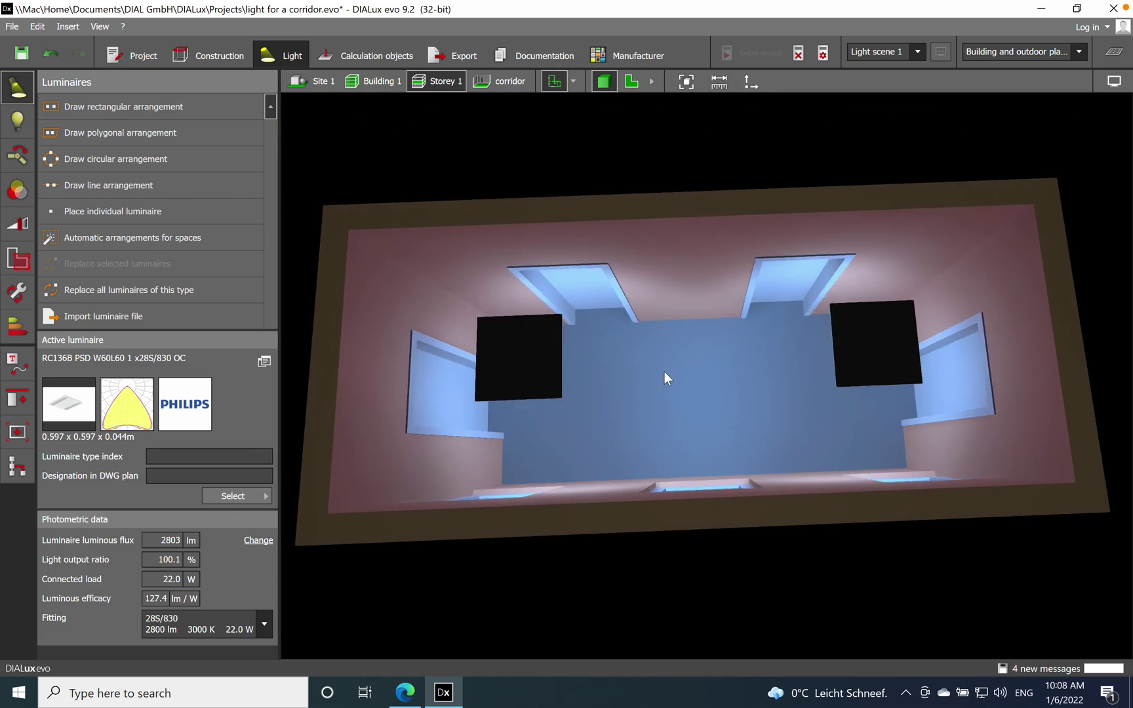
{"action": "right_click_drag", "start_coordinate": [664, 371], "coordinate": [654, 359]}
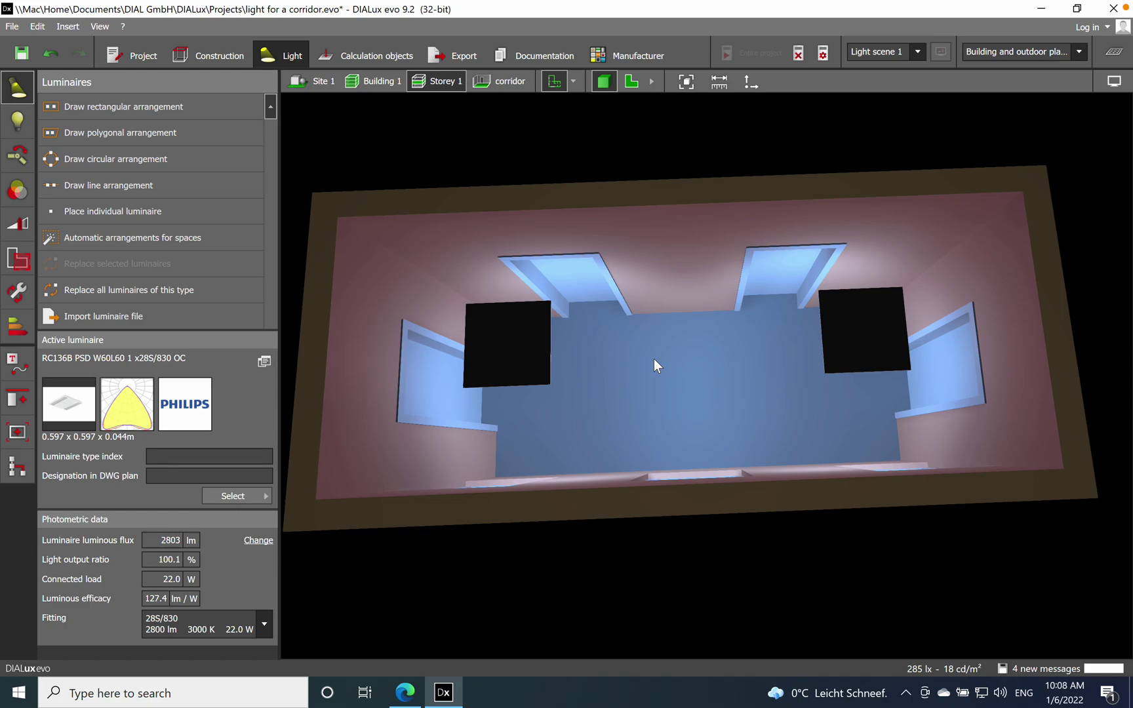
Step: Show the corridor in false colours and examine the illuminance distribution across the floor and walls against the lux scale
{"action": "left_click", "coordinate": [1114, 80]}
{"action": "left_click", "coordinate": [1033, 103]}
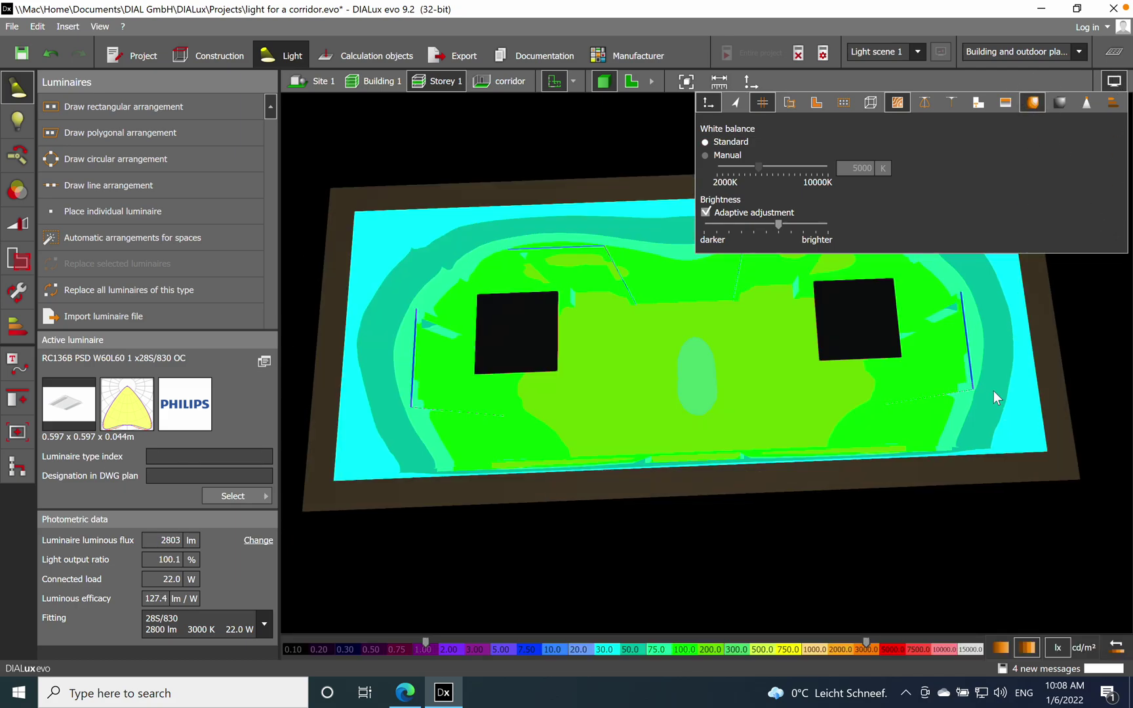
{"action": "right_click_drag", "start_coordinate": [687, 572], "coordinate": [734, 363]}
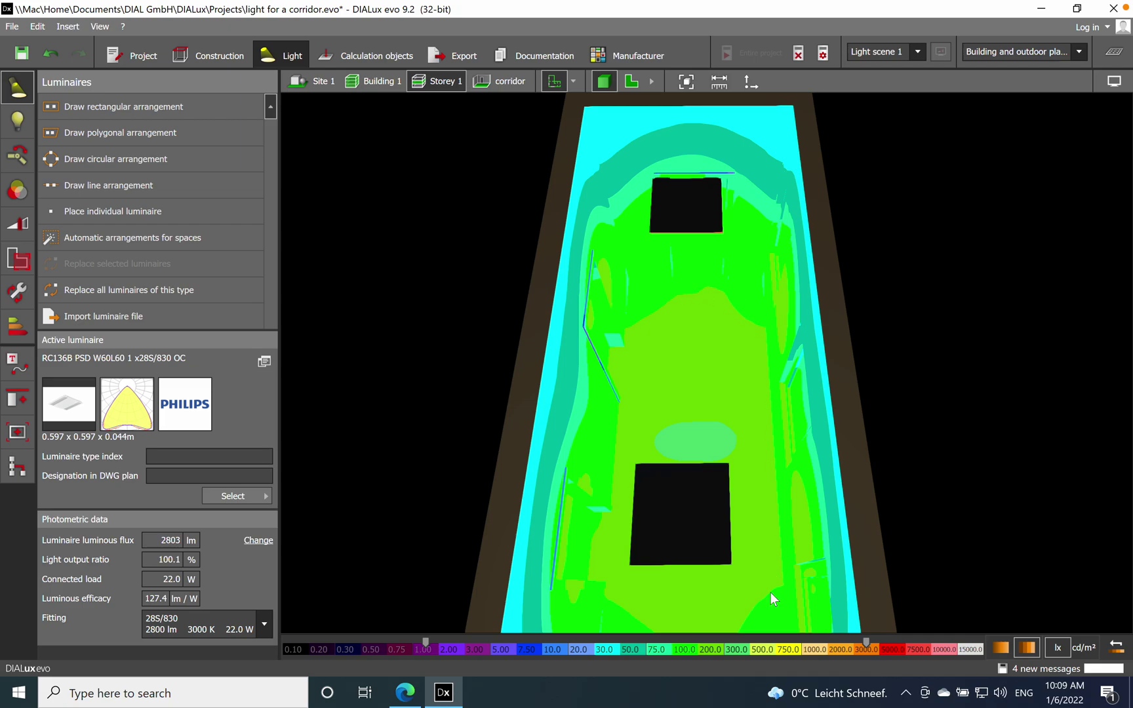
{"action": "mouse_move", "coordinate": [701, 651]}
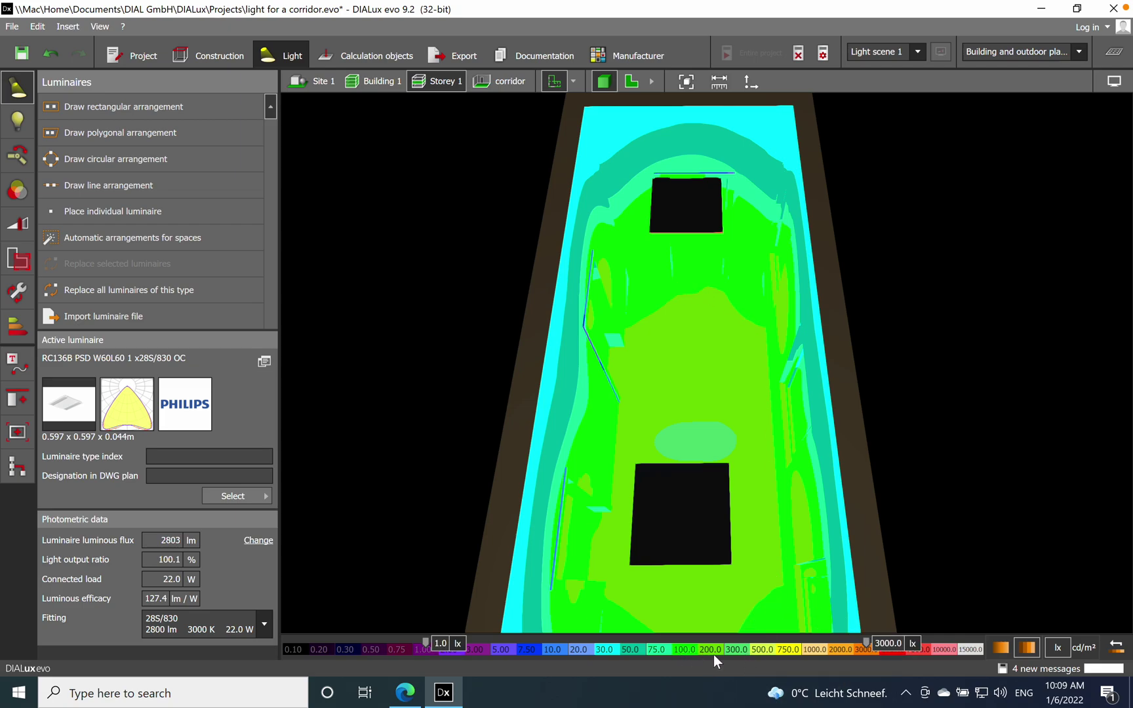
{"action": "right_click_drag", "start_coordinate": [867, 508], "coordinate": [624, 465]}
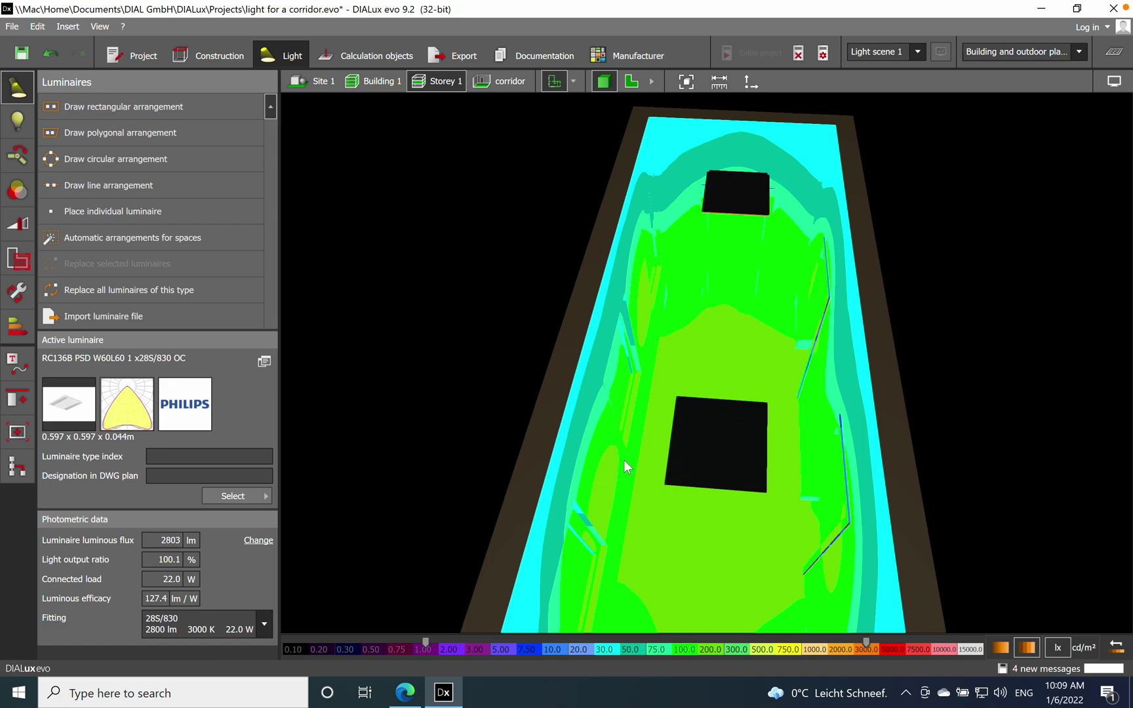
{"action": "right_click_drag", "start_coordinate": [624, 528], "coordinate": [645, 530]}
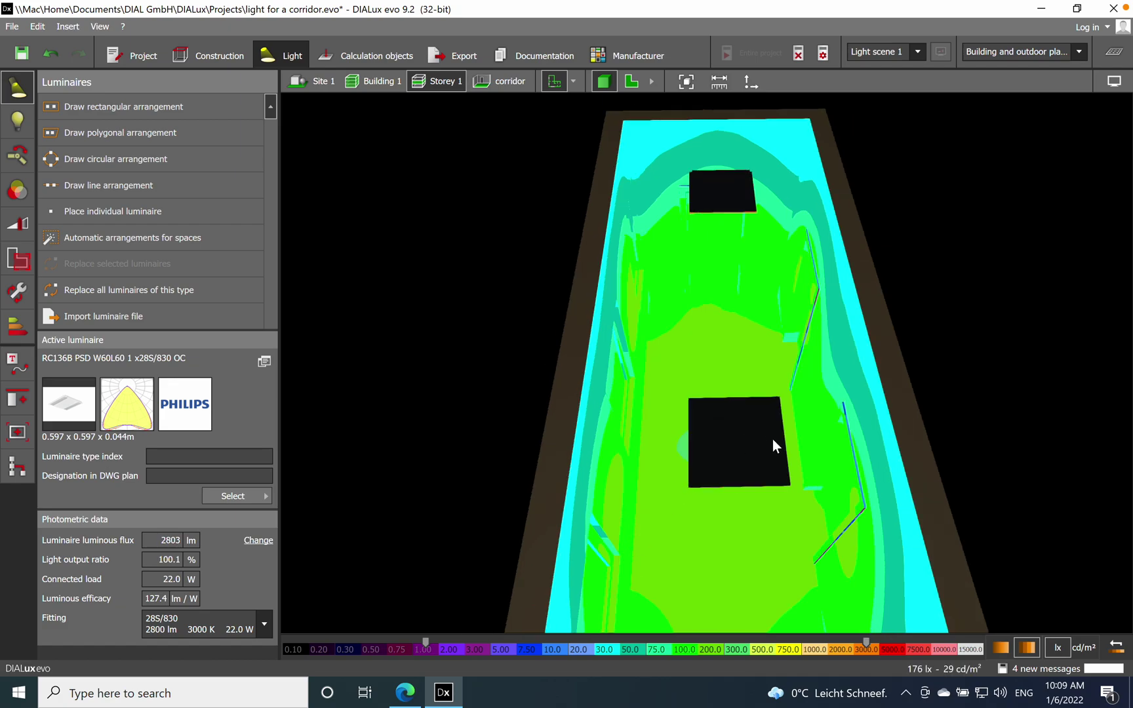
{"action": "right_click_drag", "start_coordinate": [773, 441], "coordinate": [682, 337]}
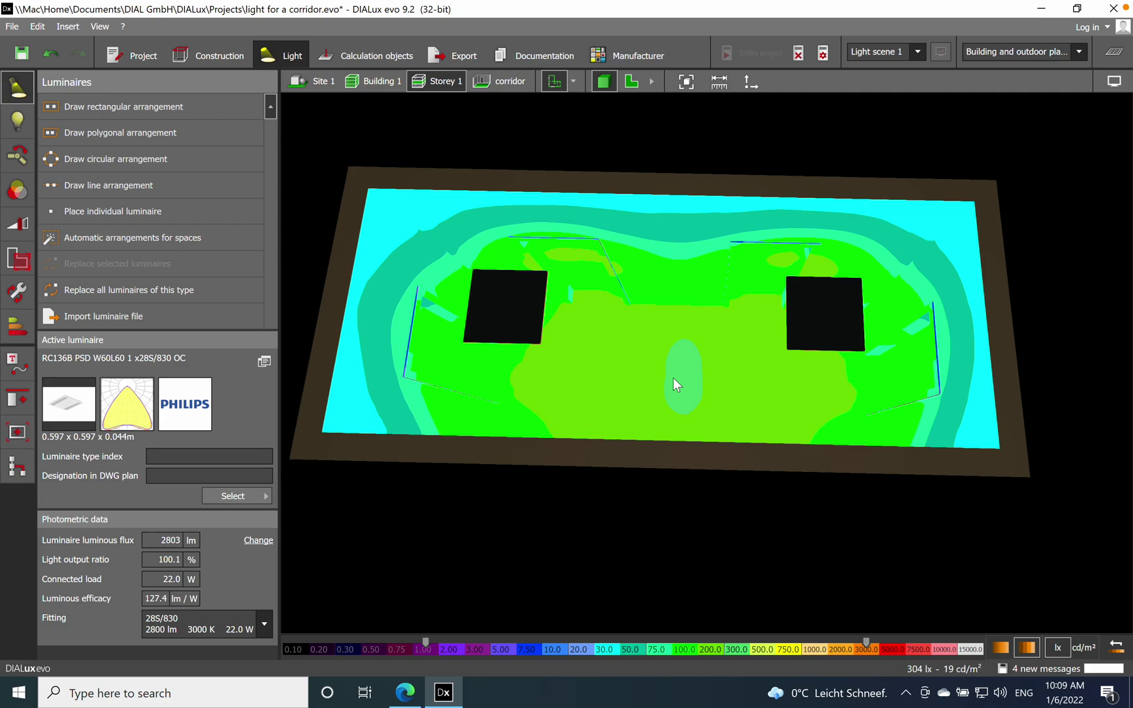
{"action": "left_click_drag", "start_coordinate": [617, 377], "coordinate": [617, 391]}
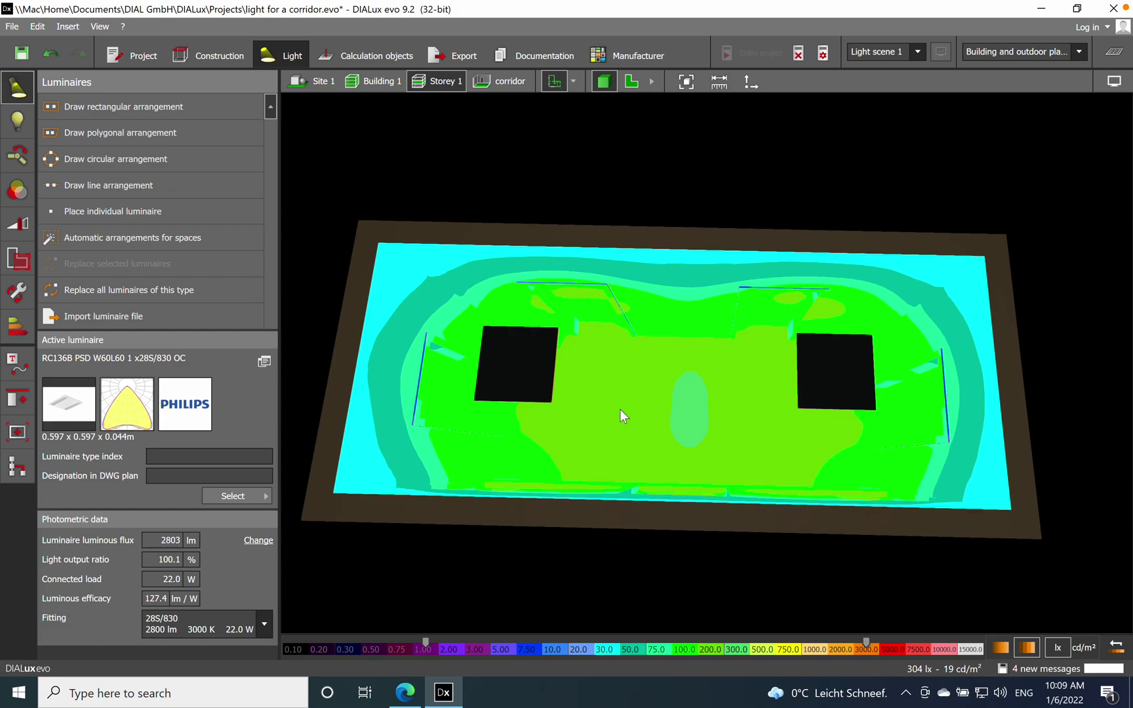